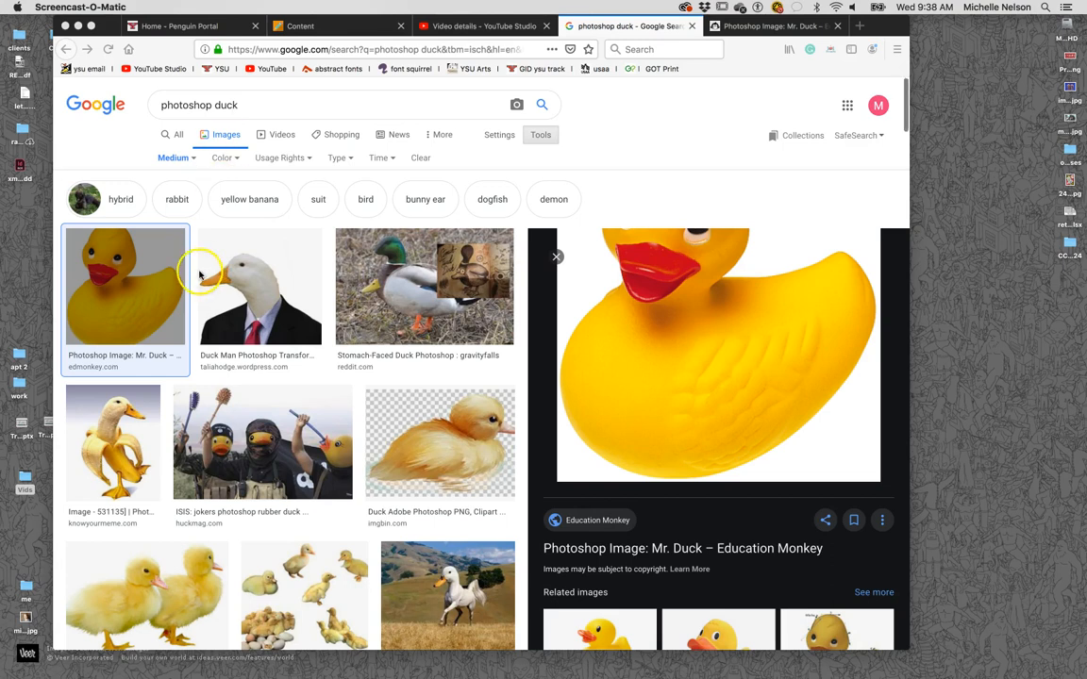
# Clear the size filter on the photoshop duck image results and save the edmonkey.com rubber duck image to the desktop
pyautogui.click(189, 157)
pyautogui.click(193, 159)
pyautogui.click(194, 178)
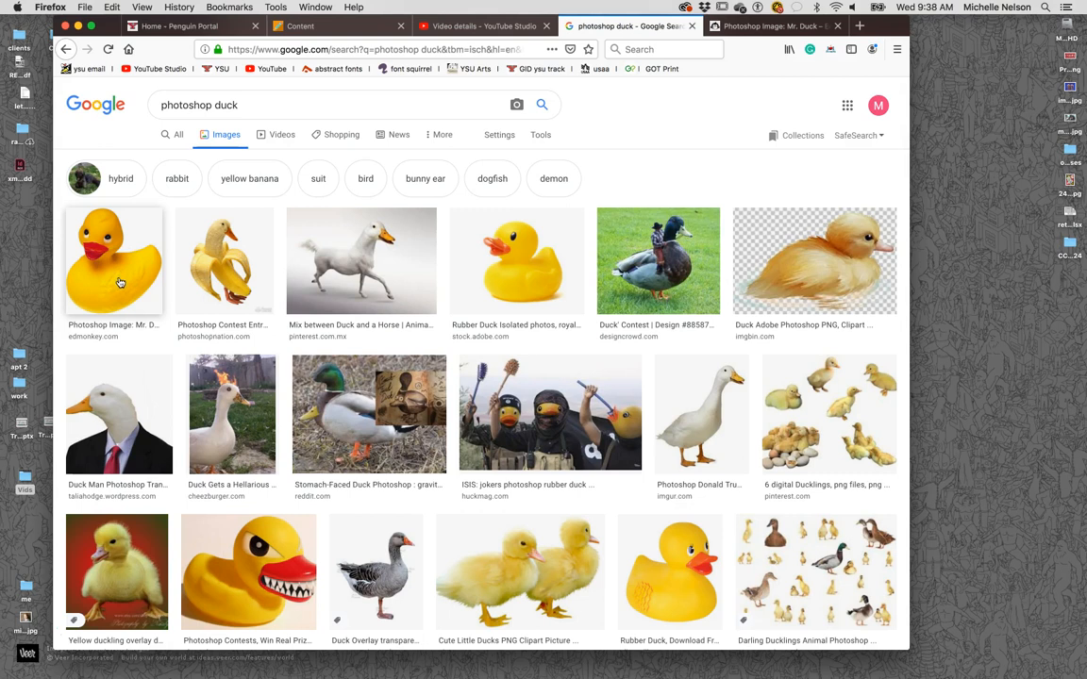
pyautogui.click(118, 281)
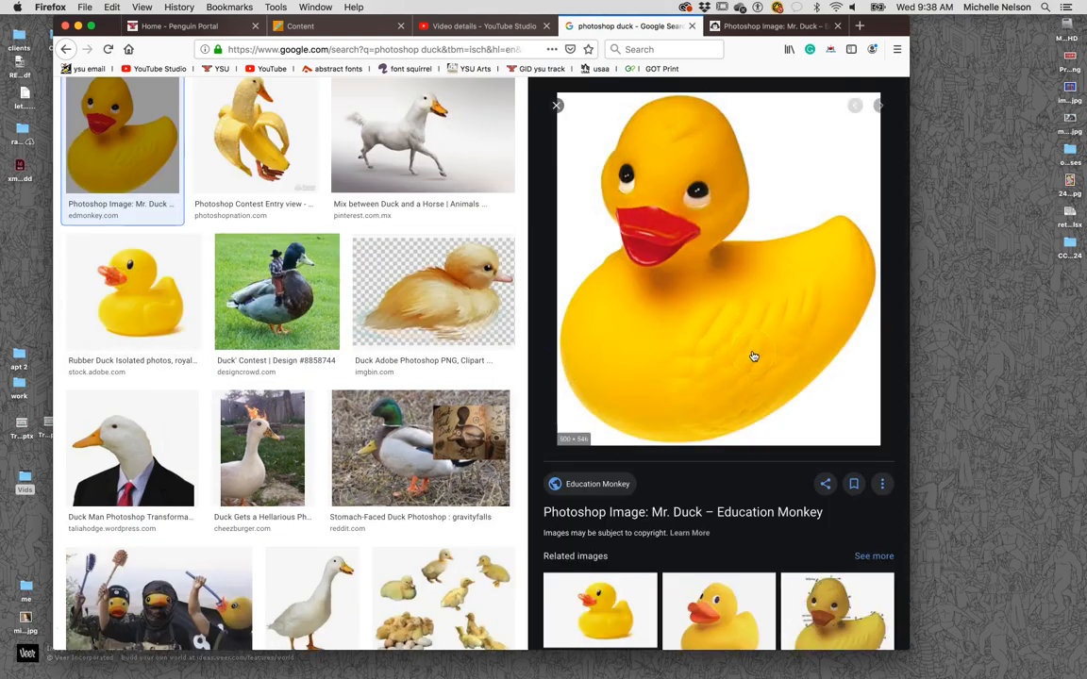
pyautogui.moveTo(755, 347); pyautogui.dragTo(1020, 364)
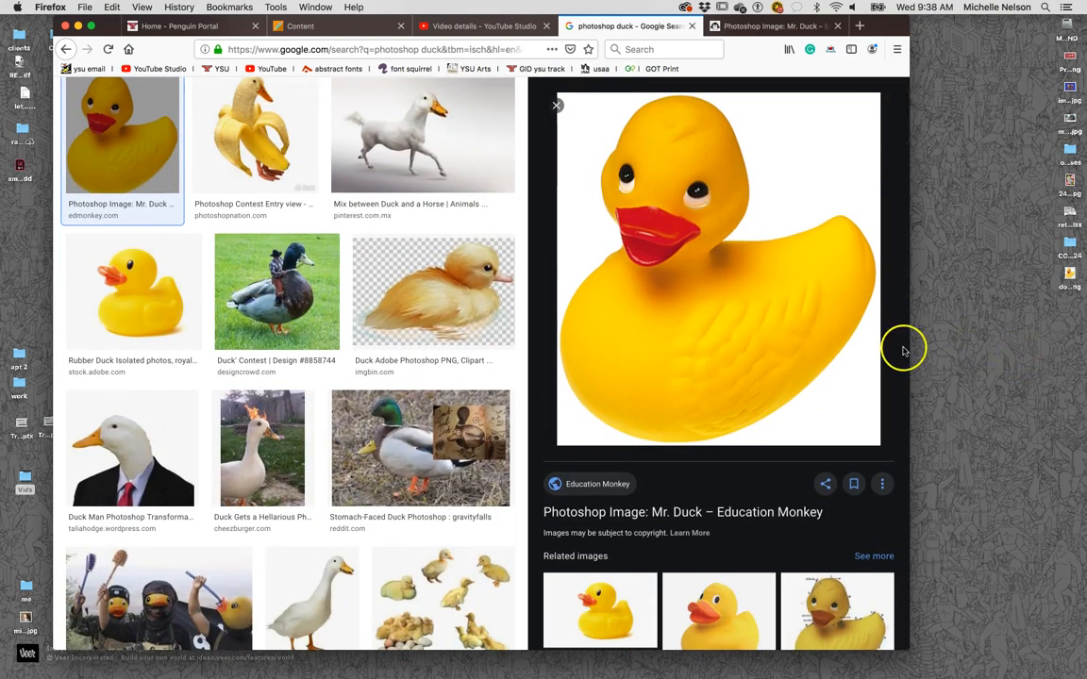
pyautogui.rightClick(811, 323)
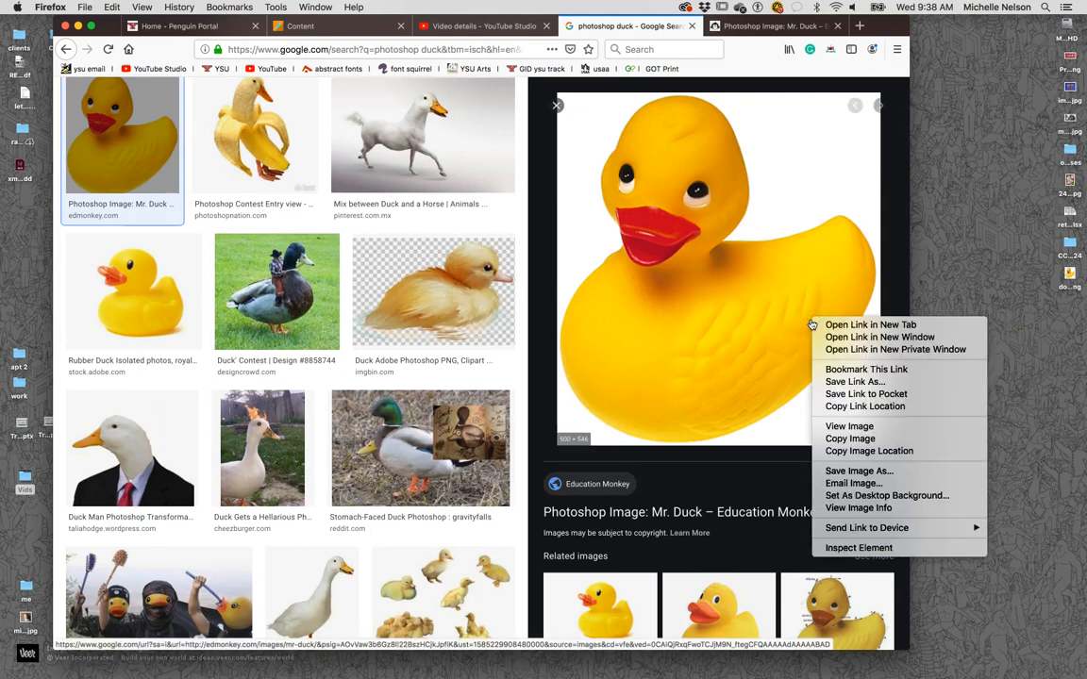
pyautogui.click(875, 469)
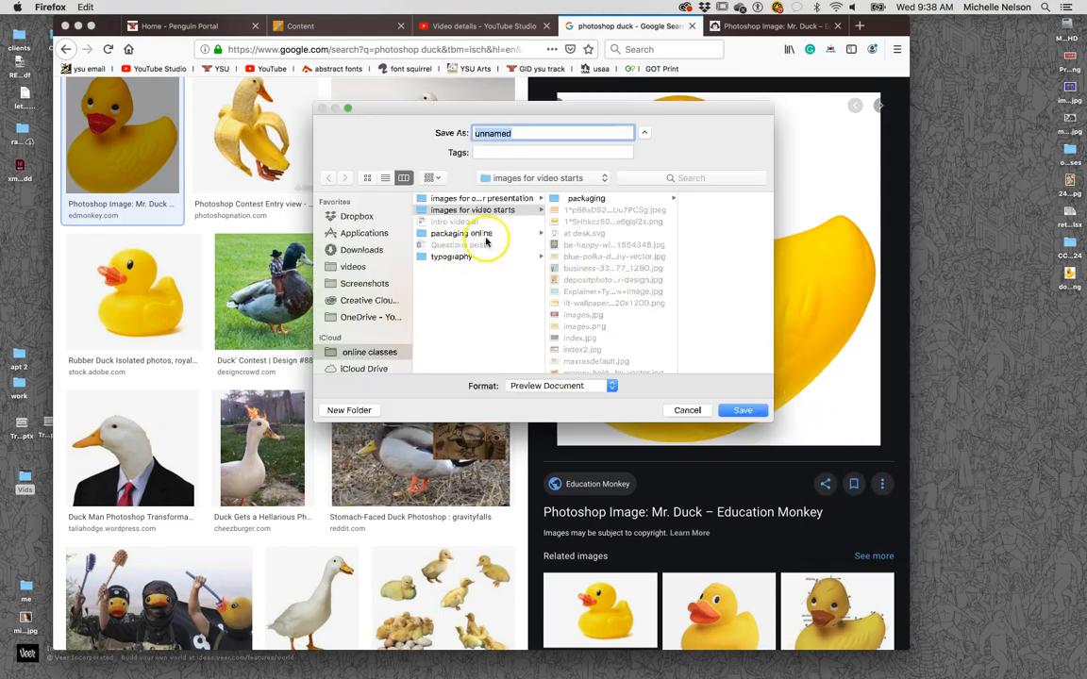
pyautogui.click(688, 410)
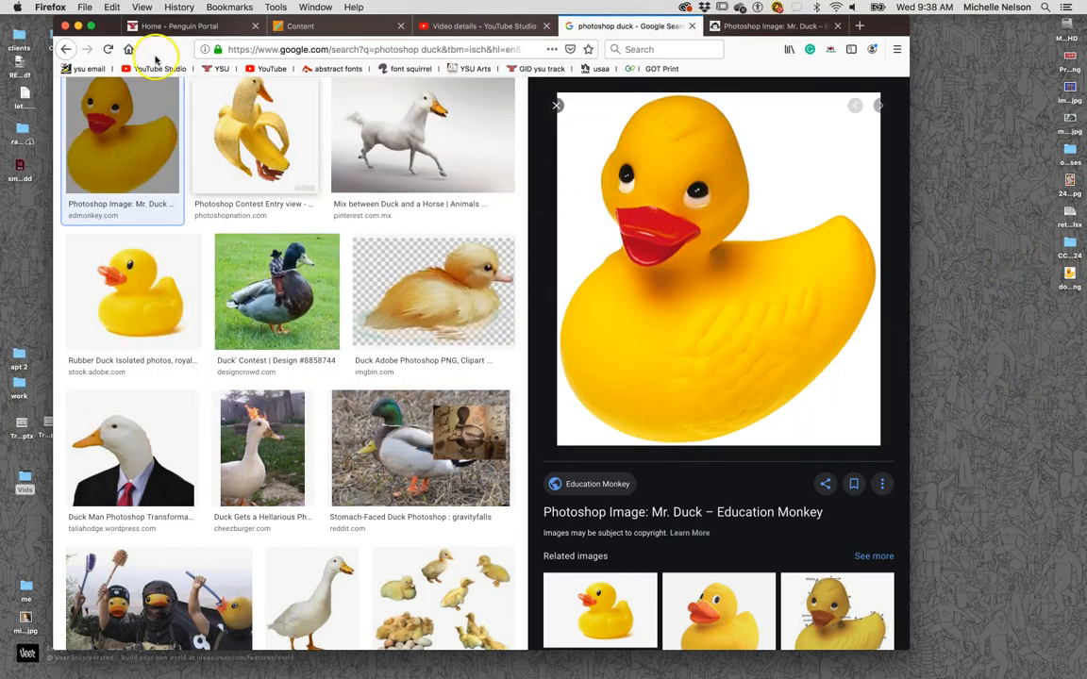
# Switch to Illustrator and open the duck PNG from the desktop as its own document
pyautogui.click(78, 26)
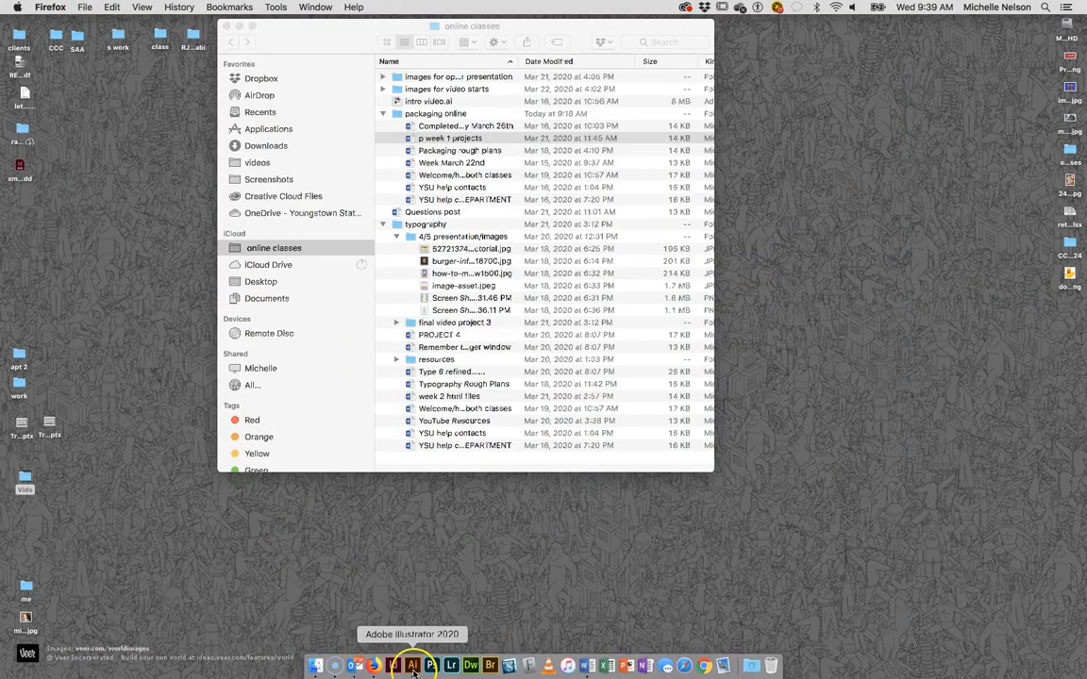
pyautogui.click(413, 666)
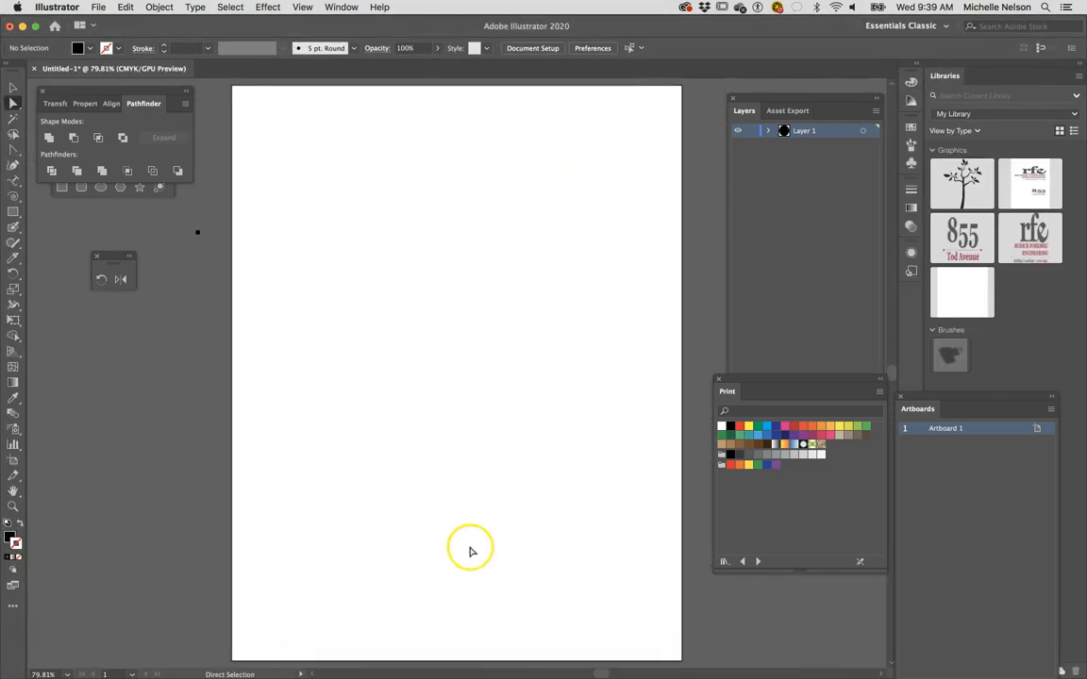
pyautogui.moveTo(735, 21); pyautogui.dragTo(616, 29)
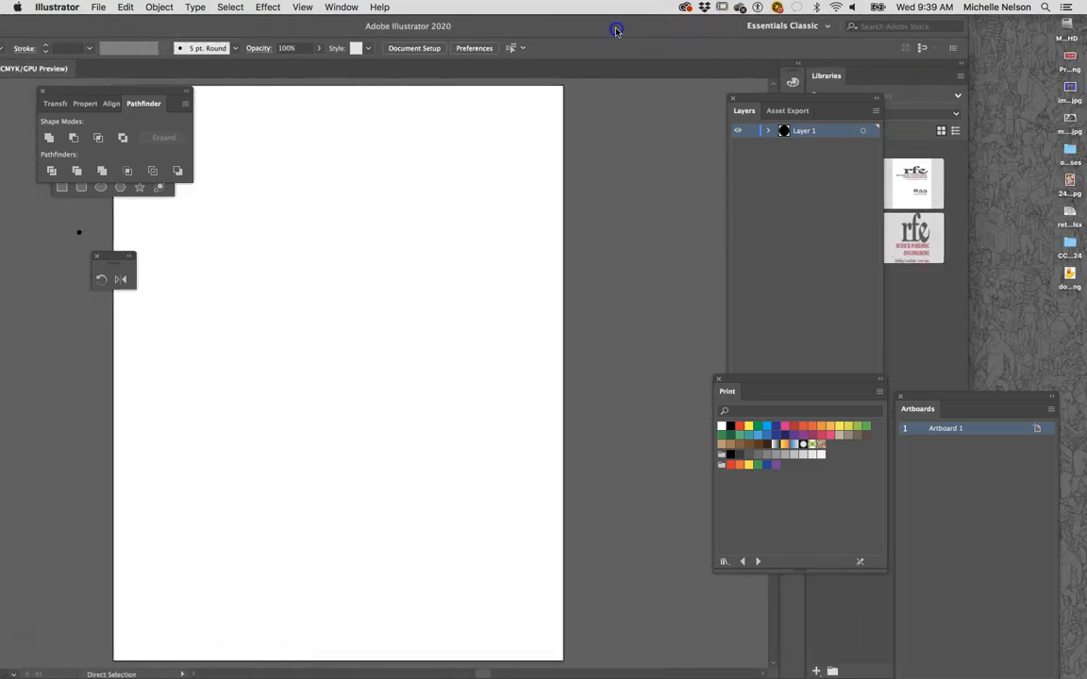
pyautogui.click(1063, 318)
pyautogui.moveTo(1069, 273); pyautogui.dragTo(887, 380)
pyautogui.click(1058, 335)
pyautogui.moveTo(1070, 275); pyautogui.dragTo(756, 563)
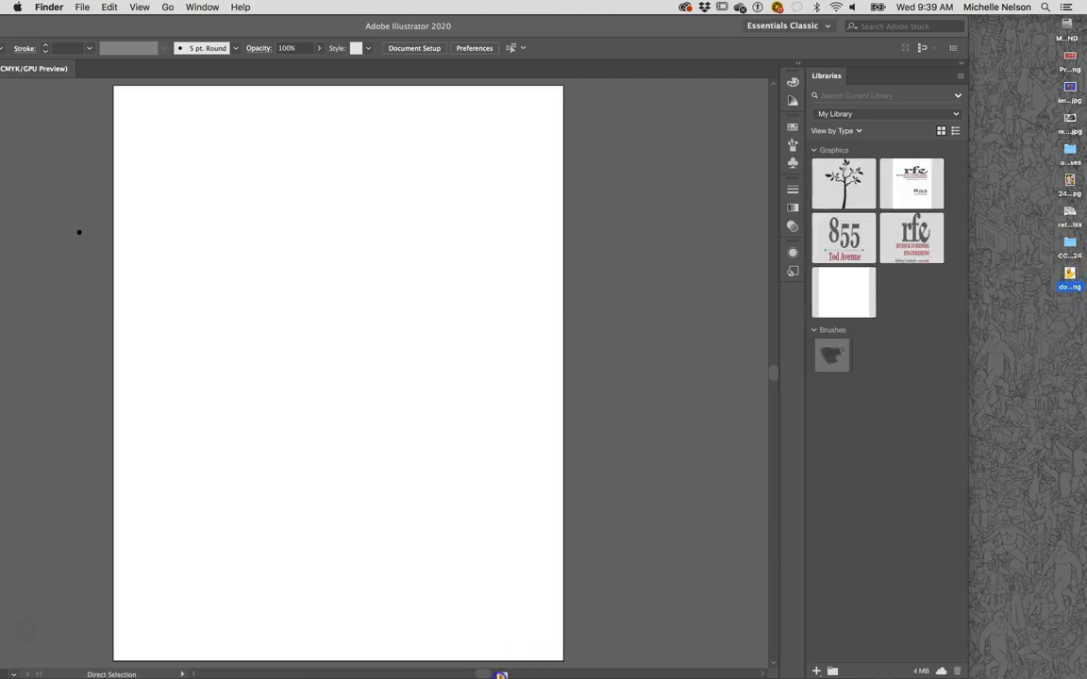
pyautogui.click(413, 666)
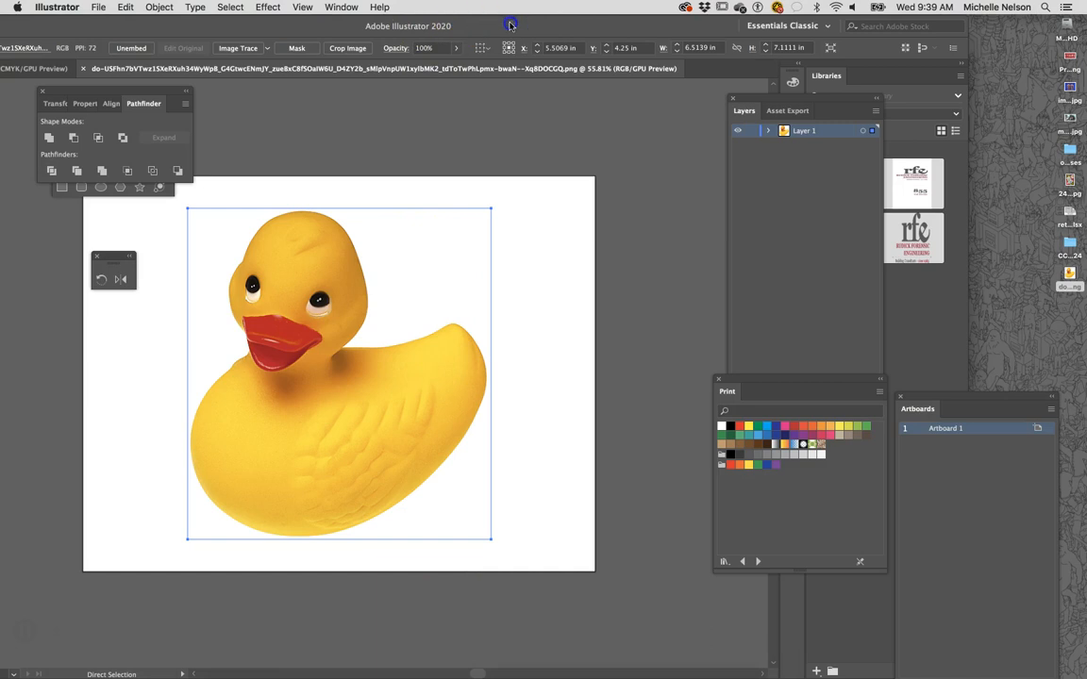
pyautogui.moveTo(556, 25); pyautogui.dragTo(670, 21)
# Create a new landscape Letter document, 11 x 8.5 in, with one artboard
pyautogui.click(98, 7)
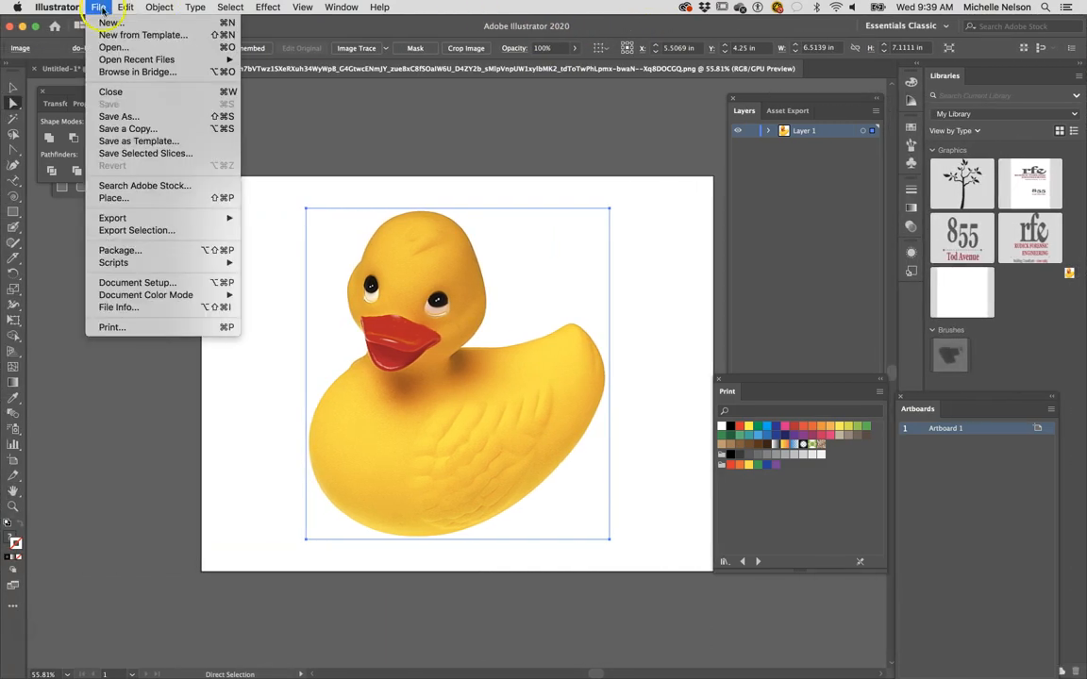
pyautogui.click(107, 24)
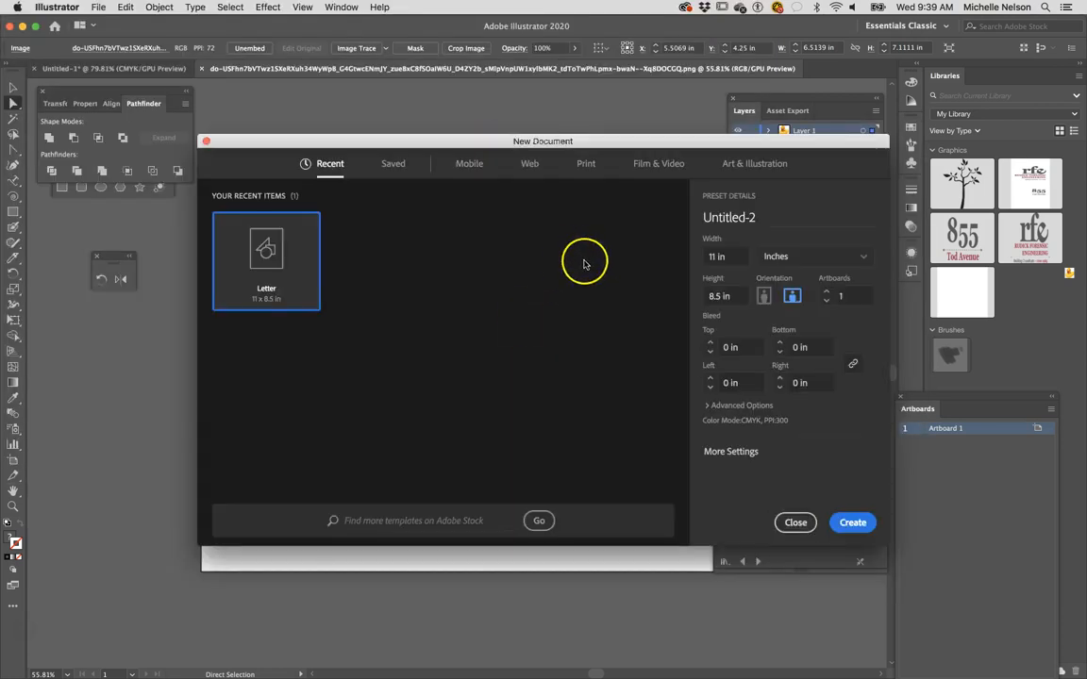
pyautogui.click(853, 522)
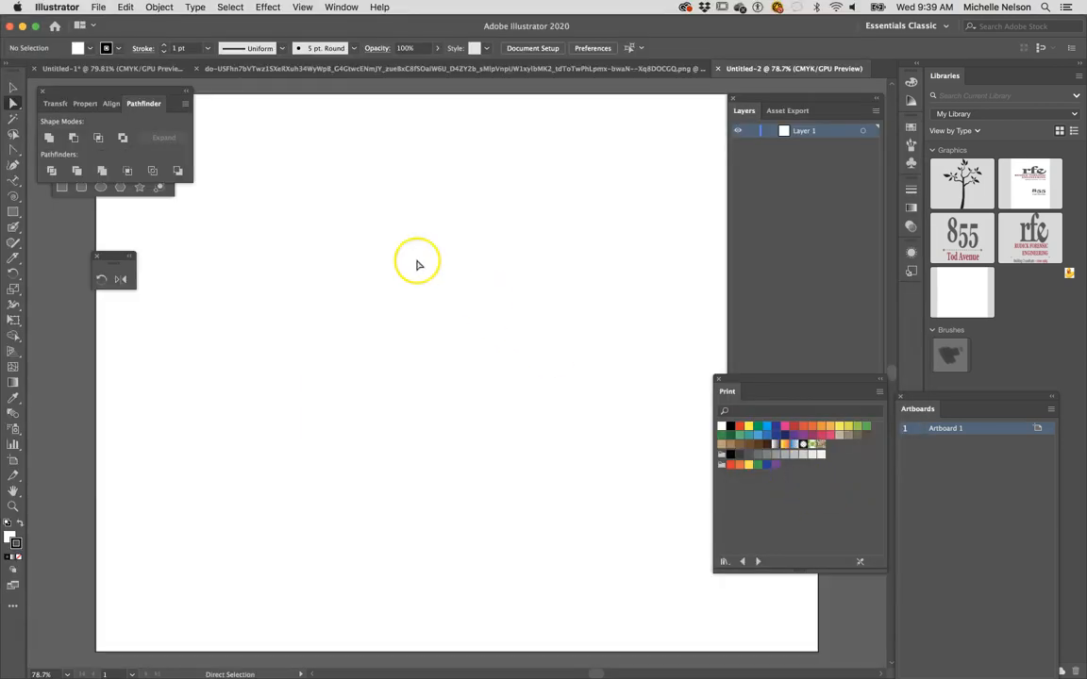
# Place the duck PNG from the Desktop folder onto the new artboard
pyautogui.click(99, 7)
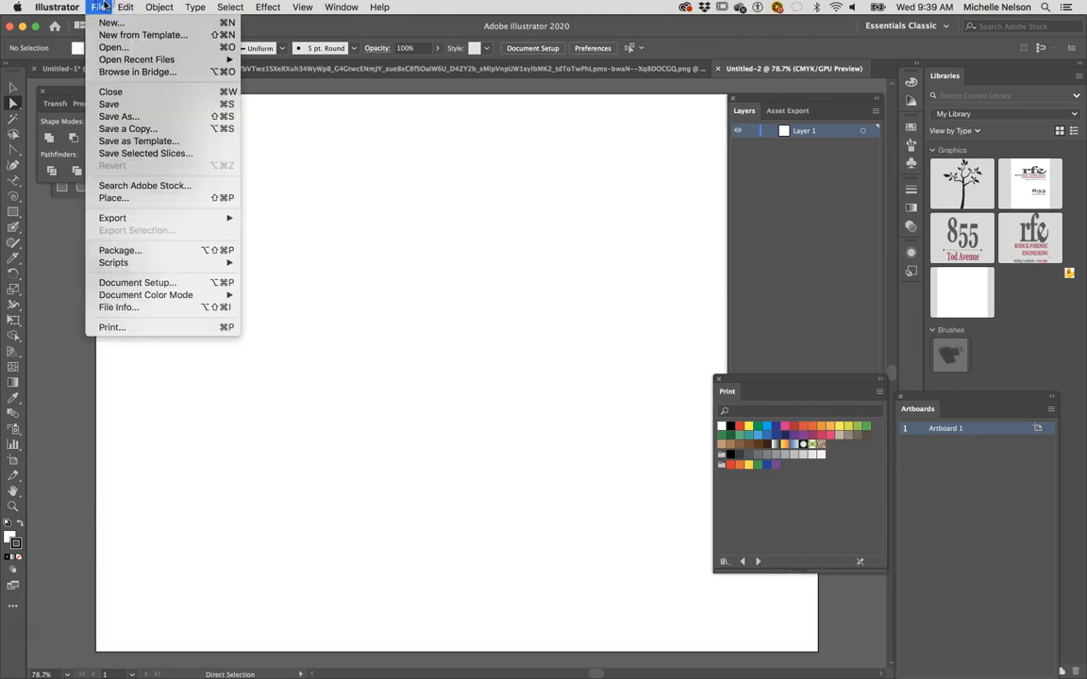
pyautogui.click(128, 199)
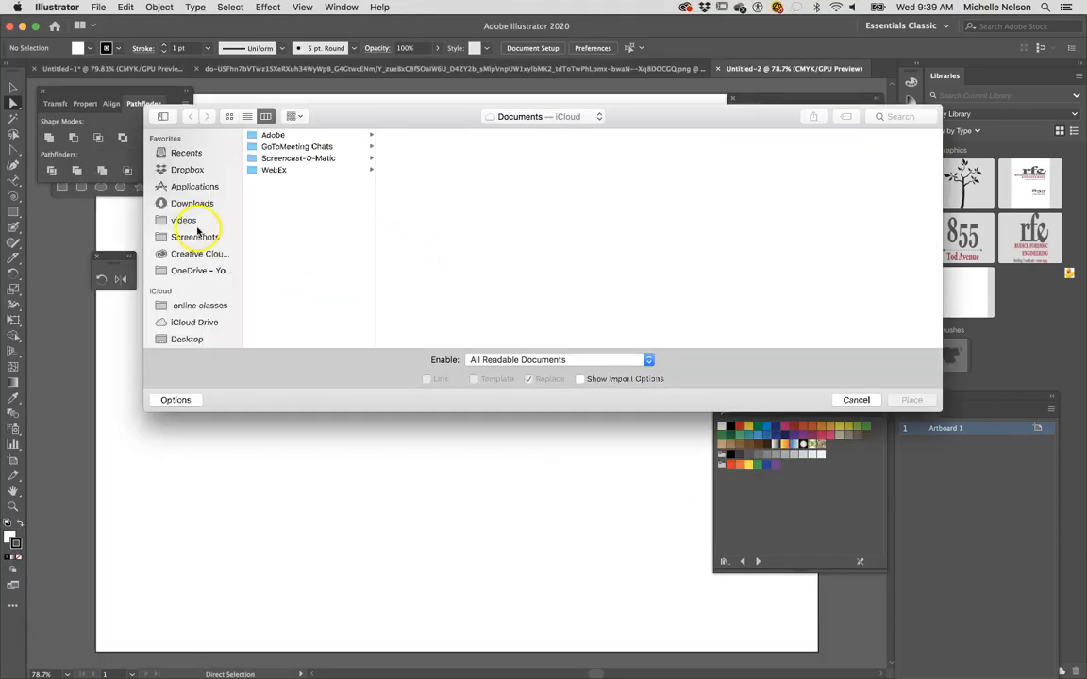
pyautogui.click(187, 339)
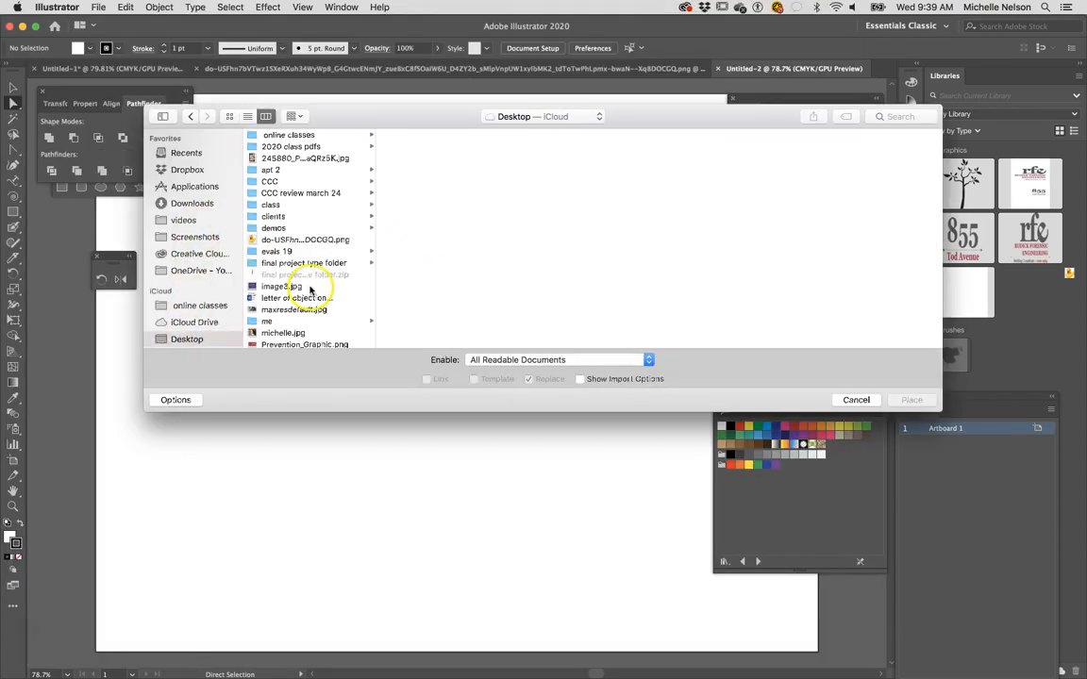
pyautogui.click(286, 239)
pyautogui.click(912, 400)
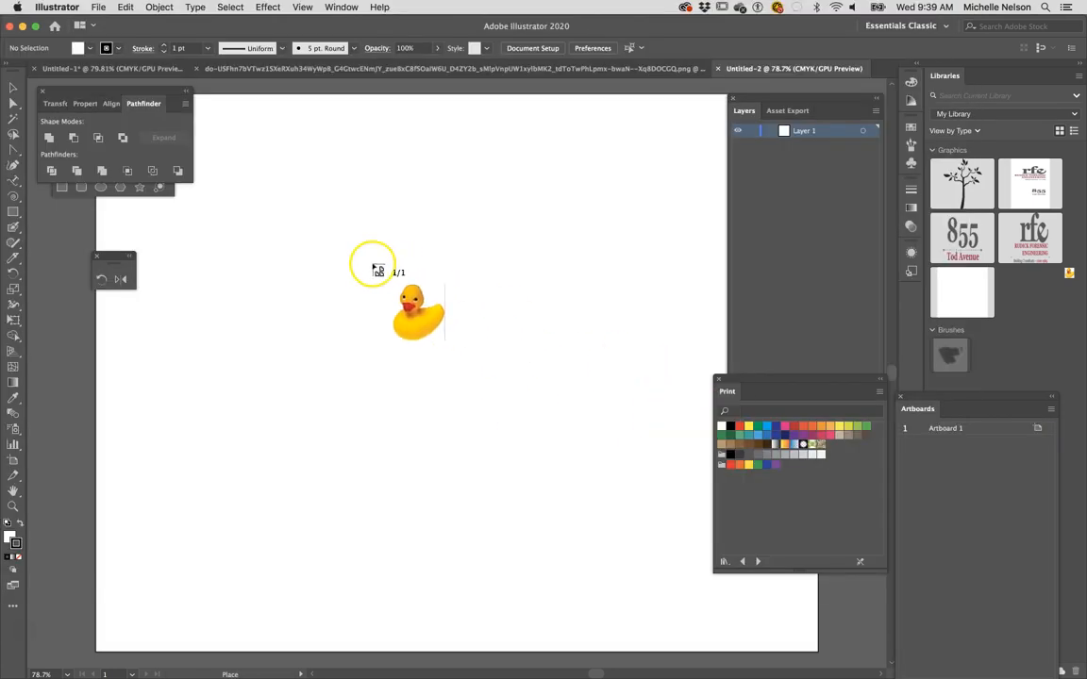
pyautogui.click(372, 263)
# Move the duck image to about X 8.85 in, Y 4.18 in, and place a copy at about X 1.22 in, Y 4.35 in
pyautogui.scroll(5, 396, 330)
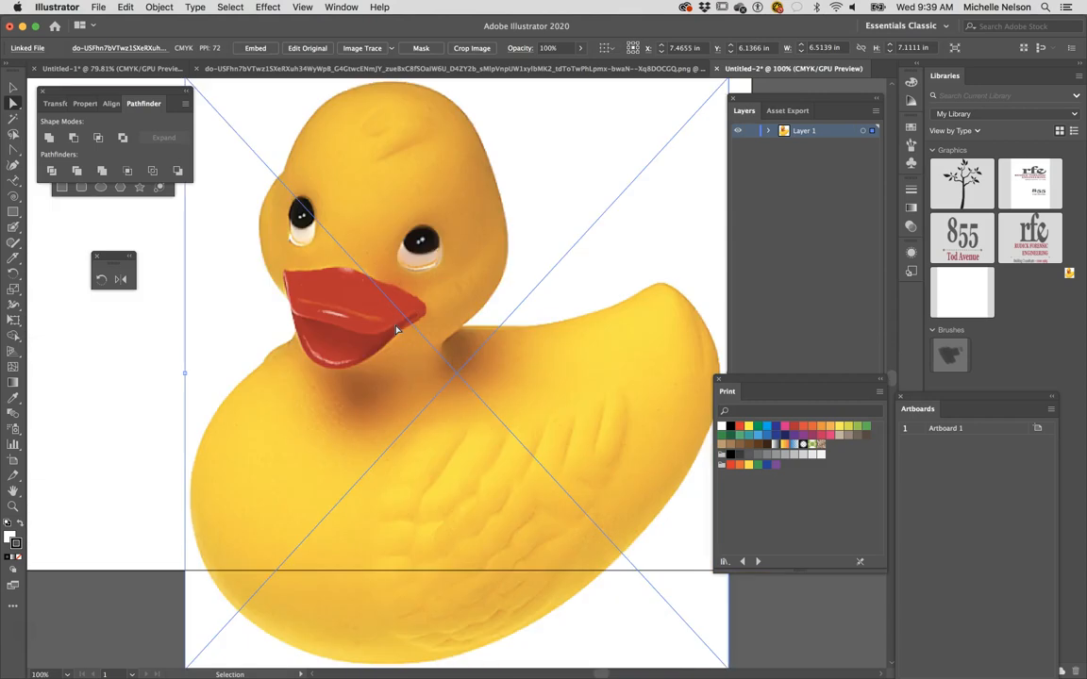
pyautogui.scroll(-6, 396, 330)
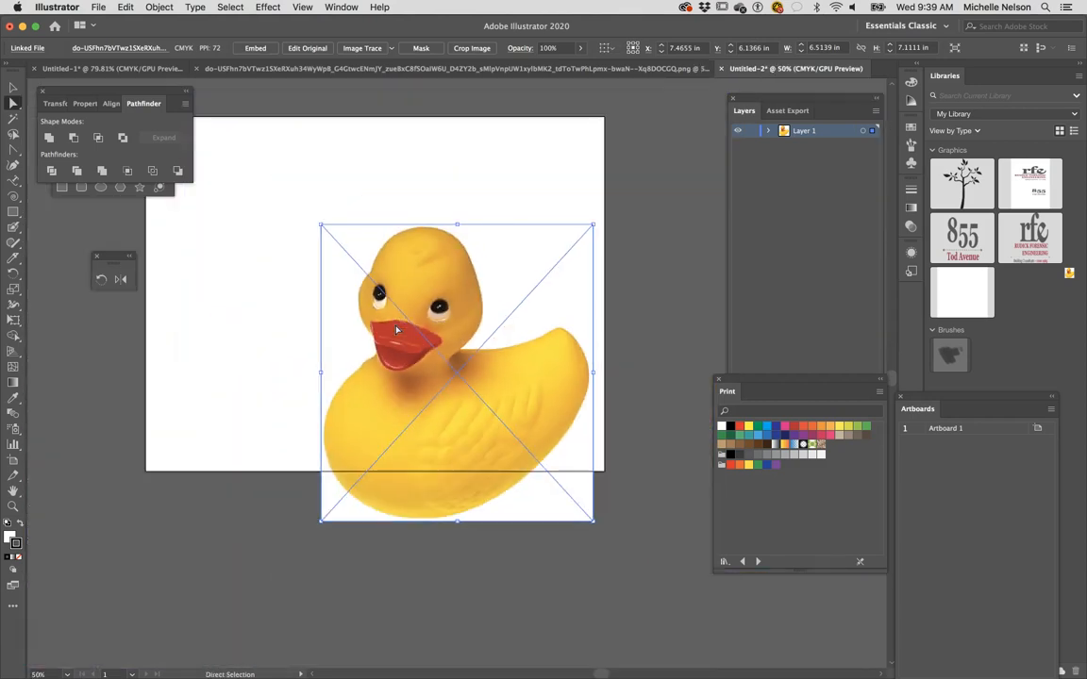
pyautogui.moveTo(430, 347); pyautogui.dragTo(488, 266)
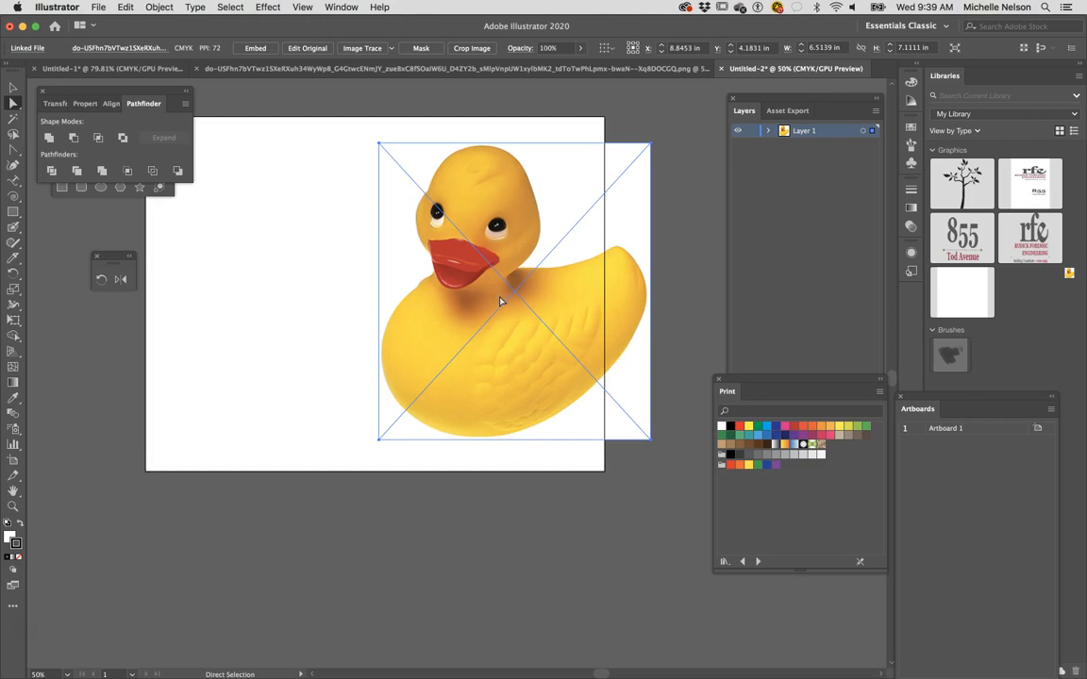
pyautogui.moveTo(446, 293); pyautogui.dragTo(182, 308)
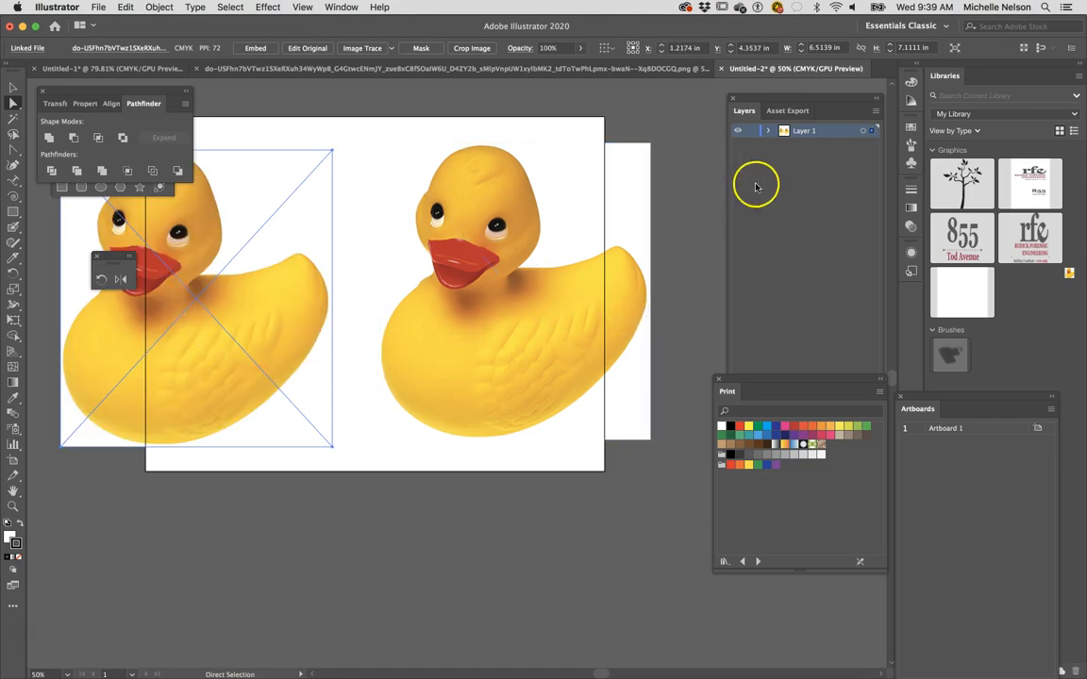
# Rename the layer holding both duck images as duck and lock it
pyautogui.doubleClick(810, 132)
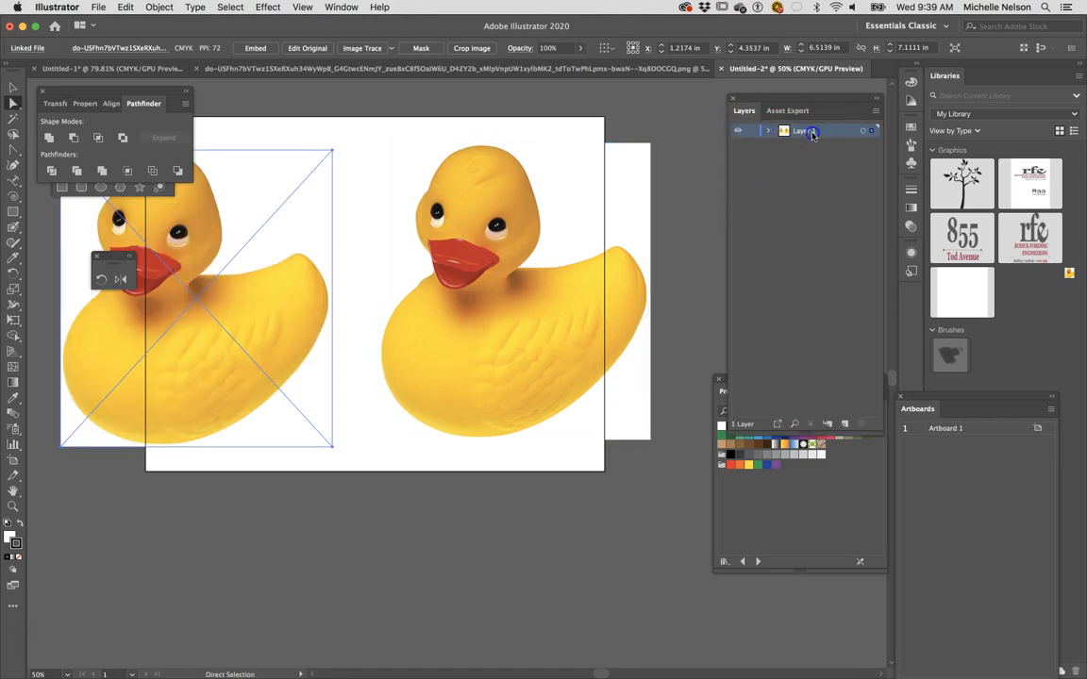
pyautogui.write('duck')
pyautogui.click(843, 192)
pyautogui.click(752, 130)
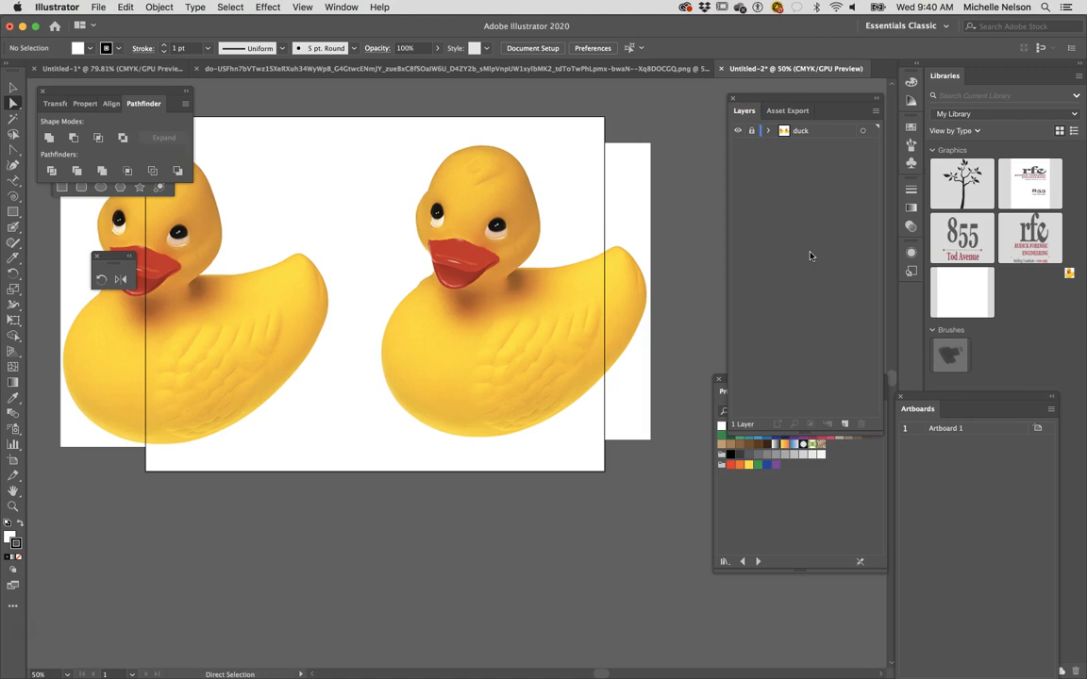
# Add a new empty layer above the locked duck layer
pyautogui.click(468, 293)
pyautogui.click(594, 441)
pyautogui.click(846, 425)
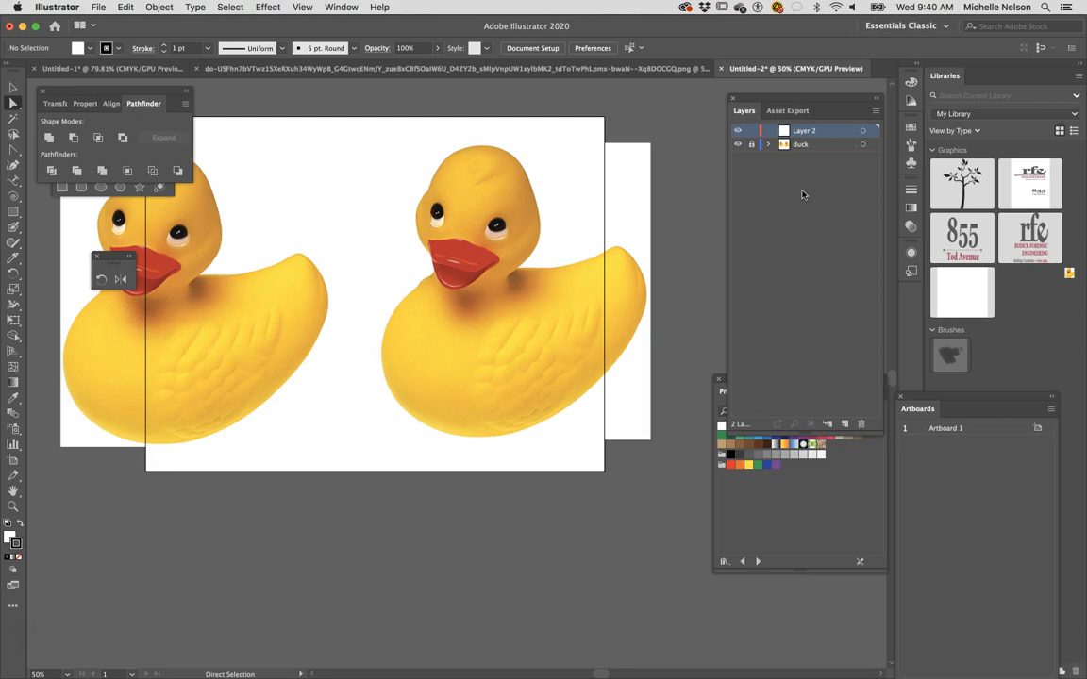
# Switch to Firefox to review the Typography course's YouTube Video Resources and WEEK 1 pages and the Mr. Duck page, and return to Illustrator
pyautogui.moveTo(587, 668)
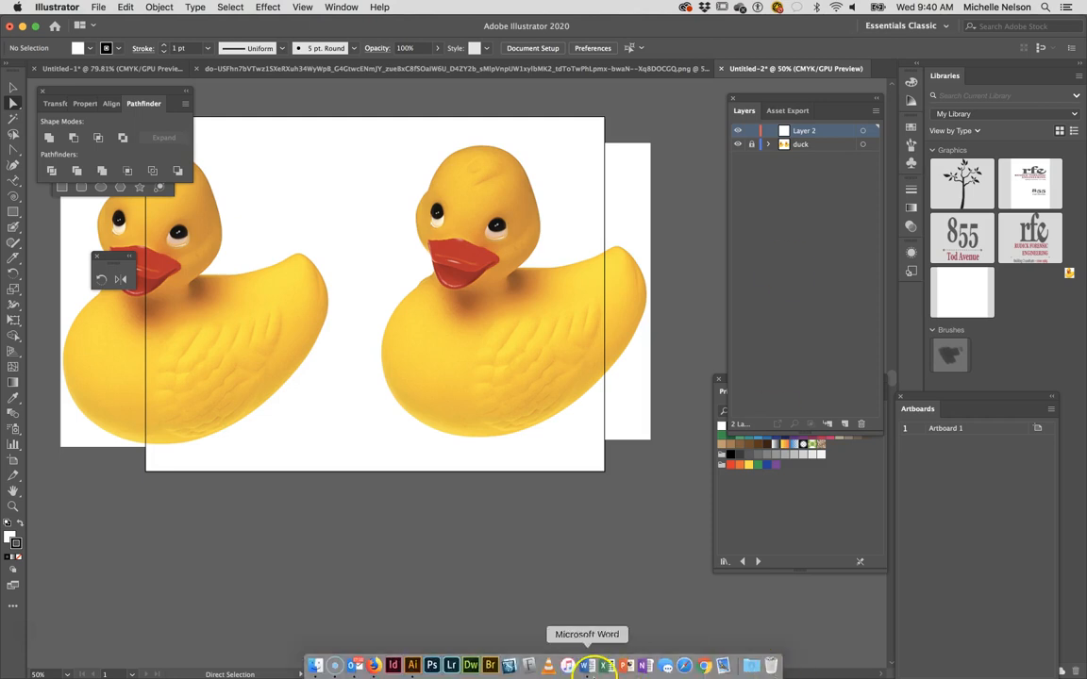
pyautogui.click(374, 666)
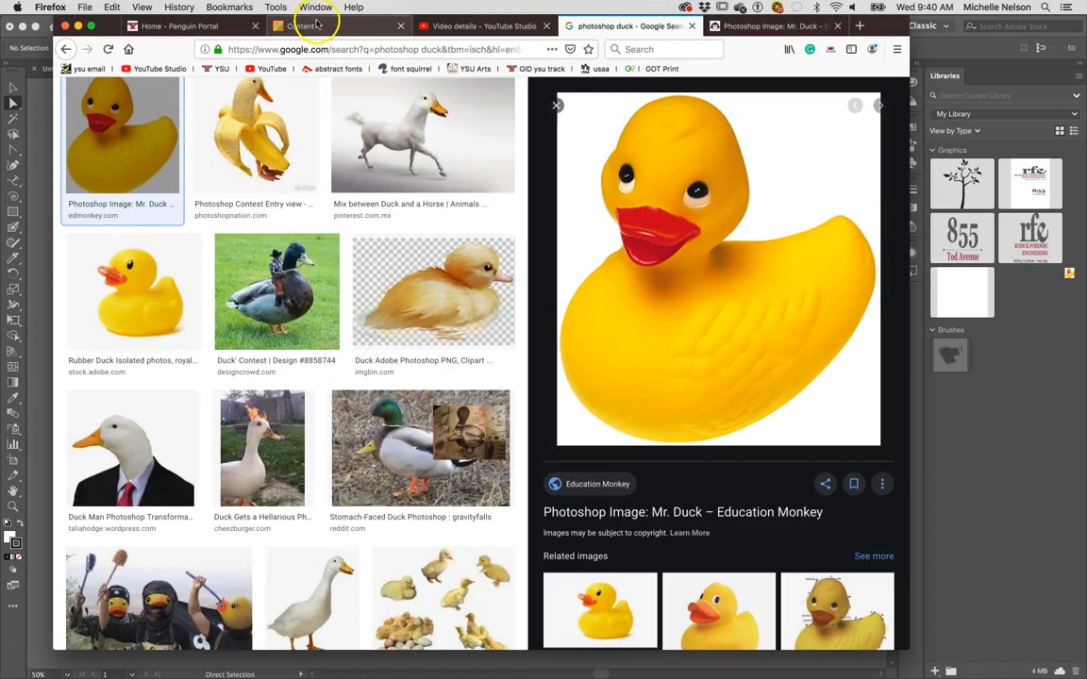
pyautogui.click(318, 22)
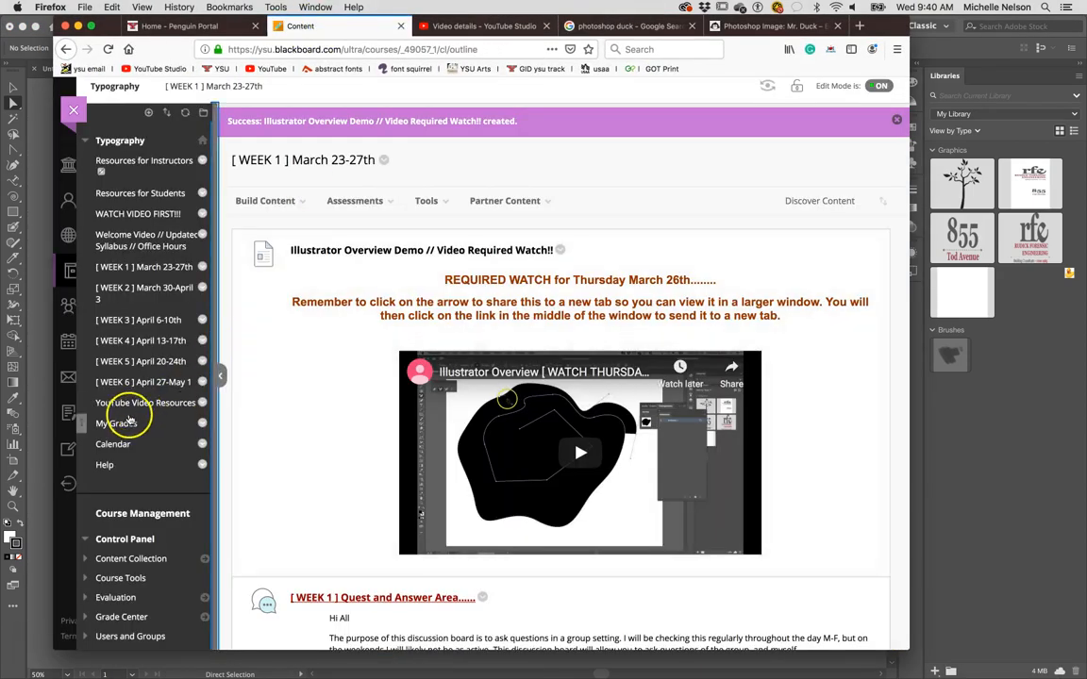
pyautogui.click(132, 403)
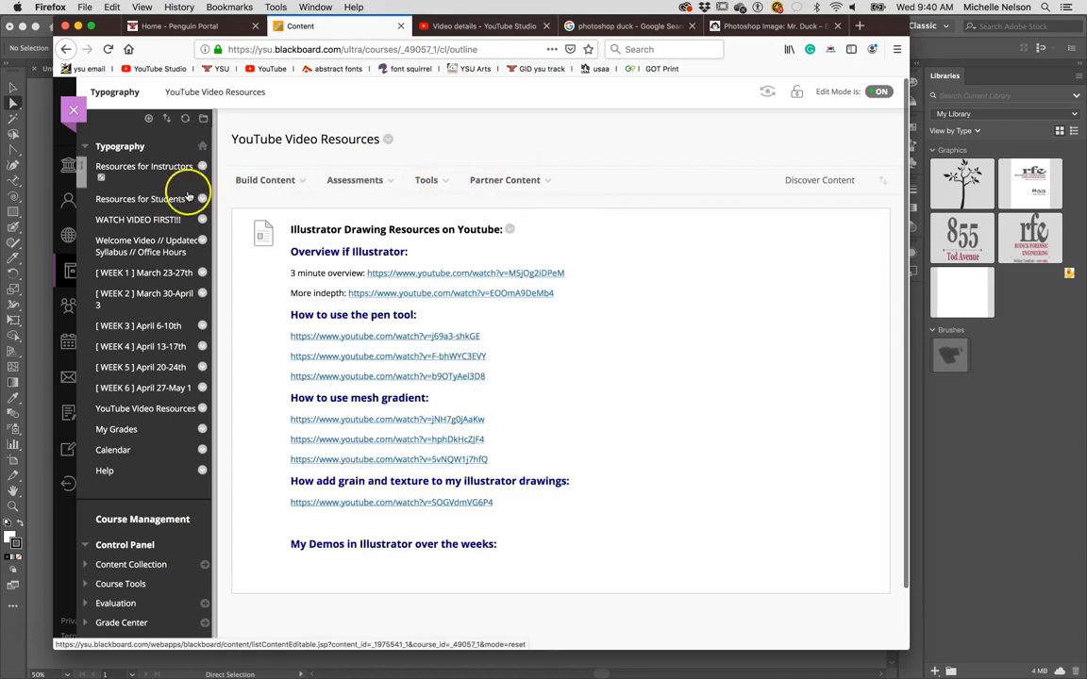
pyautogui.click(146, 271)
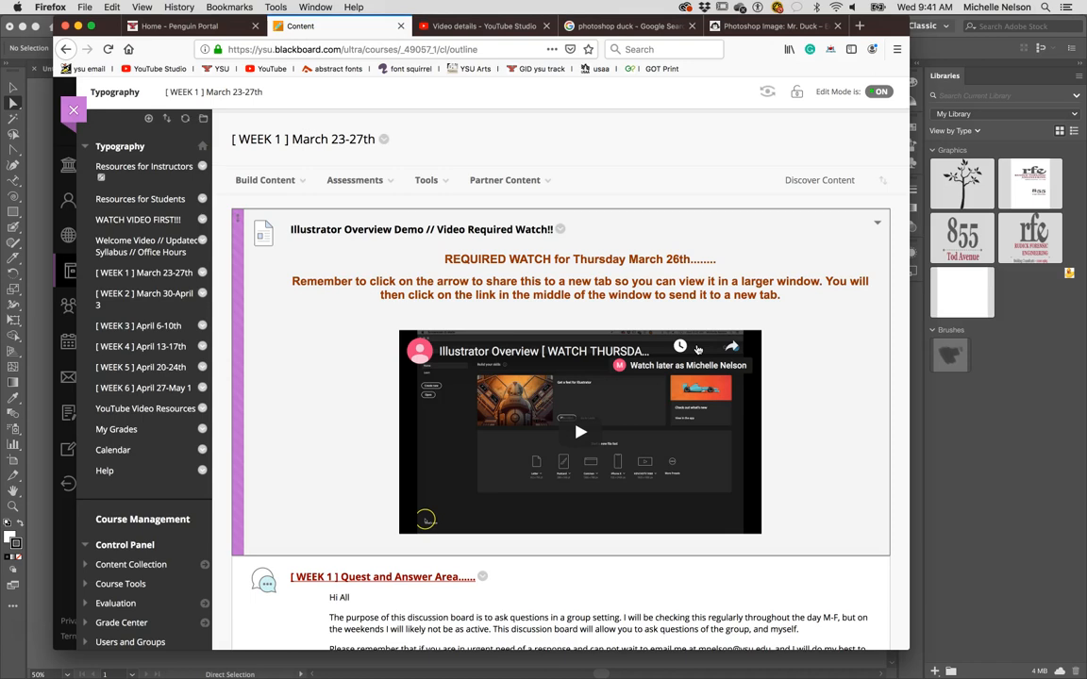
pyautogui.click(772, 27)
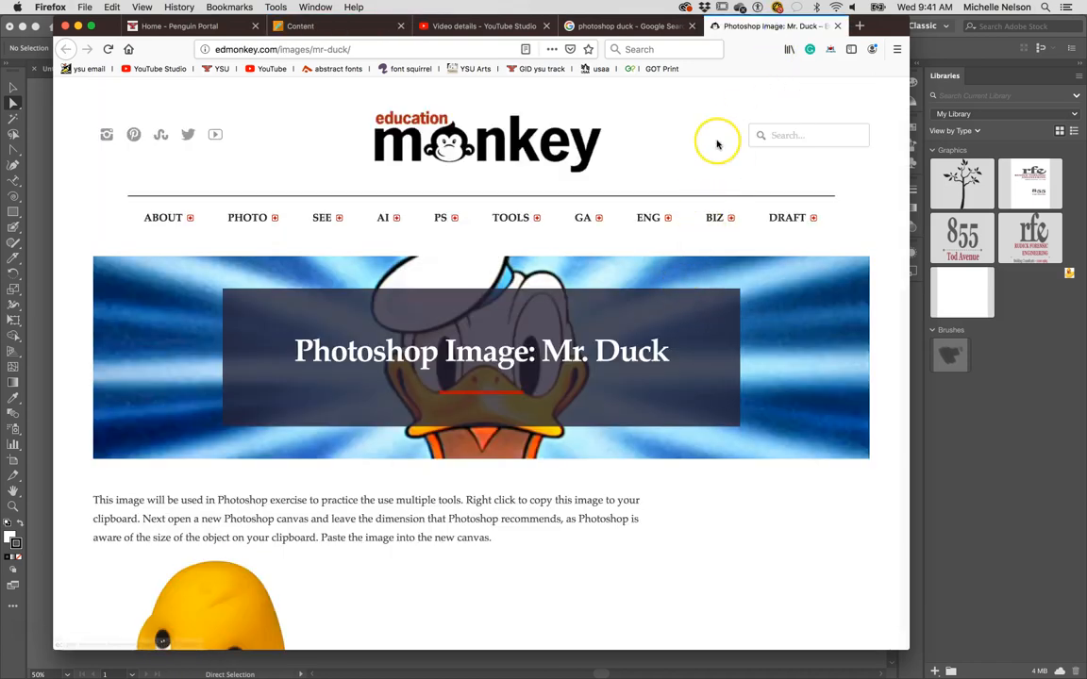
pyautogui.click(364, 656)
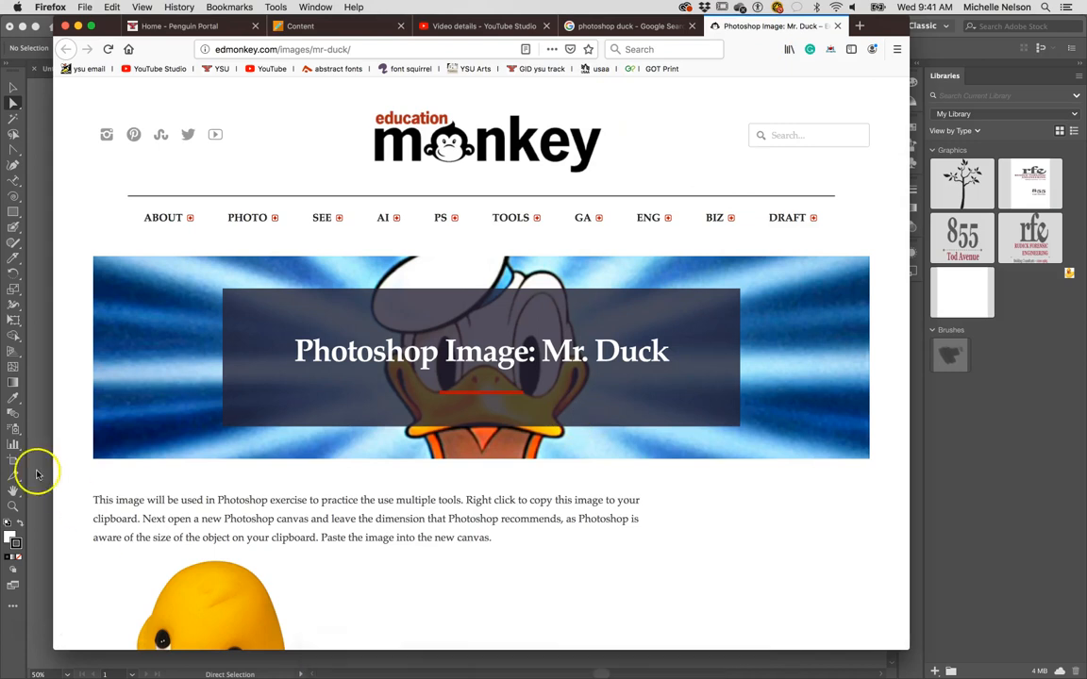
pyautogui.press('super+equal')
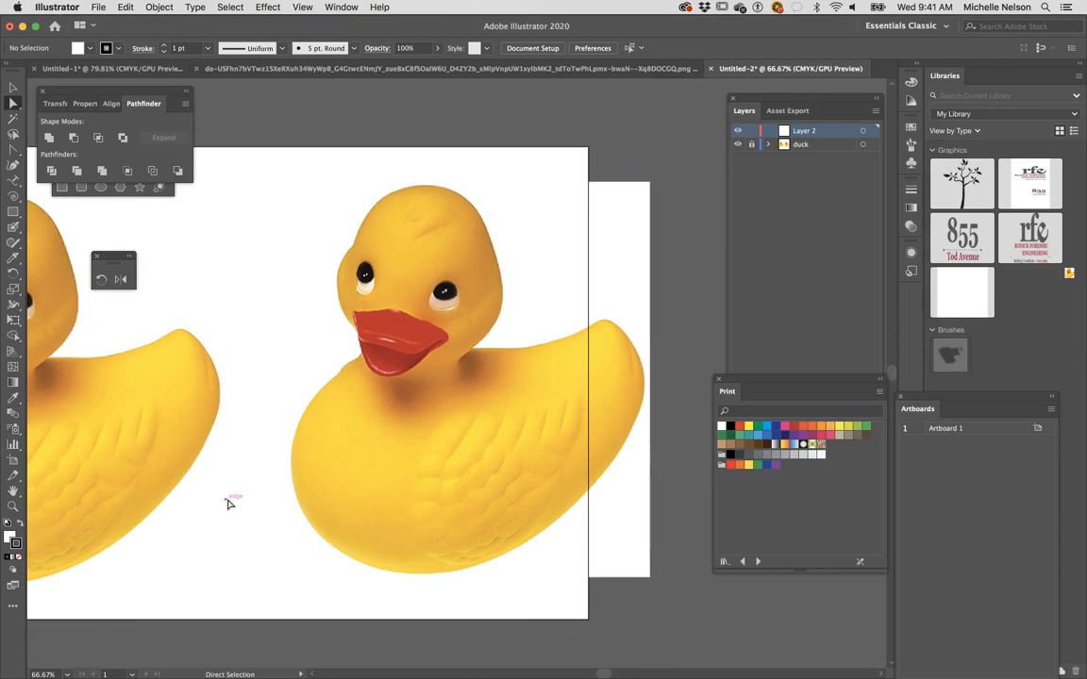
pyautogui.press('super+equal')
pyautogui.press('super+minus')
pyautogui.click(214, 535)
pyautogui.scroll(-1, 214, 534)
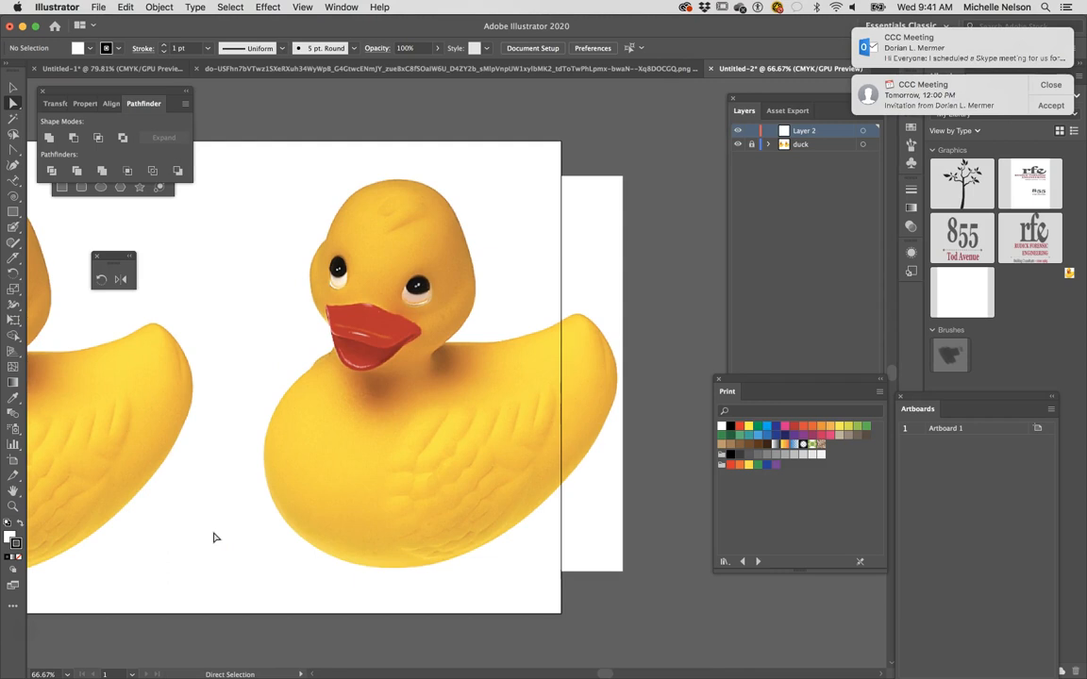
pyautogui.click(1053, 59)
pyautogui.click(815, 391)
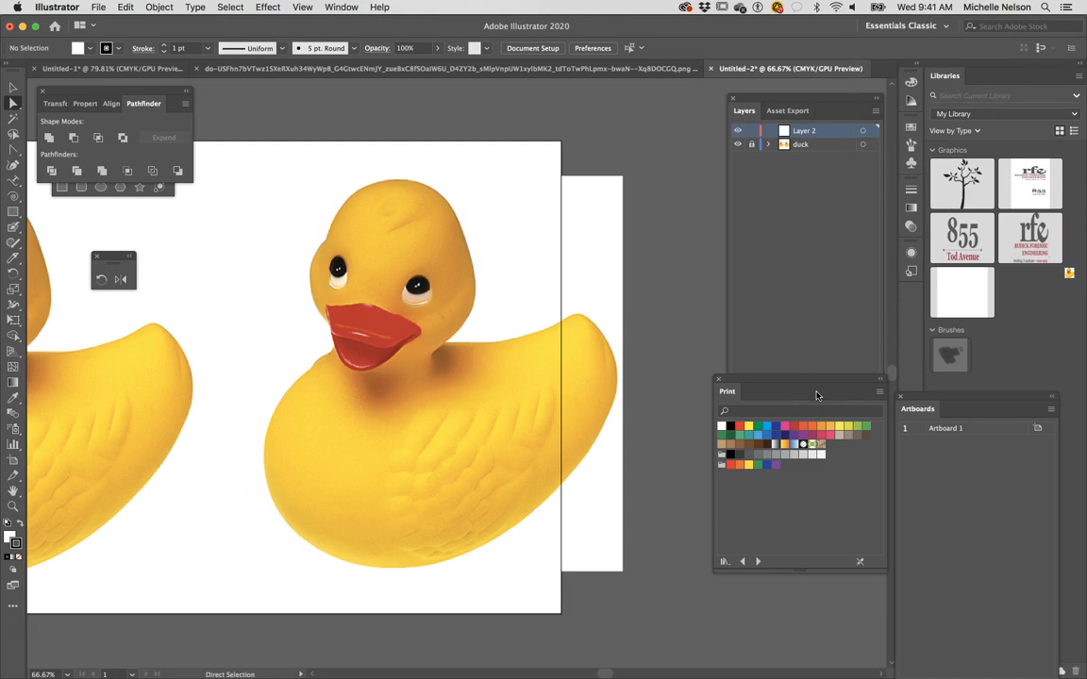
# Close the Pathfinder panel and the floating shape, rotate and pen tool panels that cover the canvas
pyautogui.click(817, 390)
pyautogui.click(858, 369)
pyautogui.press('super+1')
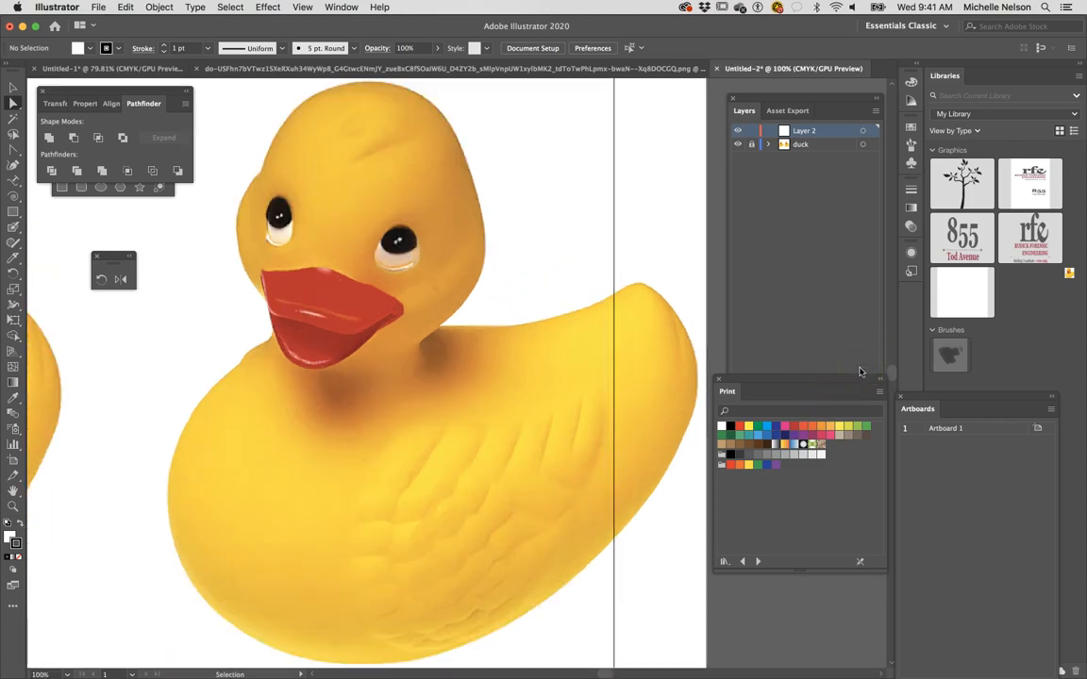
pyautogui.click(750, 498)
pyautogui.click(573, 505)
pyautogui.scroll(-2, 577, 512)
pyautogui.click(420, 245)
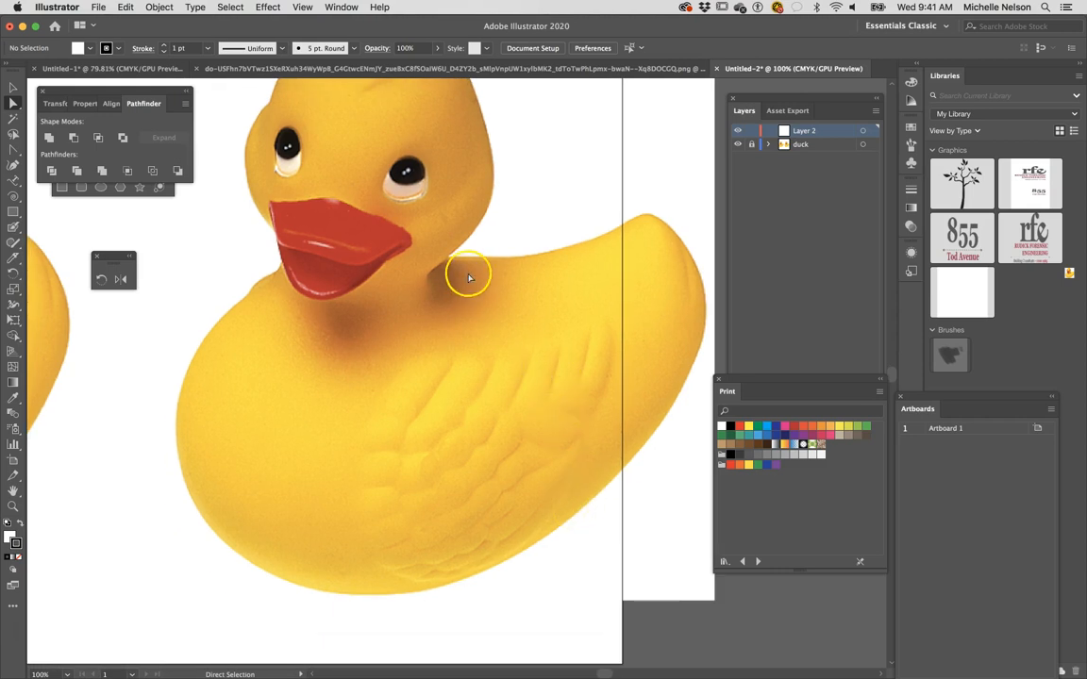
pyautogui.click(101, 154)
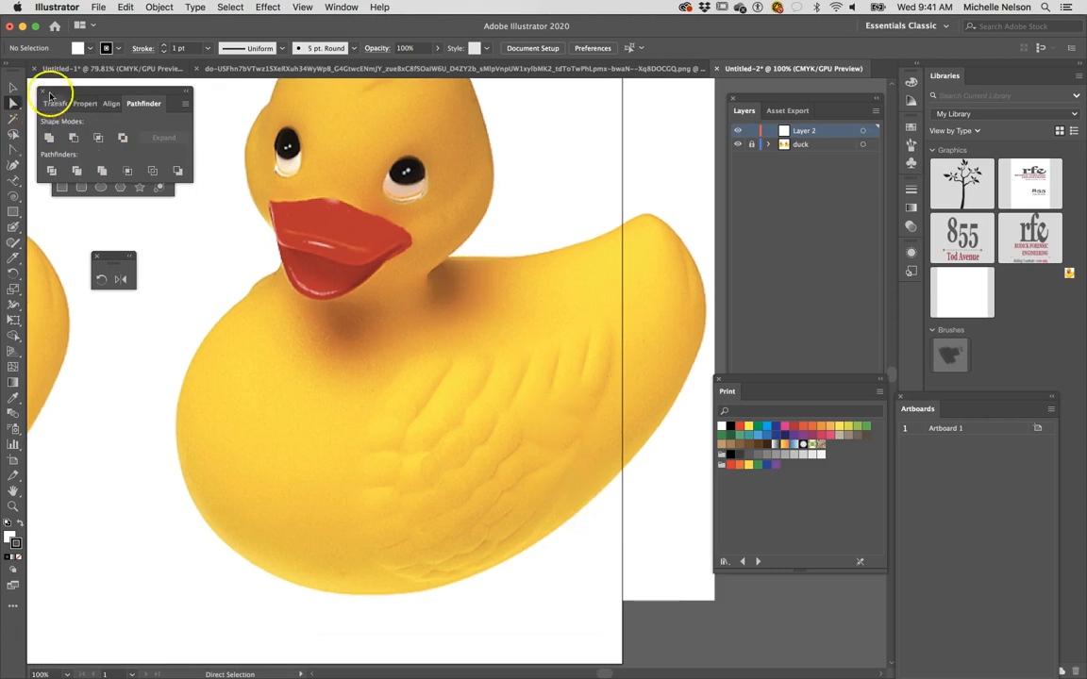
pyautogui.click(44, 94)
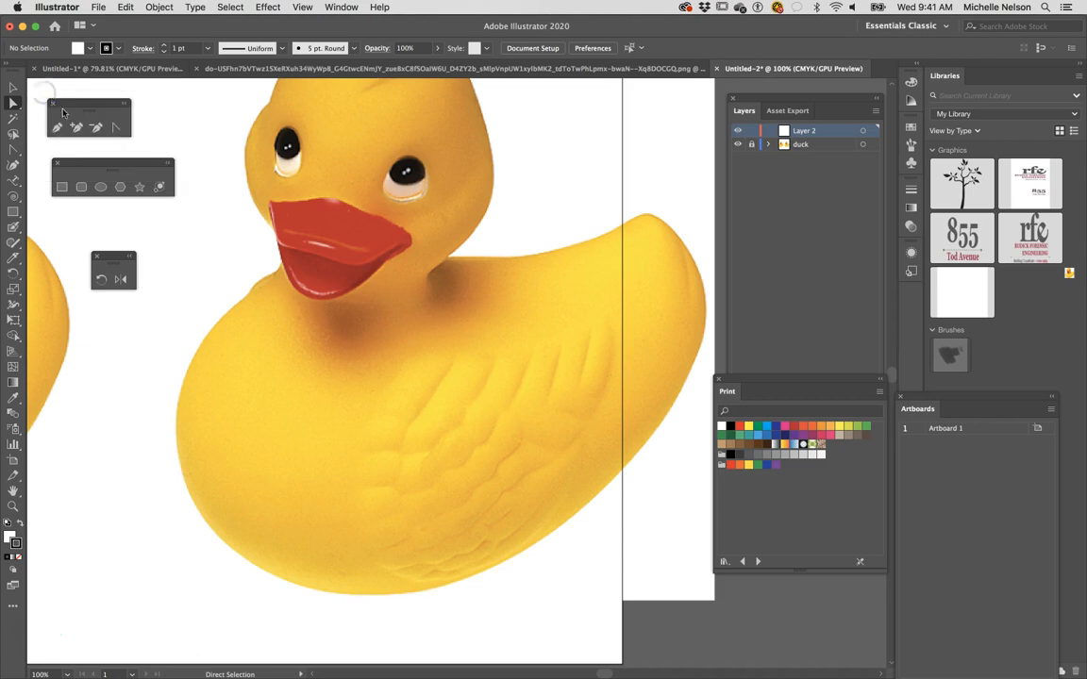
pyautogui.click(57, 164)
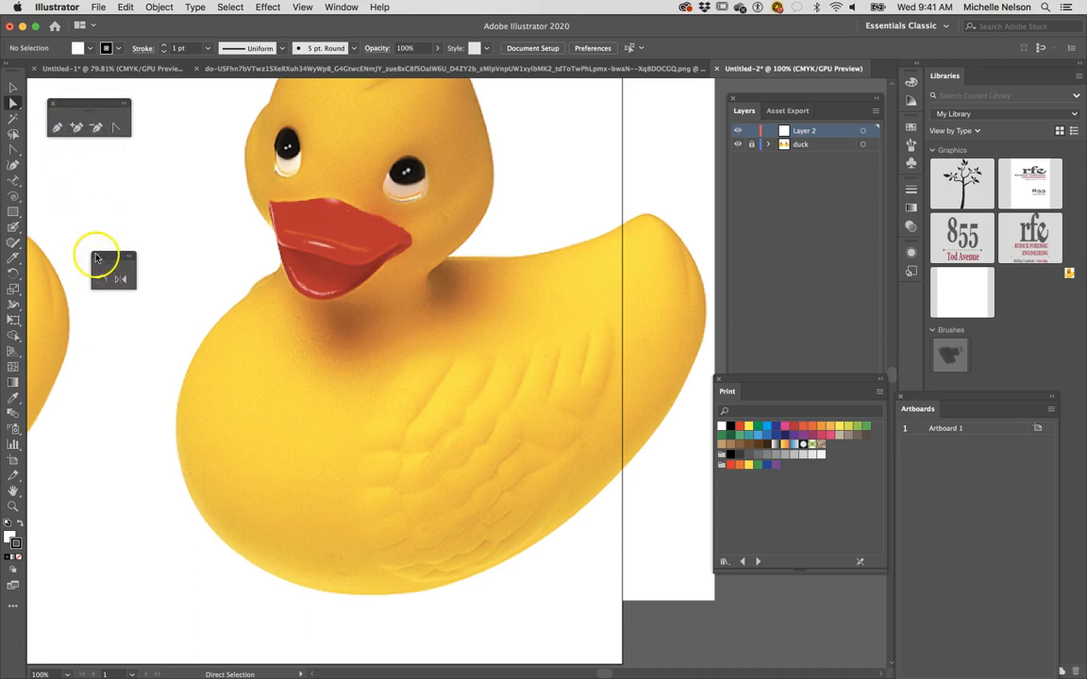
pyautogui.click(97, 255)
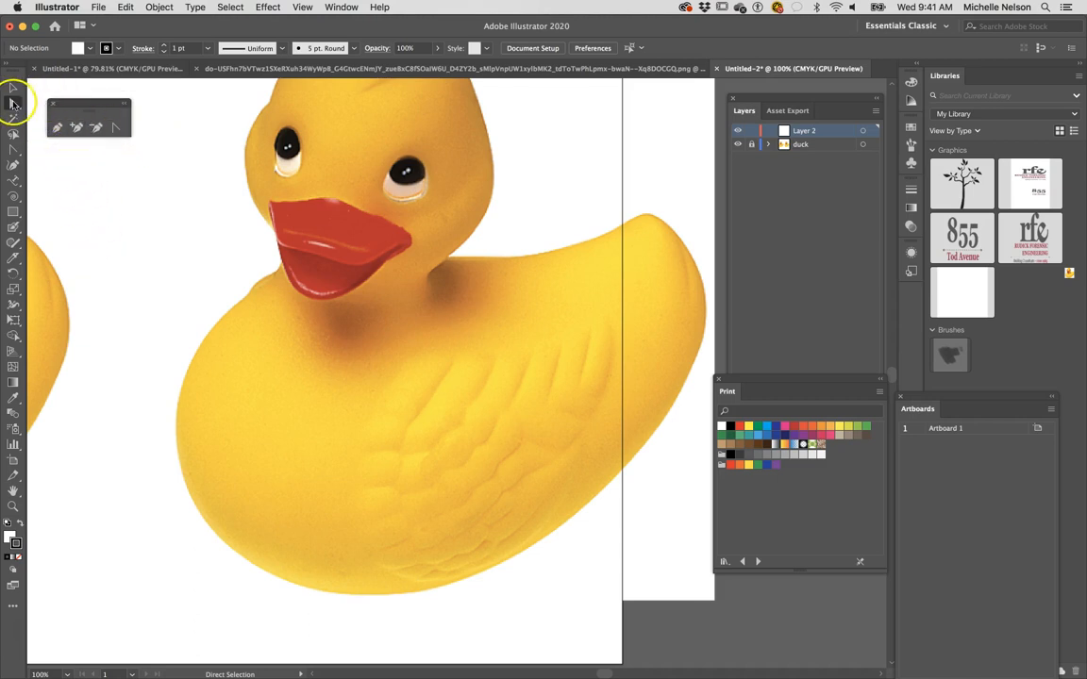
pyautogui.click(52, 104)
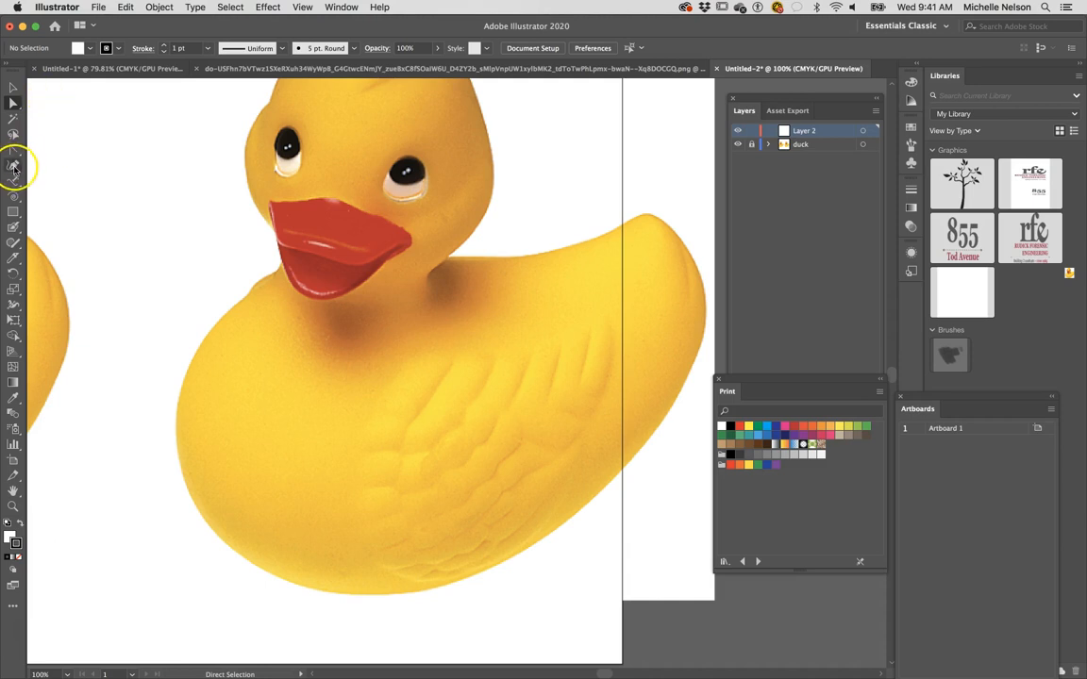
# Detach the pen tool group as a floating panel near the canvas's upper-left corner
pyautogui.click(15, 150)
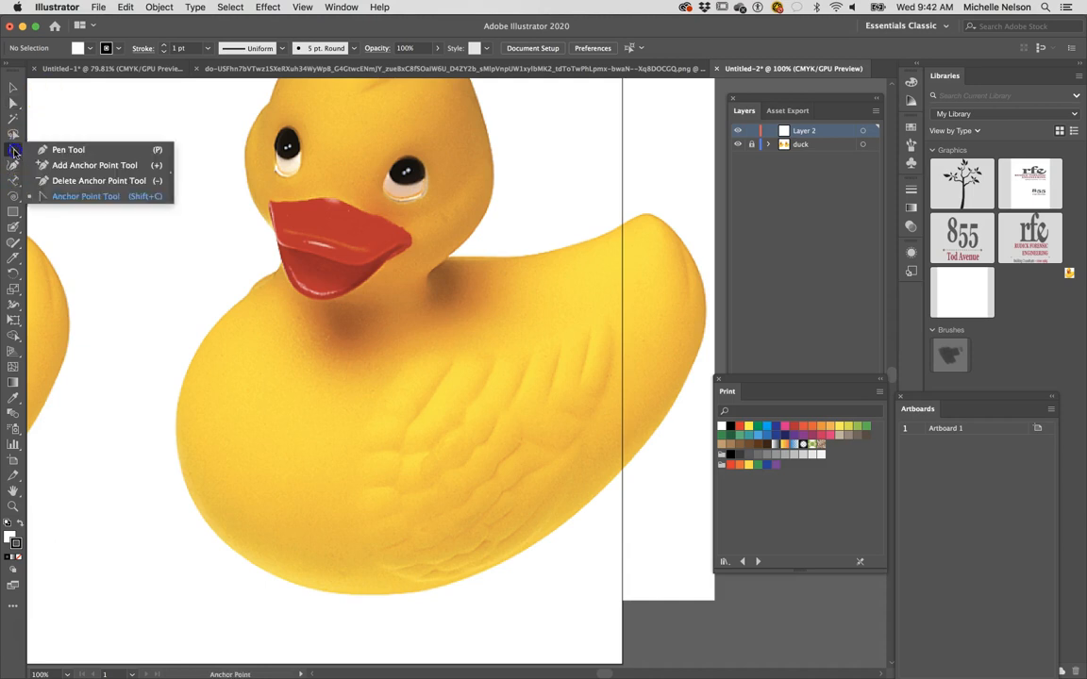
pyautogui.click(170, 165)
pyautogui.moveTo(80, 159); pyautogui.dragTo(96, 91)
pyautogui.click(10, 150)
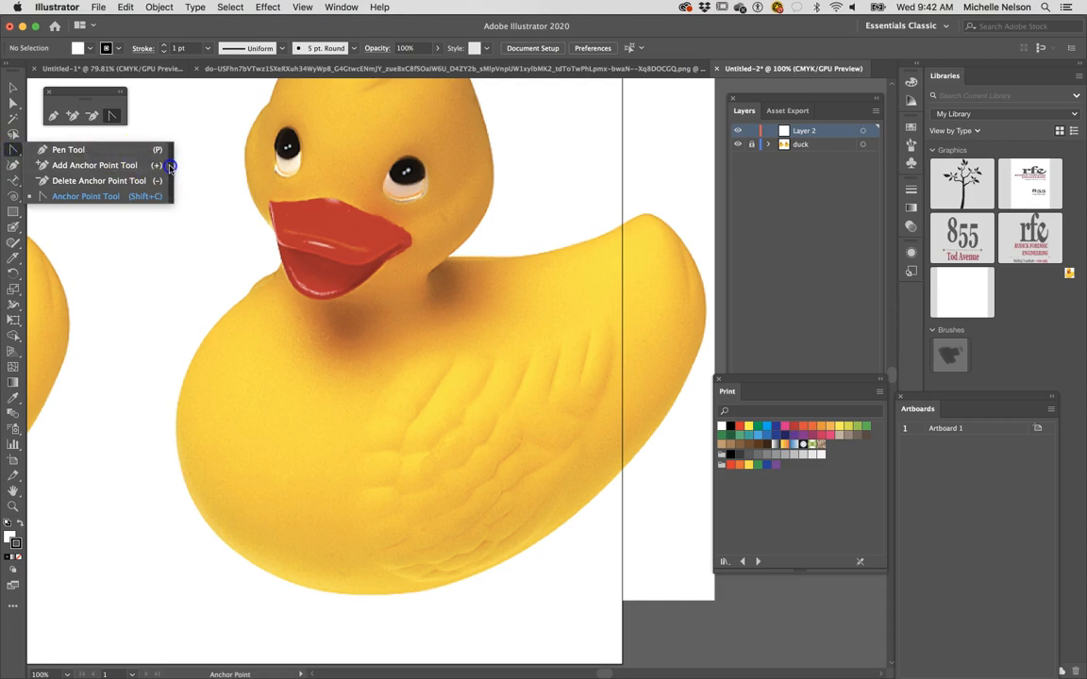
pyautogui.click(13, 150)
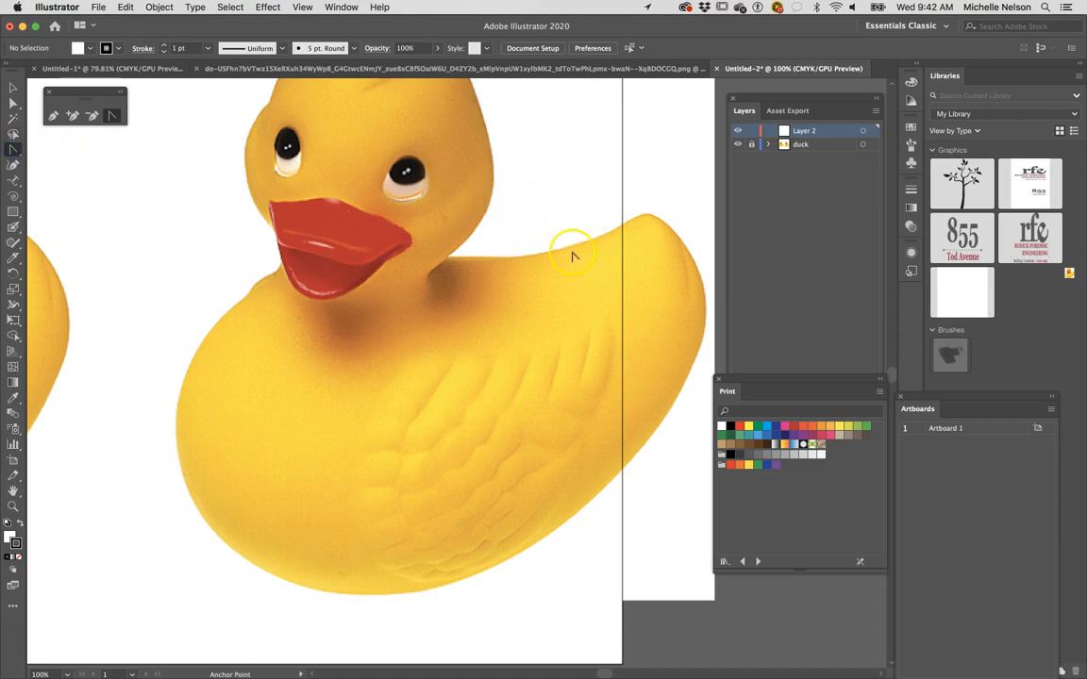
# Rename Layer 2 as body
pyautogui.doubleClick(804, 131)
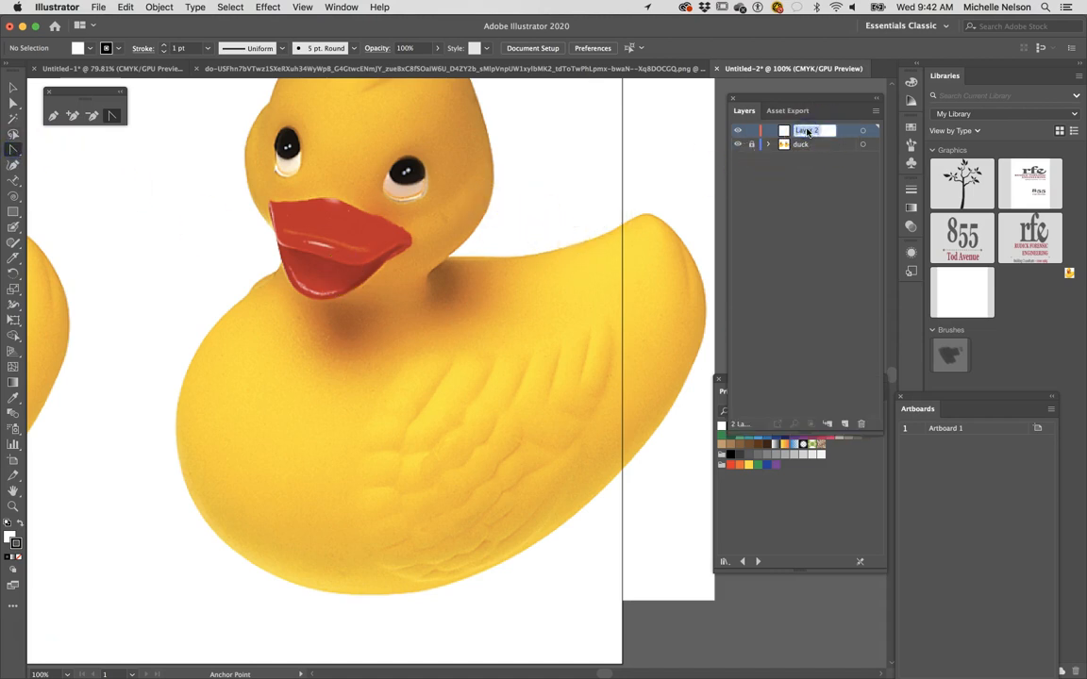
pyautogui.write('body')
# Start a Pen path behind the duck's neck and place corner points along the back and around the tail tip
pyautogui.click(53, 115)
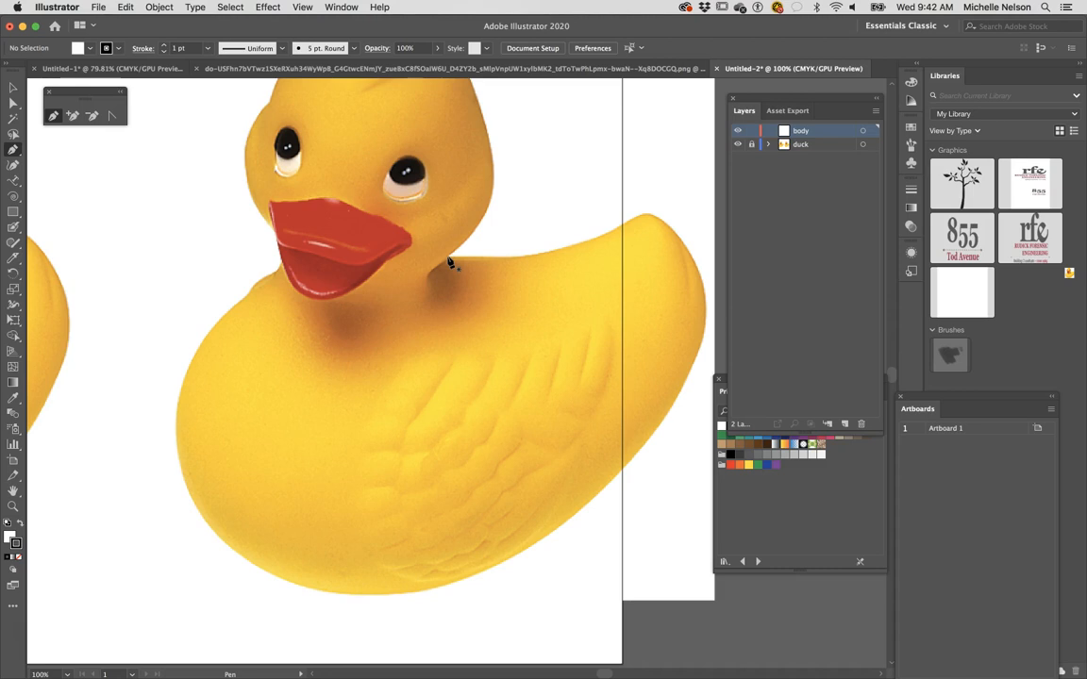
pyautogui.moveTo(446, 256); pyautogui.dragTo(525, 264)
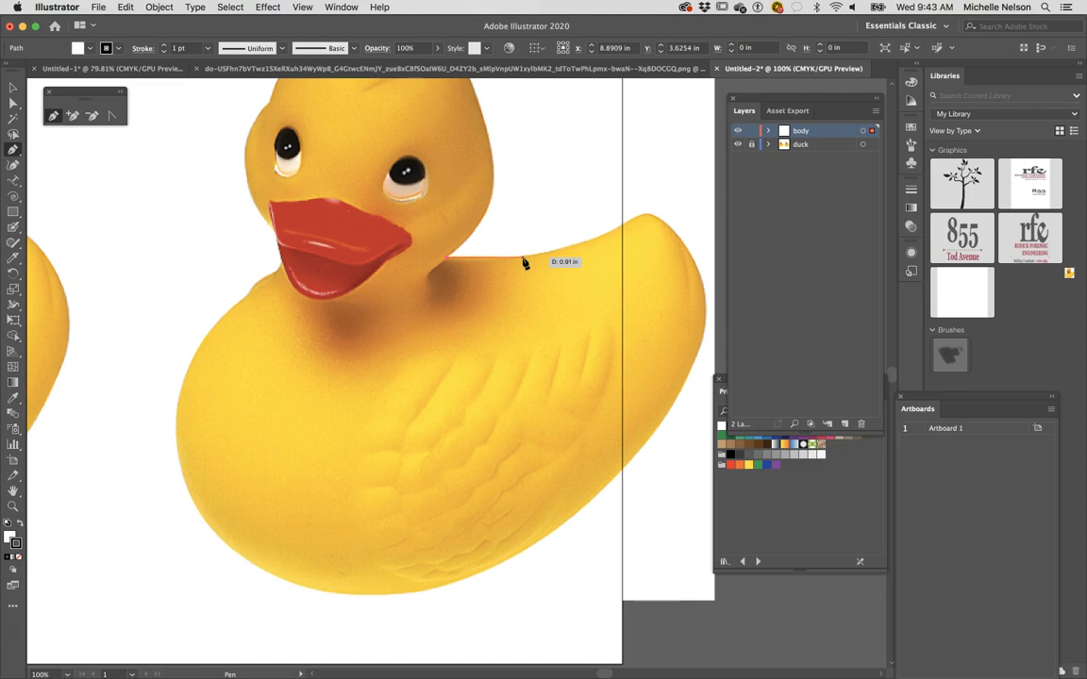
pyautogui.click(525, 259)
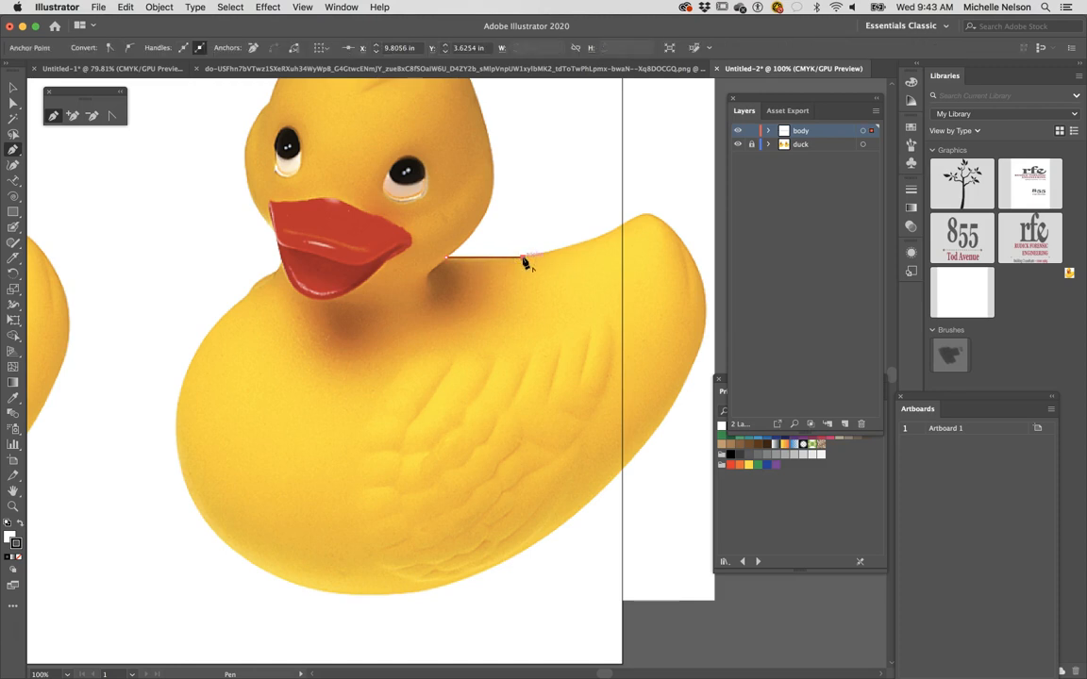
pyautogui.moveTo(610, 230); pyautogui.dragTo(619, 230)
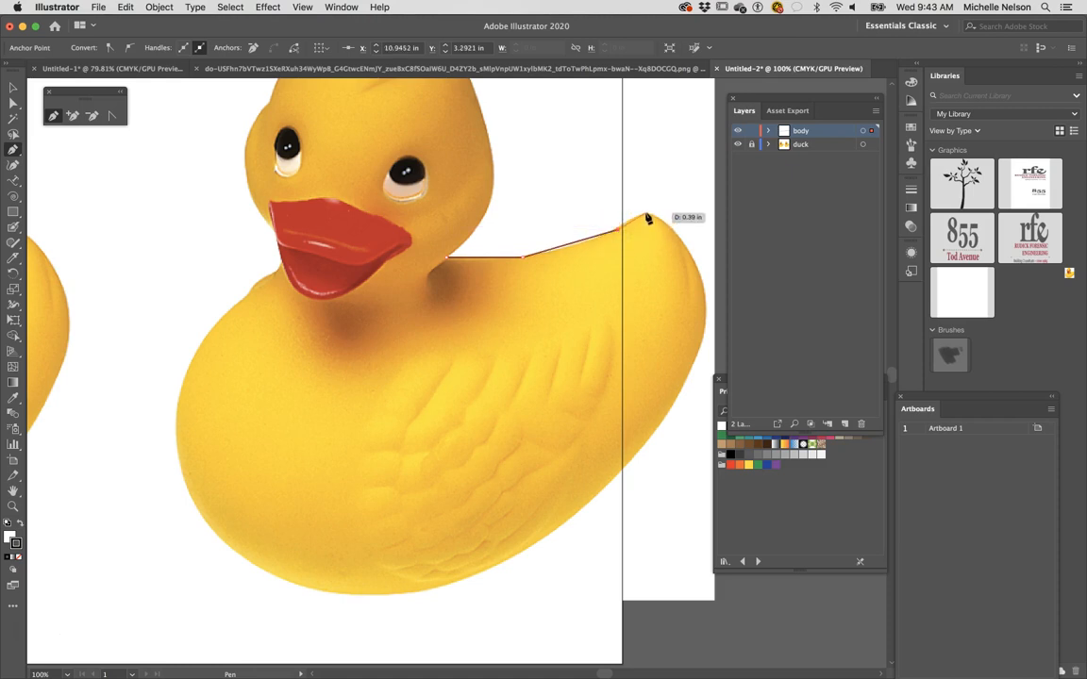
pyautogui.click(646, 216)
pyautogui.click(672, 233)
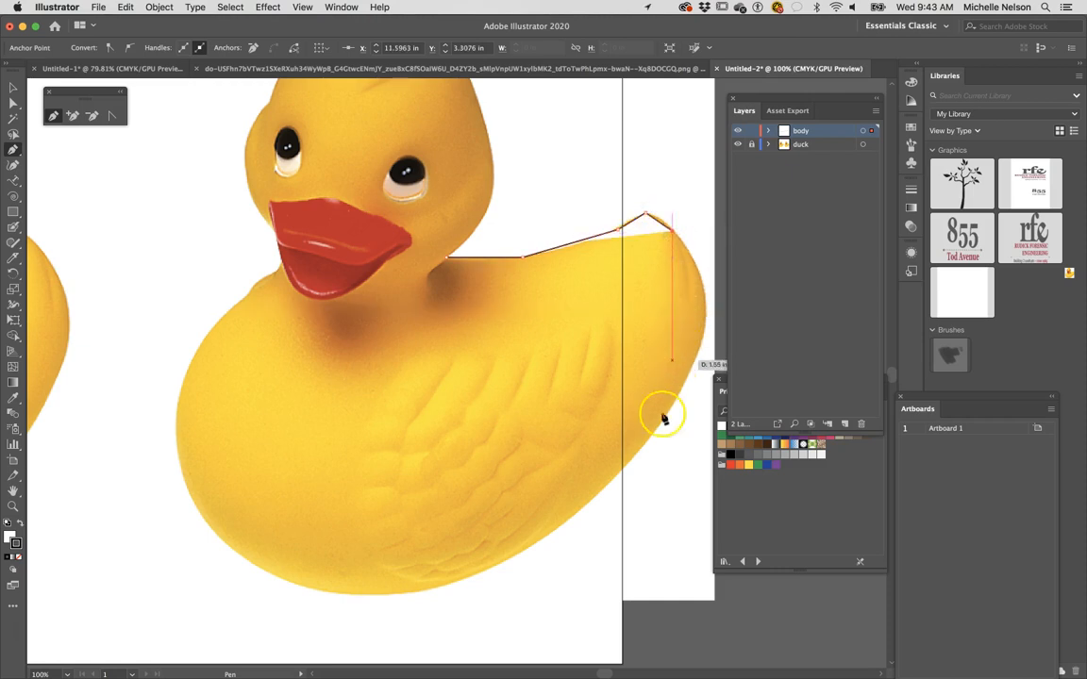
# Continue the body path with straight segments past the underside and chest to below the beak, and close it at the starting point
pyautogui.click(531, 547)
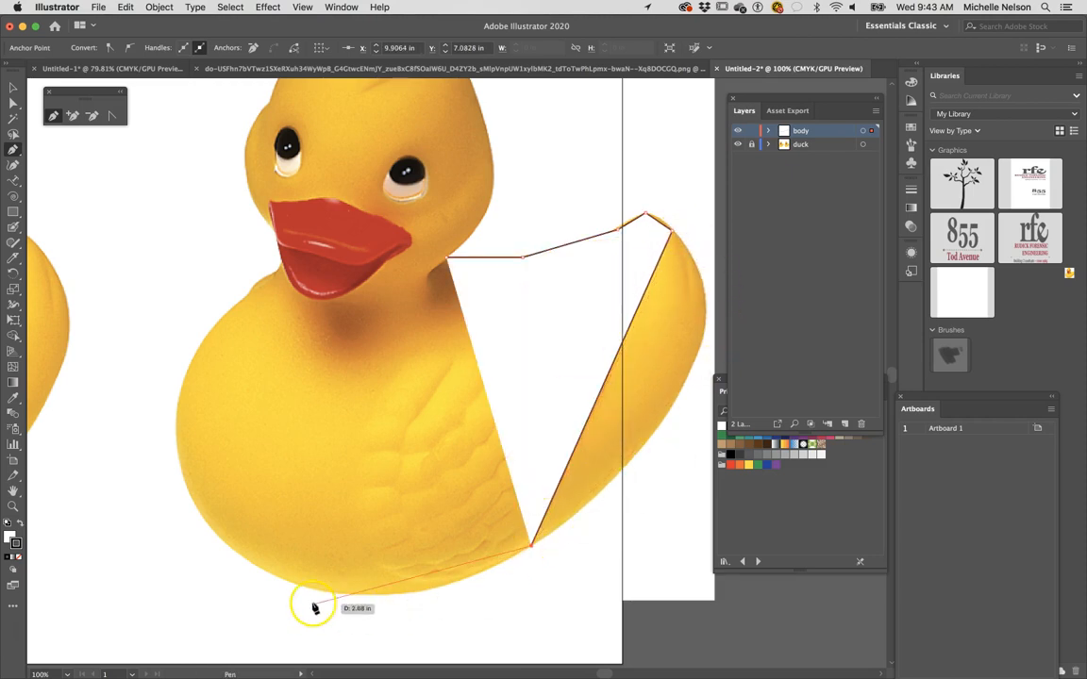
pyautogui.click(190, 496)
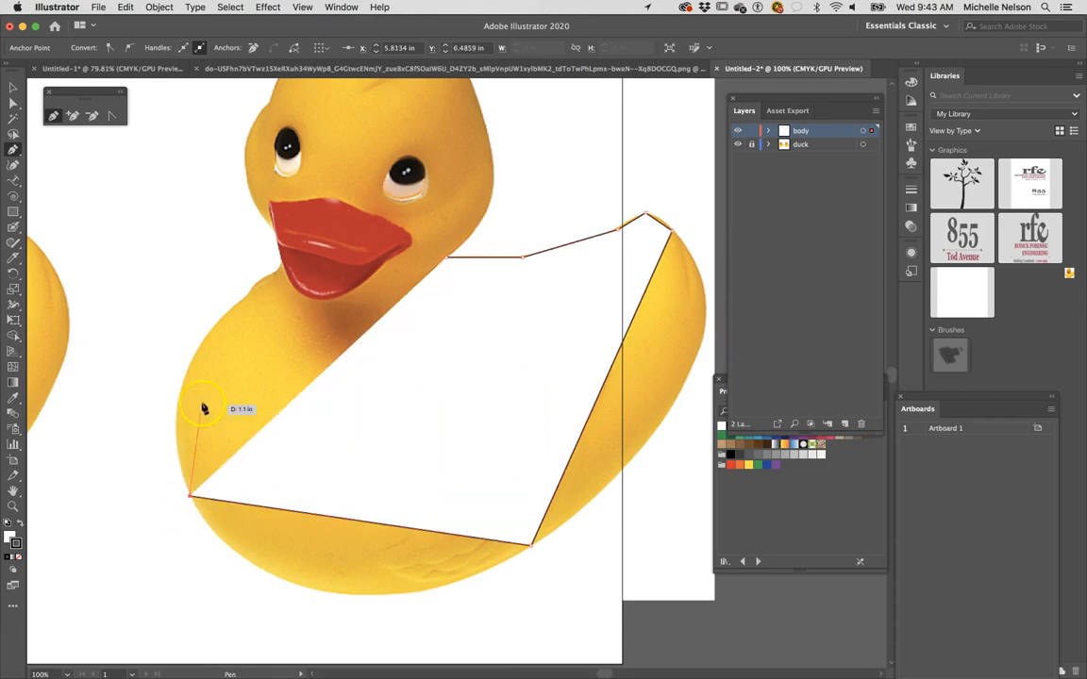
pyautogui.click(186, 378)
pyautogui.click(250, 293)
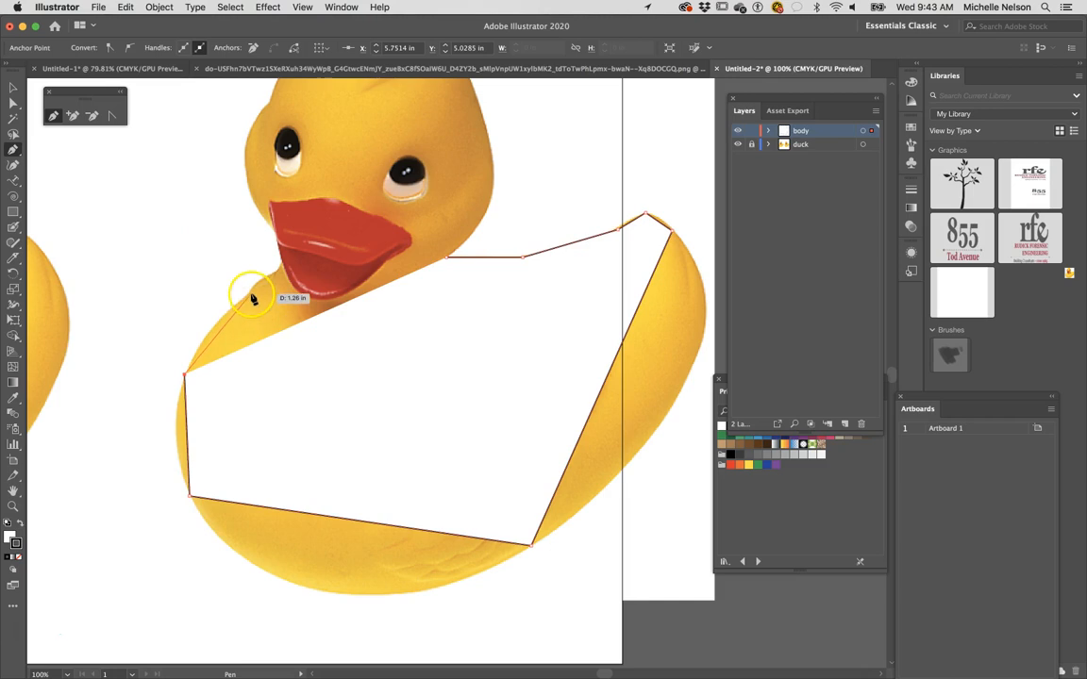
pyautogui.click(258, 279)
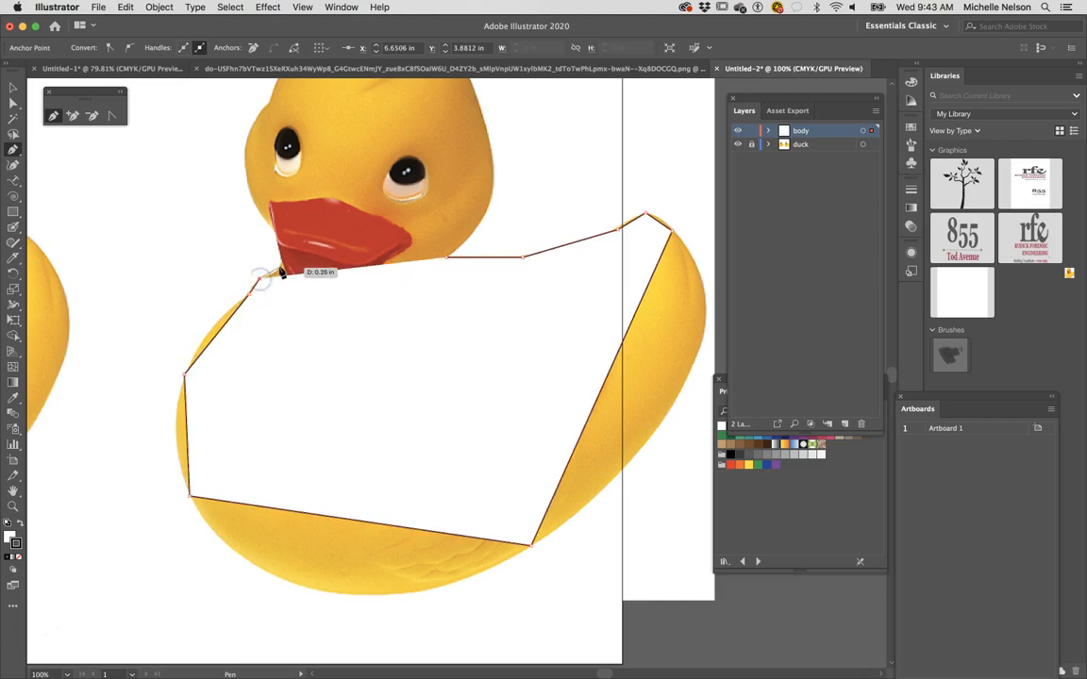
pyautogui.click(283, 267)
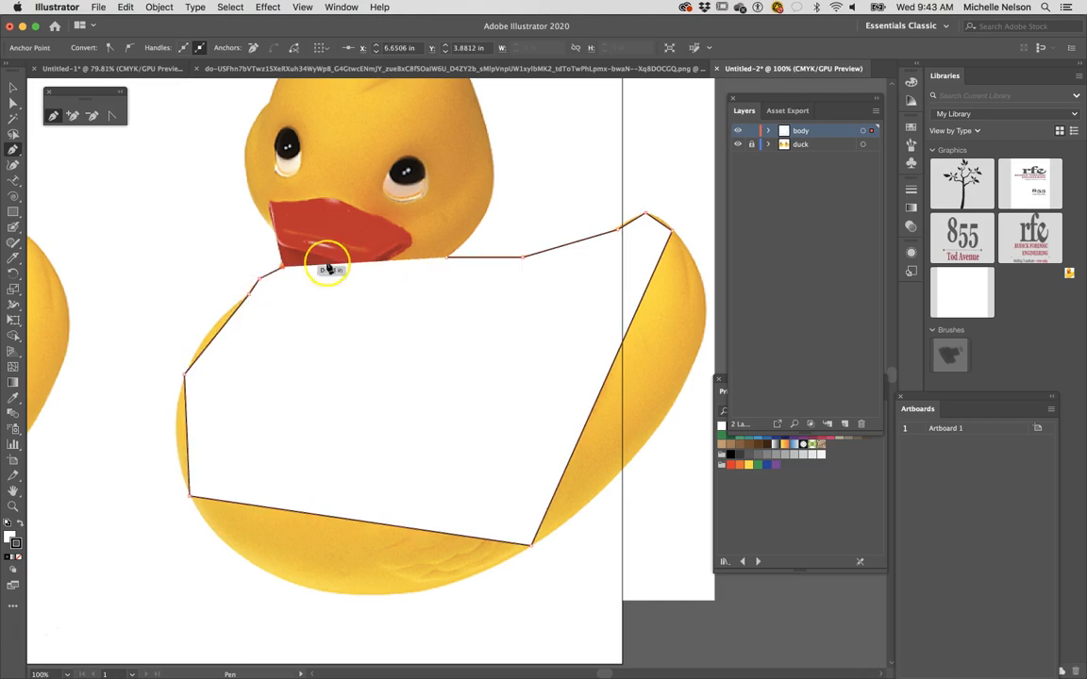
pyautogui.click(447, 267)
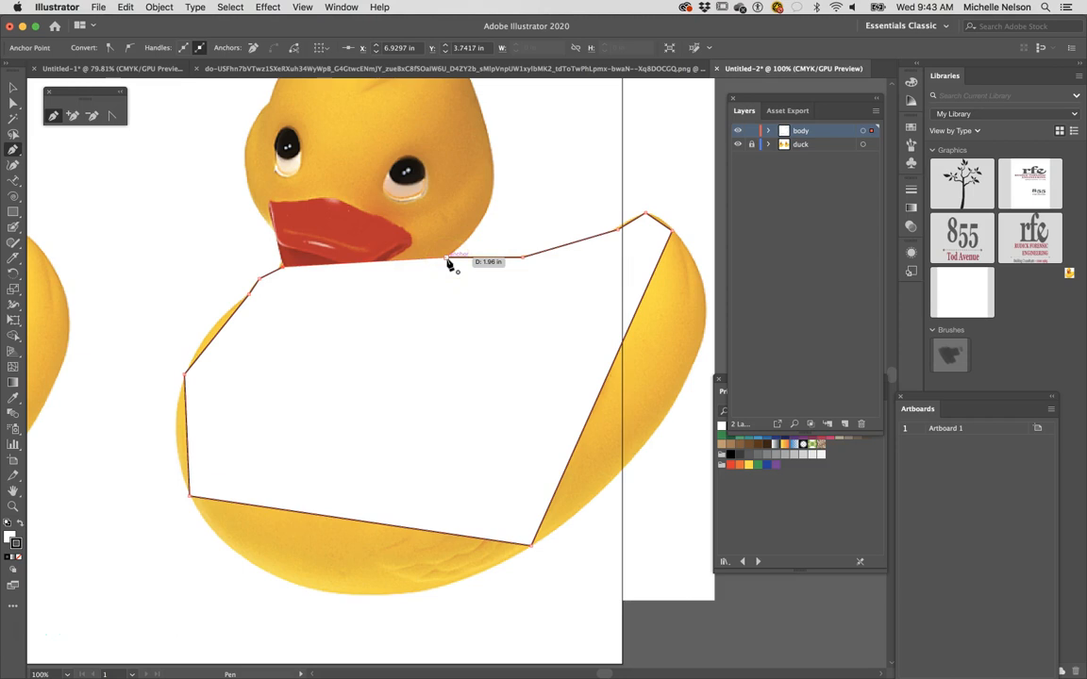
pyautogui.click(449, 264)
pyautogui.click(448, 264)
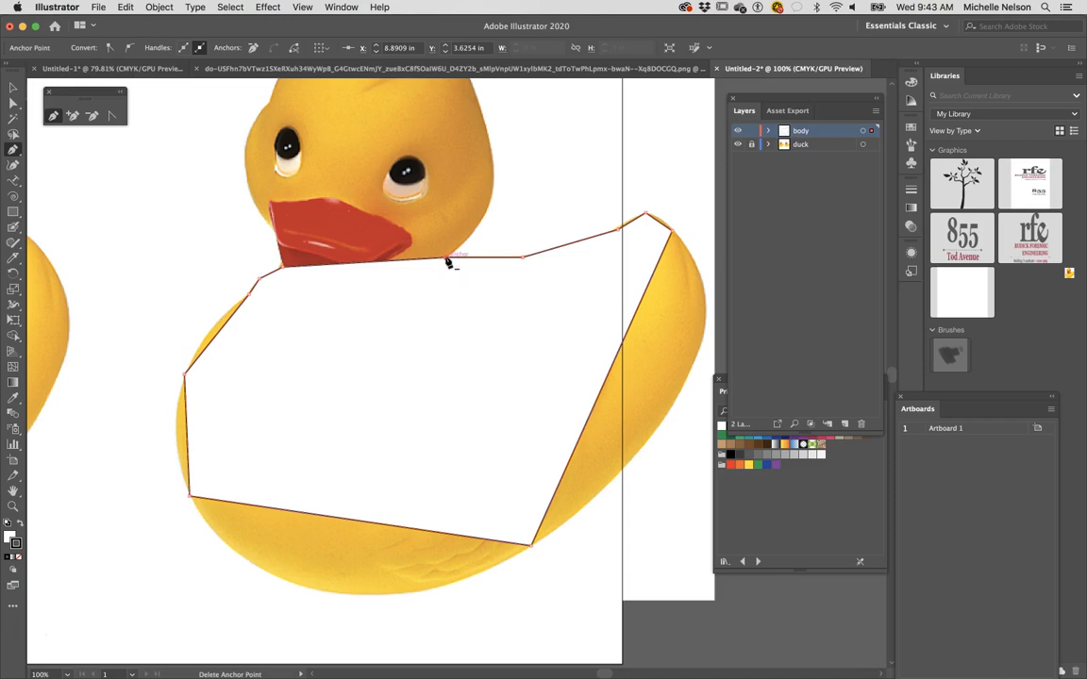
# Curve the body path along the duck's back and tail tip with the Anchor Point tool to match the image
pyautogui.click(111, 115)
pyautogui.click(112, 116)
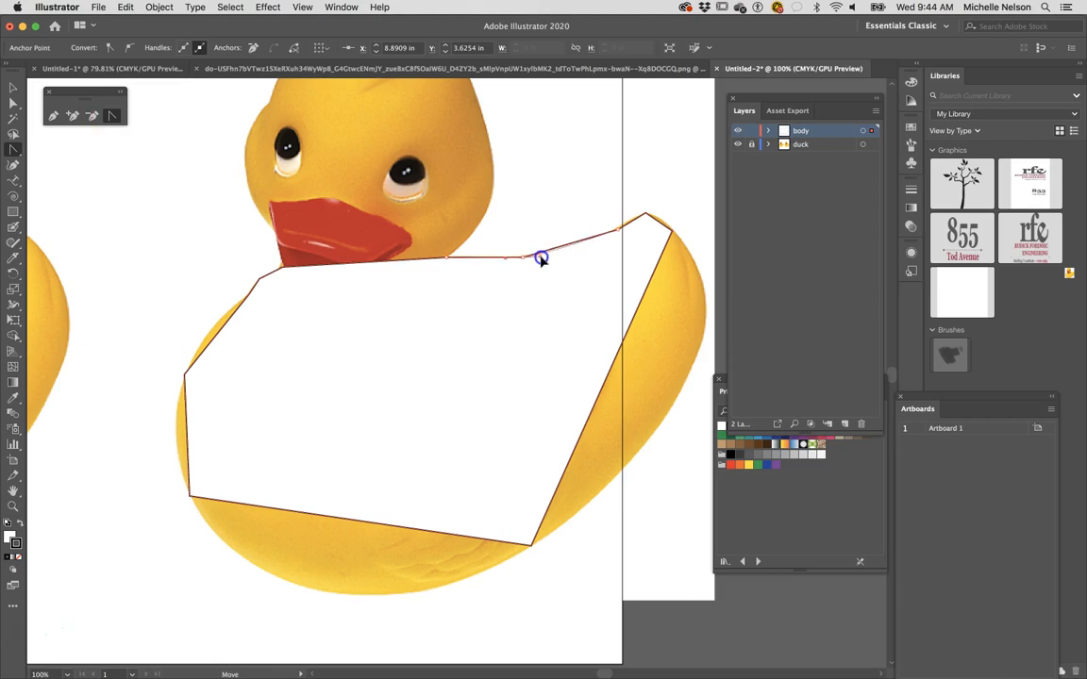
pyautogui.moveTo(552, 257)
pyautogui.mouseDown()
pyautogui.moveTo(565, 243)
pyautogui.moveTo(551, 218)
pyautogui.moveTo(565, 250)
pyautogui.moveTo(551, 288)
pyautogui.moveTo(563, 273)
pyautogui.moveTo(553, 234)
pyautogui.moveTo(564, 254)
pyautogui.mouseUp()
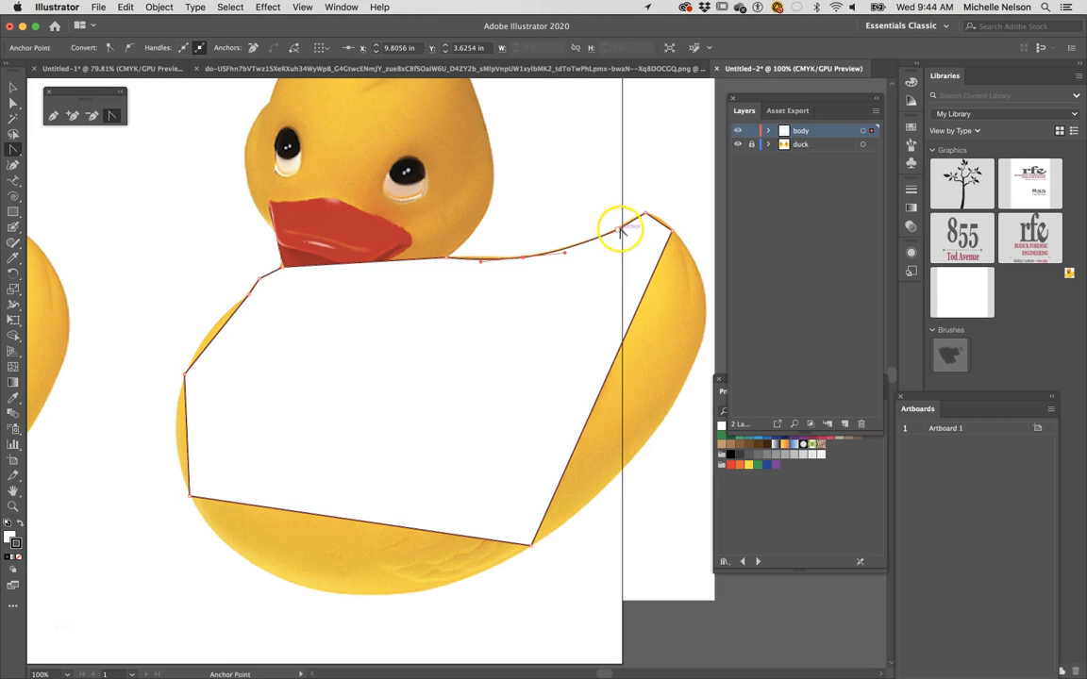
pyautogui.moveTo(645, 218)
pyautogui.mouseDown()
pyautogui.moveTo(659, 213)
pyautogui.moveTo(621, 233)
pyautogui.moveTo(658, 208)
pyautogui.mouseUp()
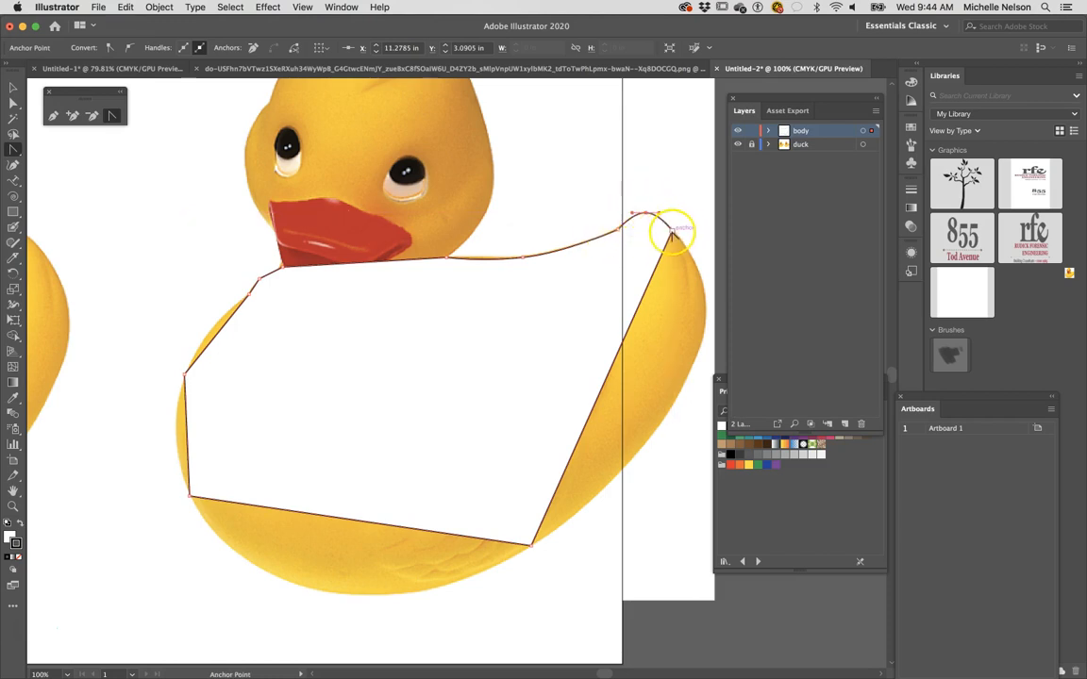
# Curve the path from the lower-right anchor point and adjust its handles to fit the duck's underside and the outer edge of the tail
pyautogui.click(570, 418)
pyautogui.hscroll(3, 578, 425)
pyautogui.scroll(-2, 578, 425)
pyautogui.scroll(-1, 579, 426)
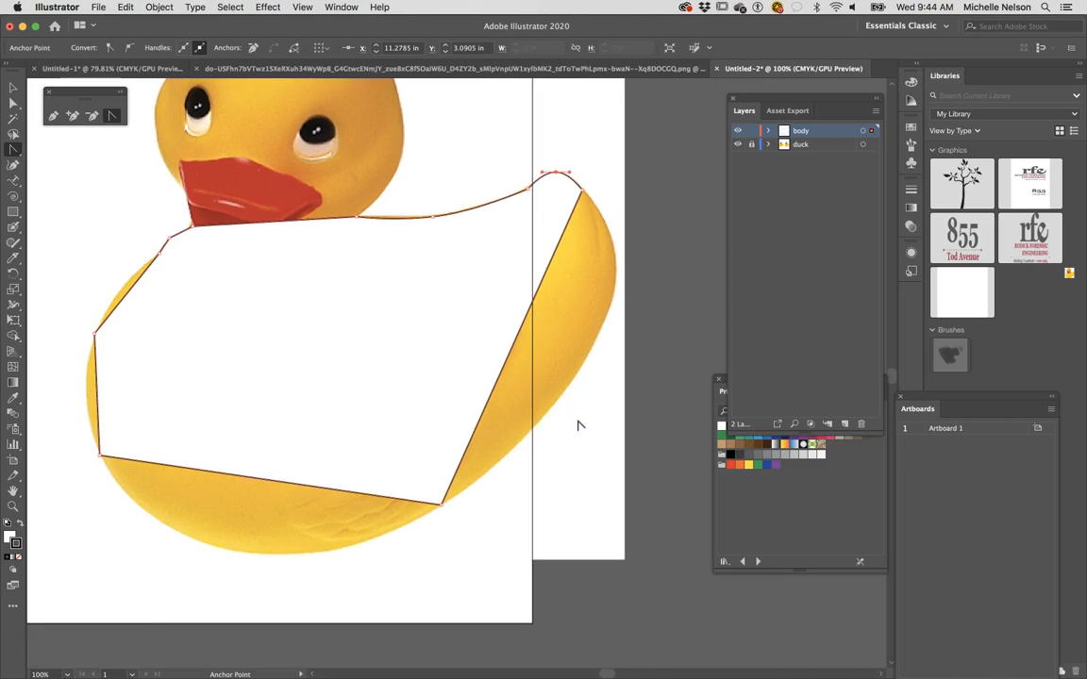
pyautogui.click(440, 508)
pyautogui.press('super+minus')
pyautogui.scroll(-3, 439, 510)
pyautogui.hscroll(-2, 440, 510)
pyautogui.click(430, 499)
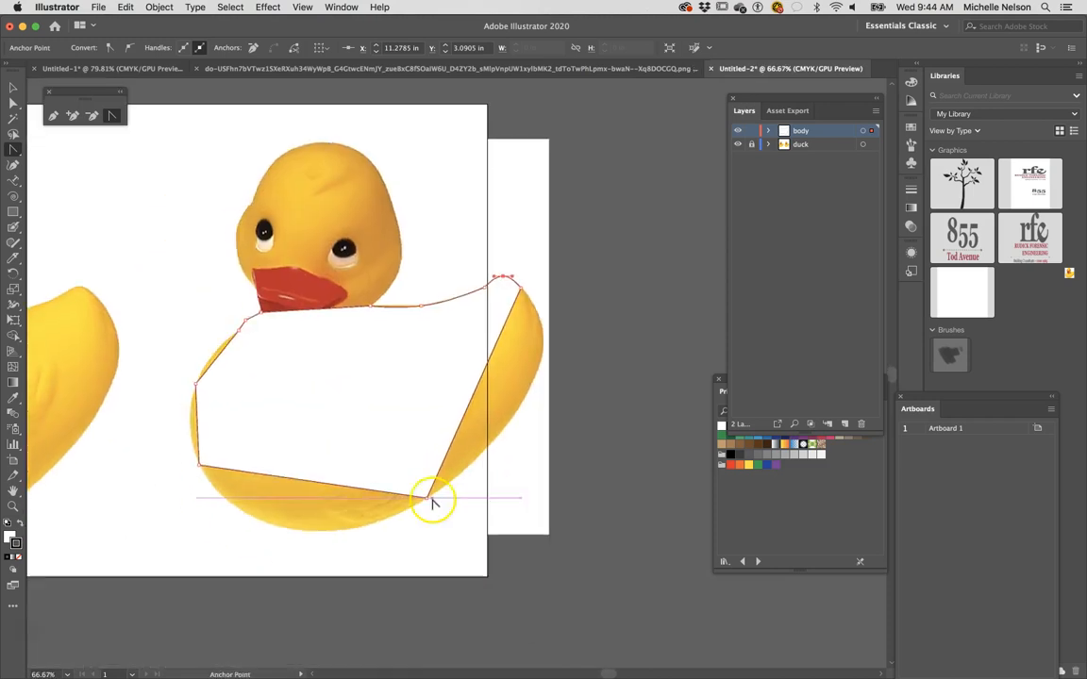
pyautogui.moveTo(426, 497); pyautogui.dragTo(255, 587)
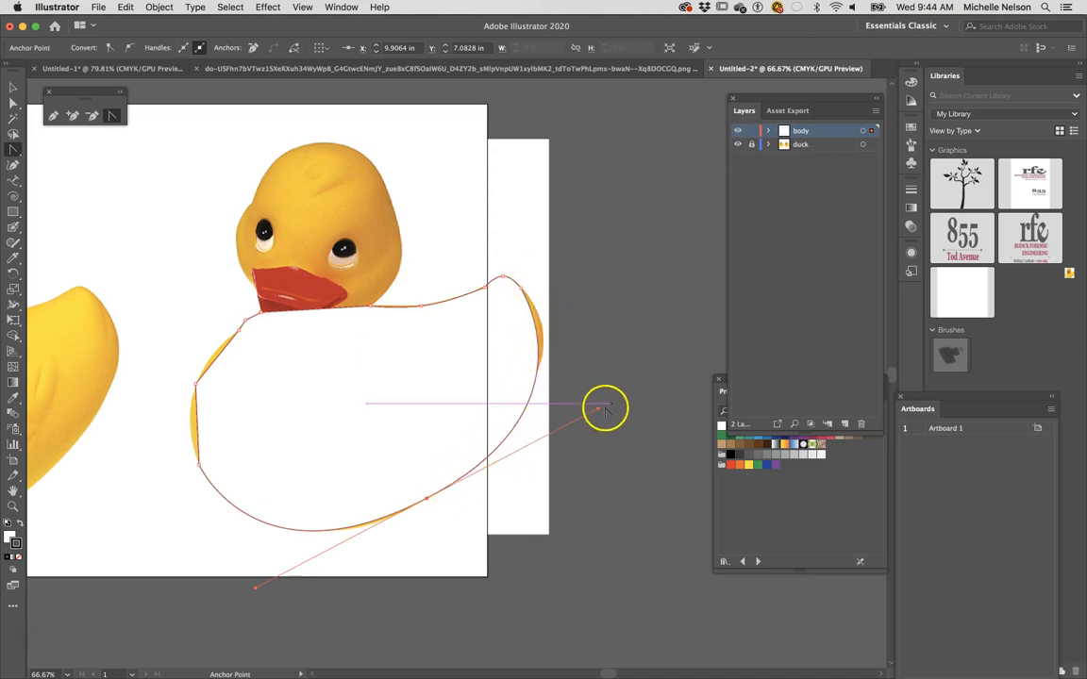
pyautogui.moveTo(599, 408); pyautogui.dragTo(616, 372)
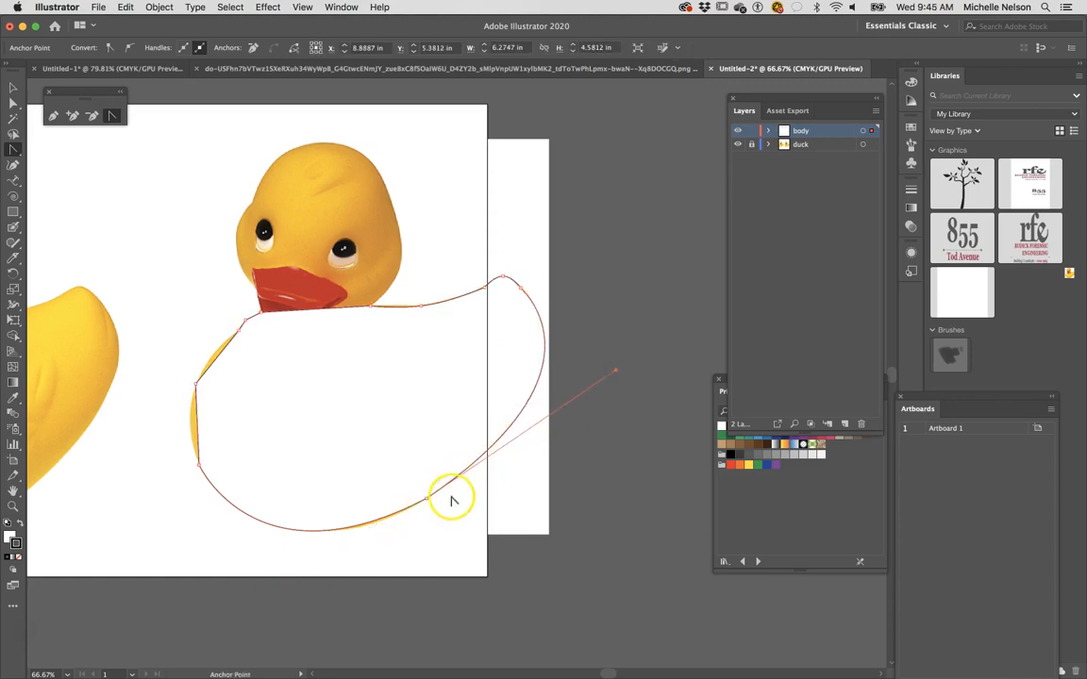
pyautogui.moveTo(619, 373)
pyautogui.mouseDown()
pyautogui.moveTo(602, 387)
pyautogui.moveTo(614, 370)
pyautogui.mouseUp()
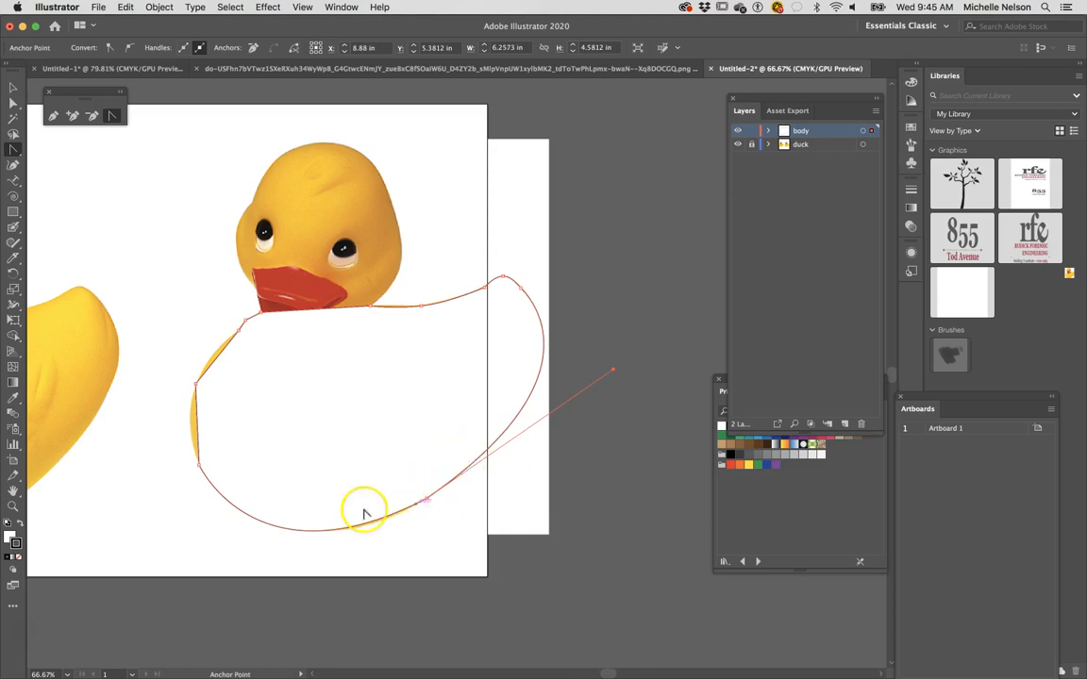
# Convert the anchor points along the duck's chest and the base of the neck into smooth curves that follow the image
pyautogui.moveTo(200, 469); pyautogui.dragTo(245, 321)
pyautogui.click(239, 328)
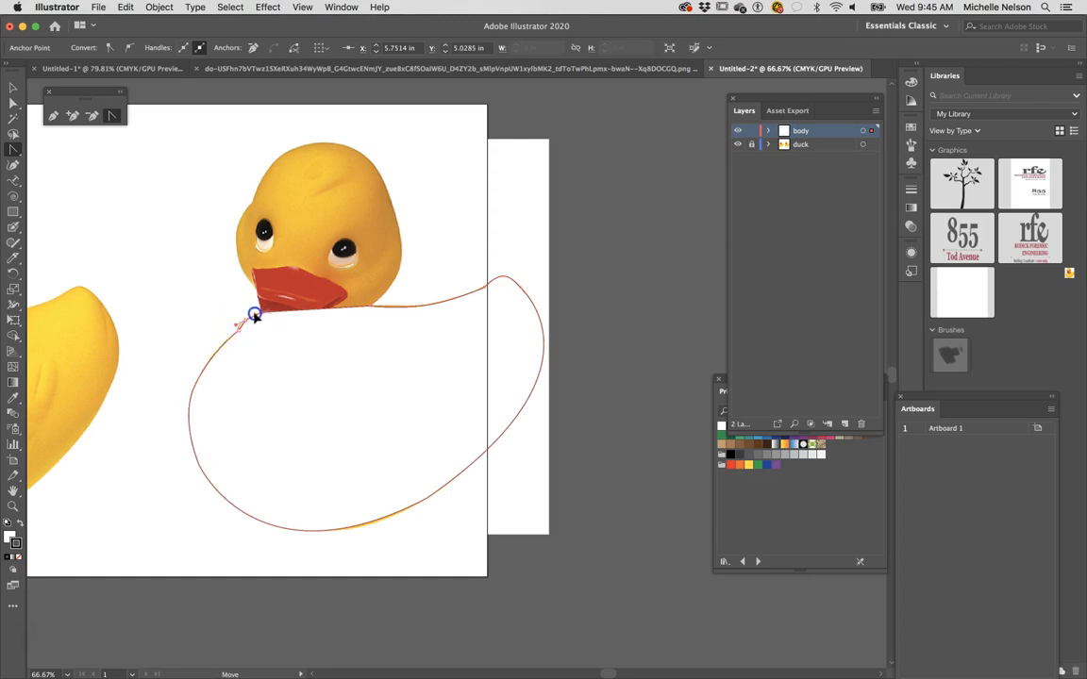
pyautogui.moveTo(240, 341); pyautogui.dragTo(294, 341)
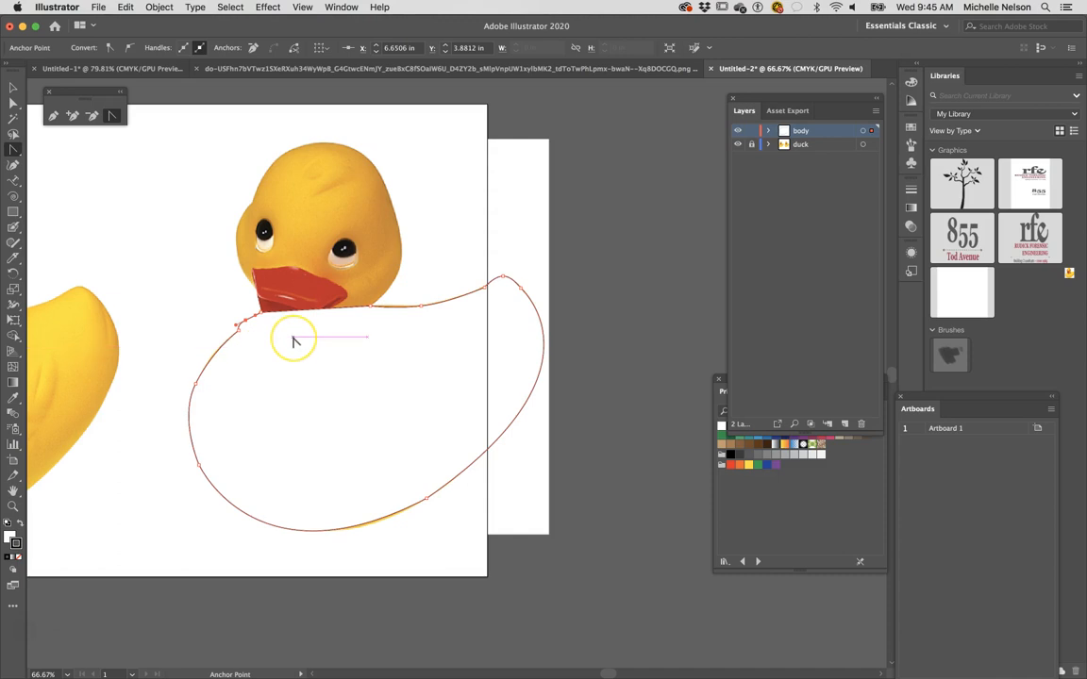
# Refine the curve handles of the two neck-base anchor points just below the beak to follow the duck's edge
pyautogui.press('super+equal')
pyautogui.press('super+equal')
pyautogui.press('super+equal')
pyautogui.press('super+equal')
pyautogui.moveTo(378, 349); pyautogui.dragTo(474, 359)
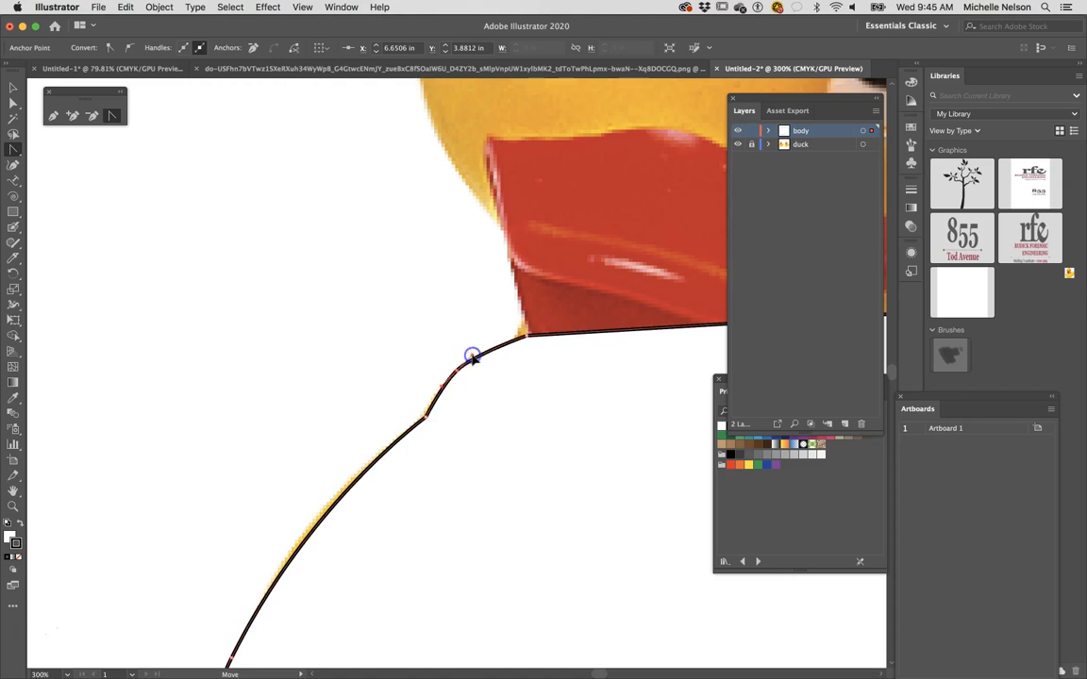
pyautogui.moveTo(435, 420)
pyautogui.mouseDown()
pyautogui.moveTo(417, 434)
pyautogui.moveTo(444, 405)
pyautogui.mouseUp()
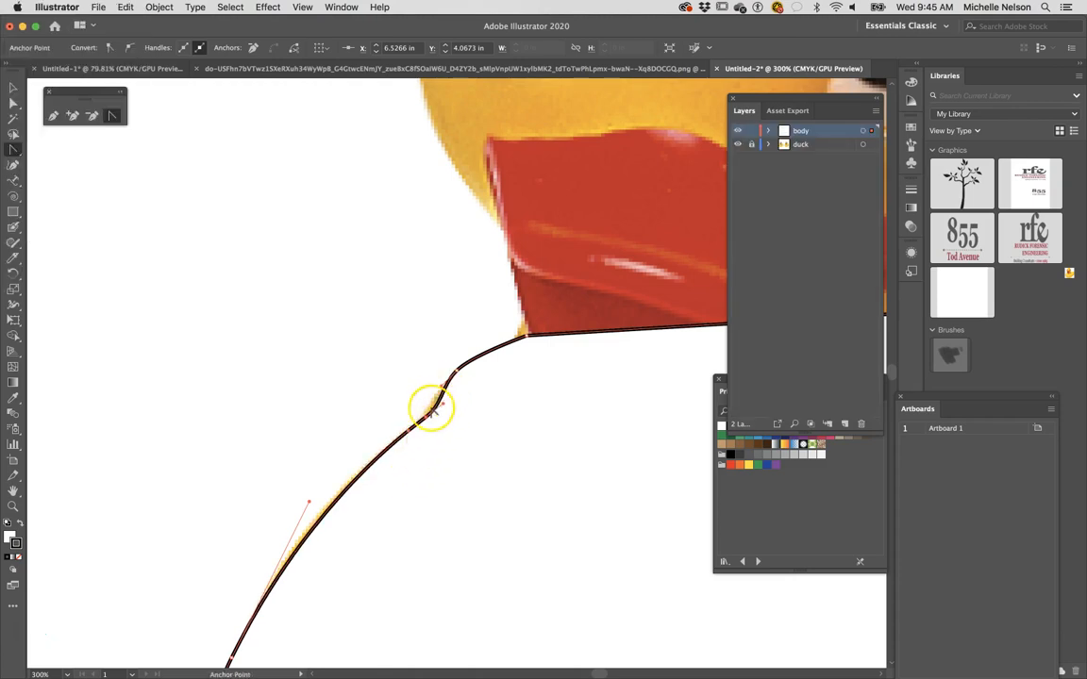
# Select the whole body shape and swap its fill and stroke to get a black fill with a white outline
pyautogui.hscroll(5, 545, 377)
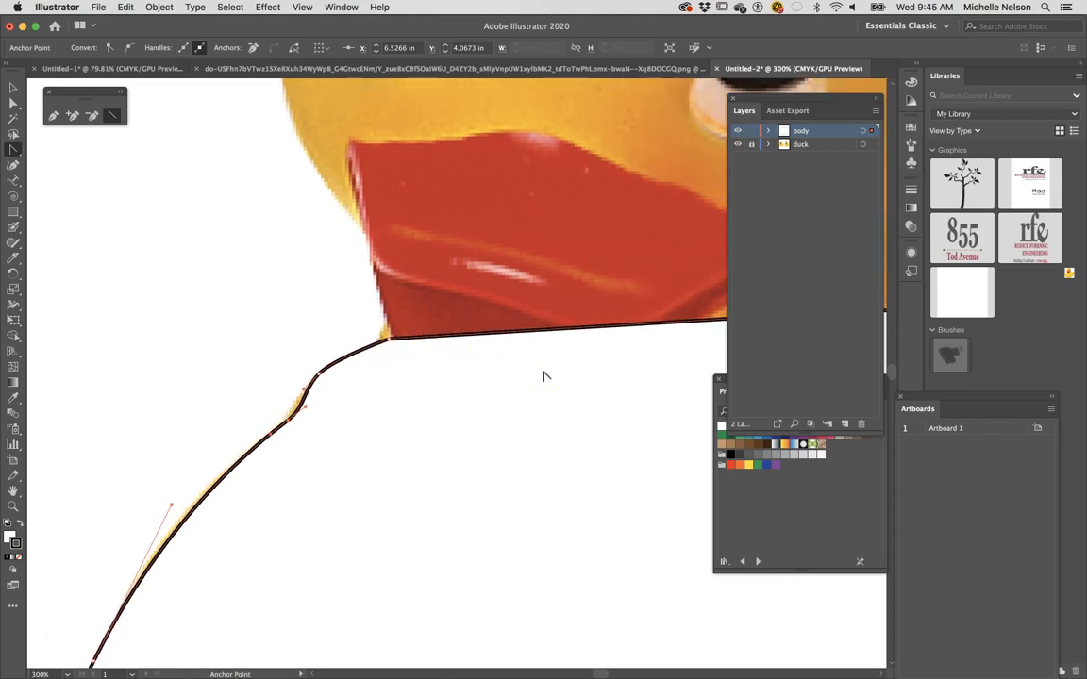
pyautogui.press('super+minus')
pyautogui.press('super+minus')
pyautogui.press('space')
pyautogui.moveTo(604, 395); pyautogui.dragTo(30, 453)
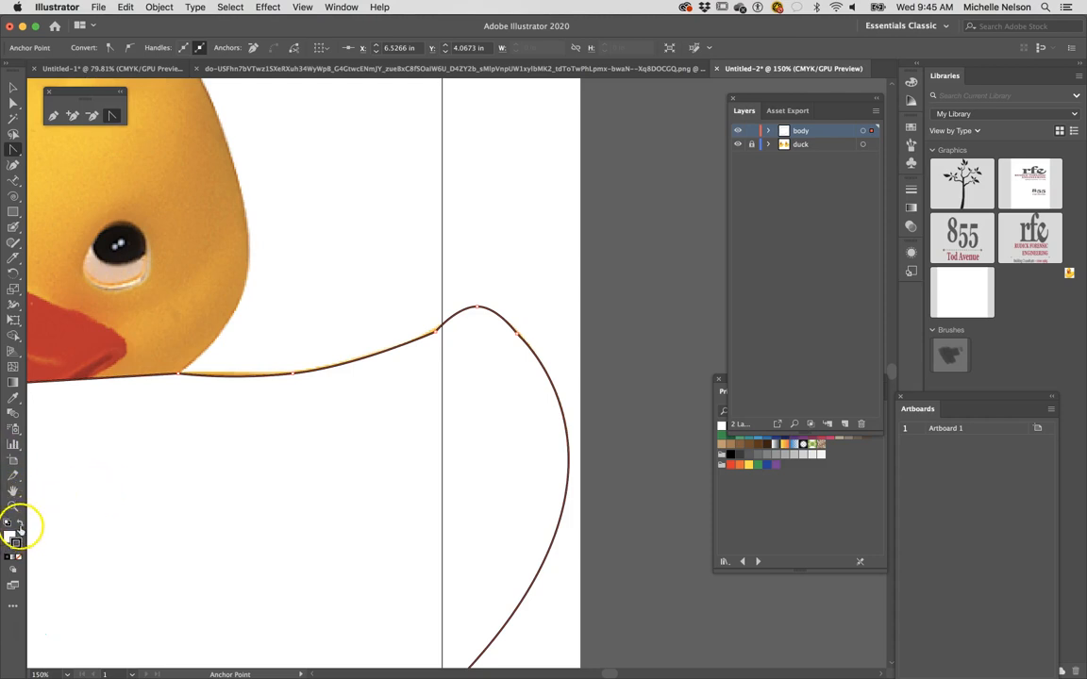
pyautogui.click(10, 85)
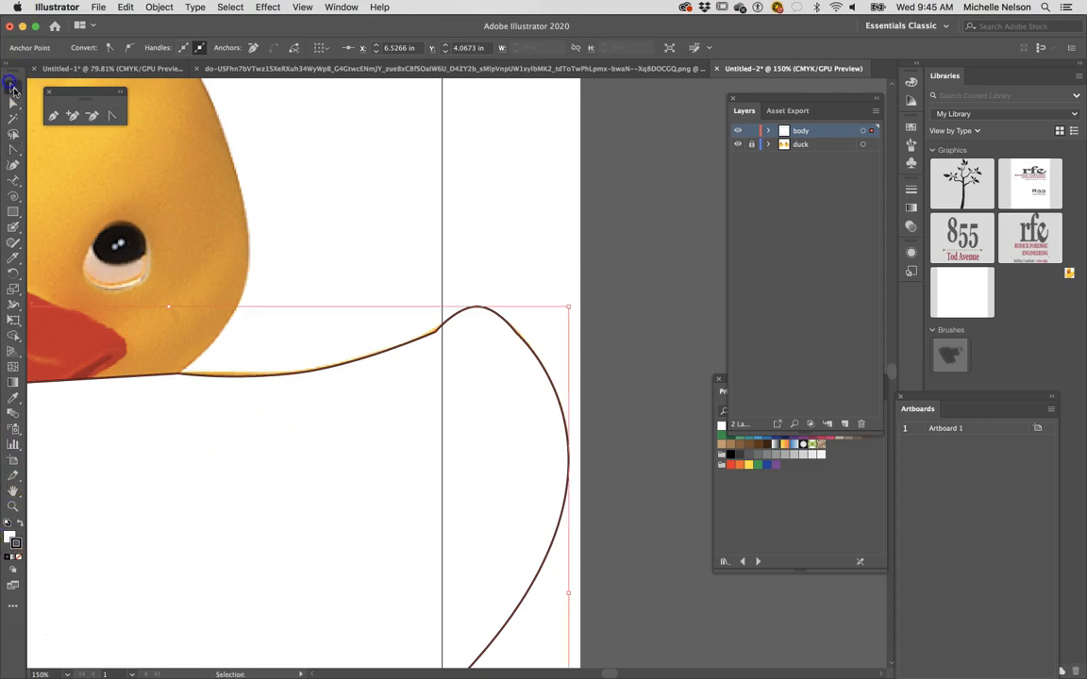
pyautogui.click(19, 522)
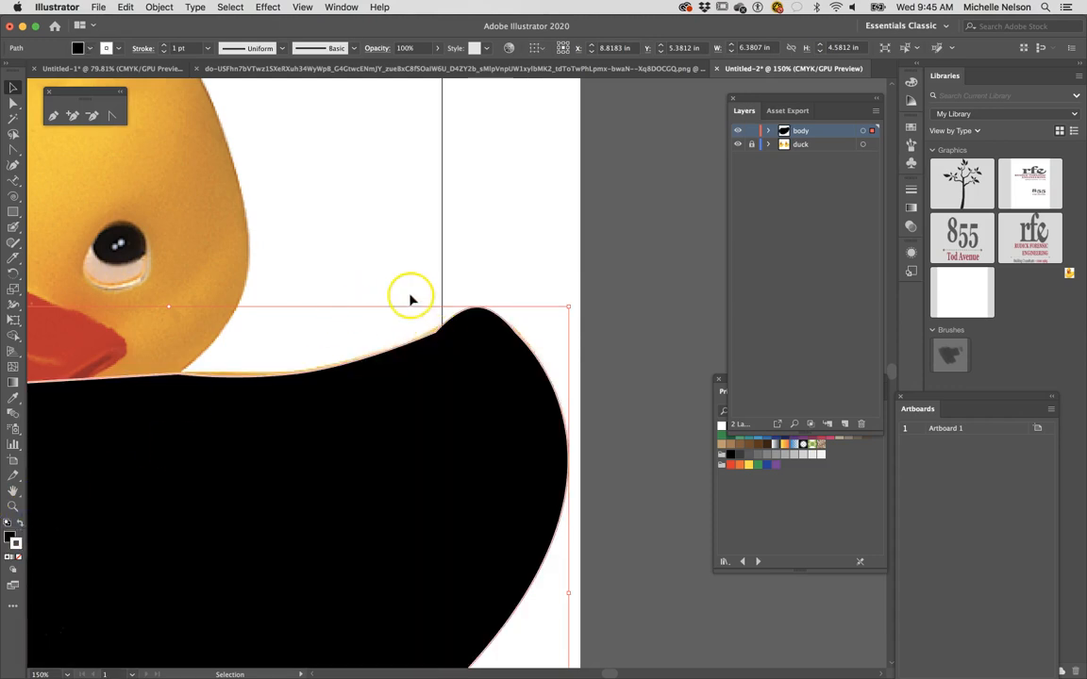
# Convert the corner anchor point where the duck's back meets the tail tip into a smooth curve and deselect the body path
pyautogui.click(13, 102)
pyautogui.click(435, 332)
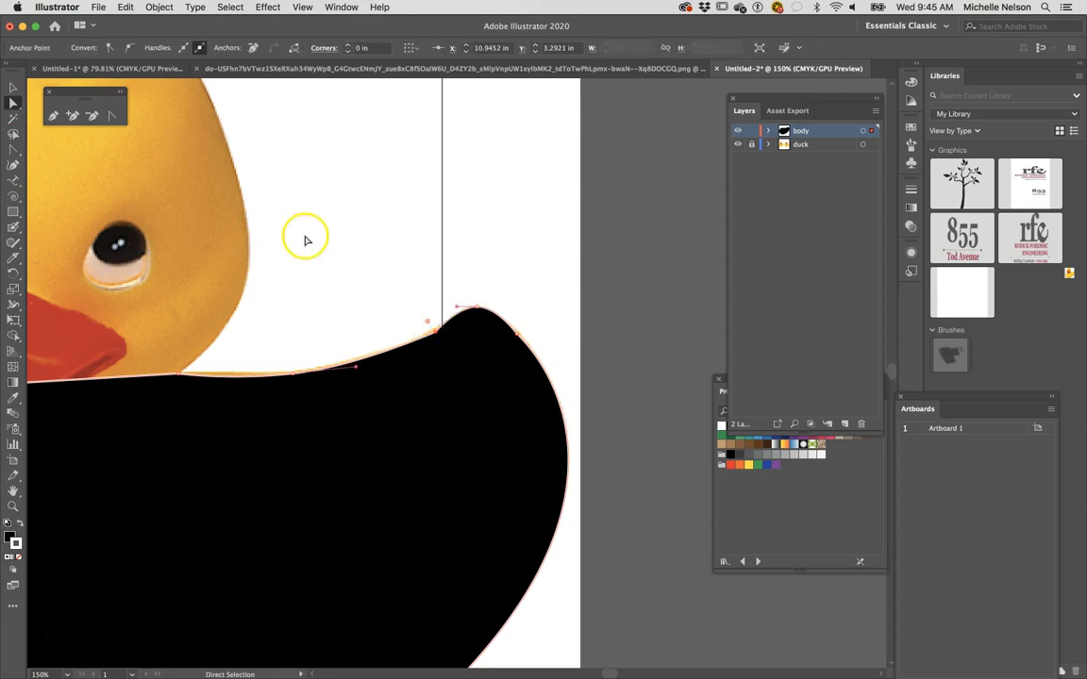
pyautogui.click(111, 115)
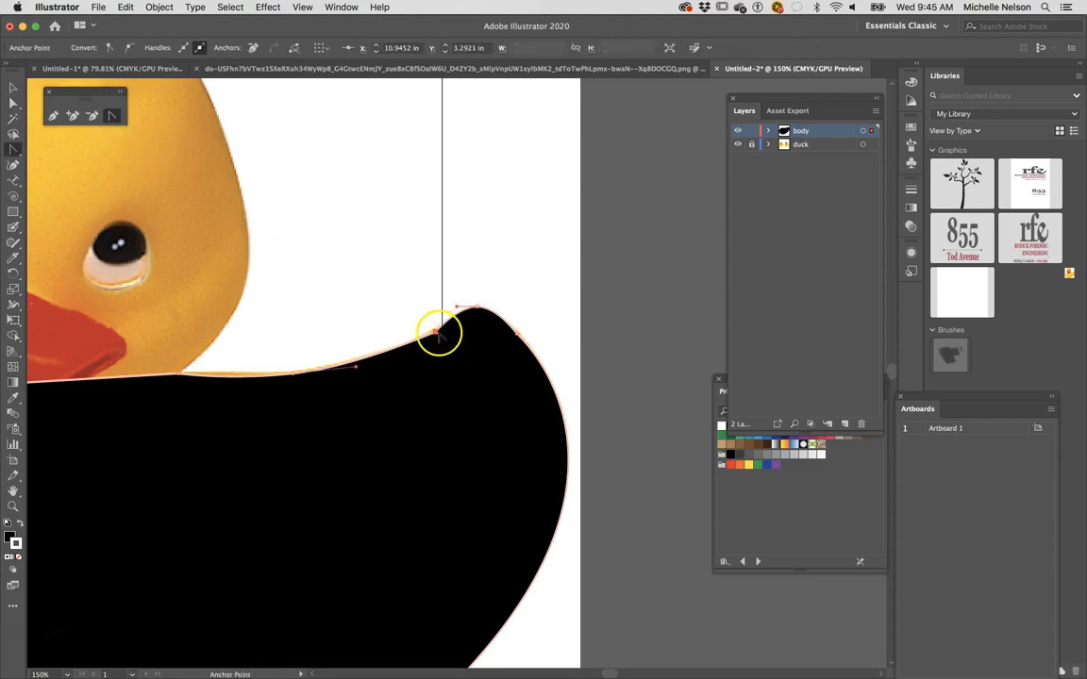
pyautogui.moveTo(452, 328); pyautogui.dragTo(454, 323)
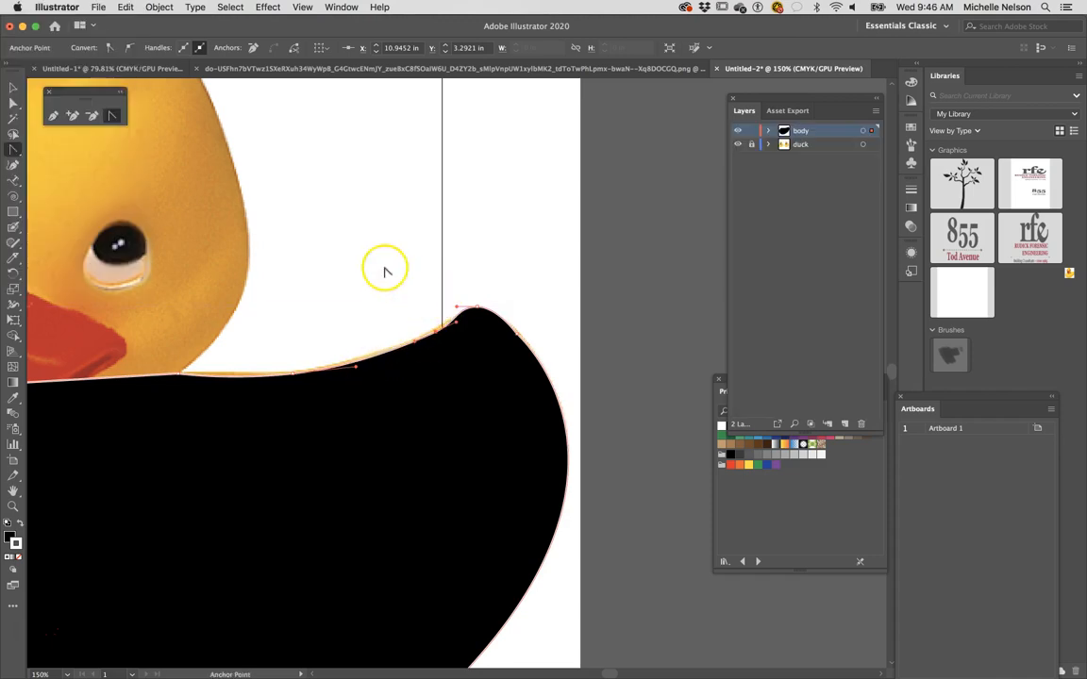
pyautogui.click(14, 87)
pyautogui.click(274, 232)
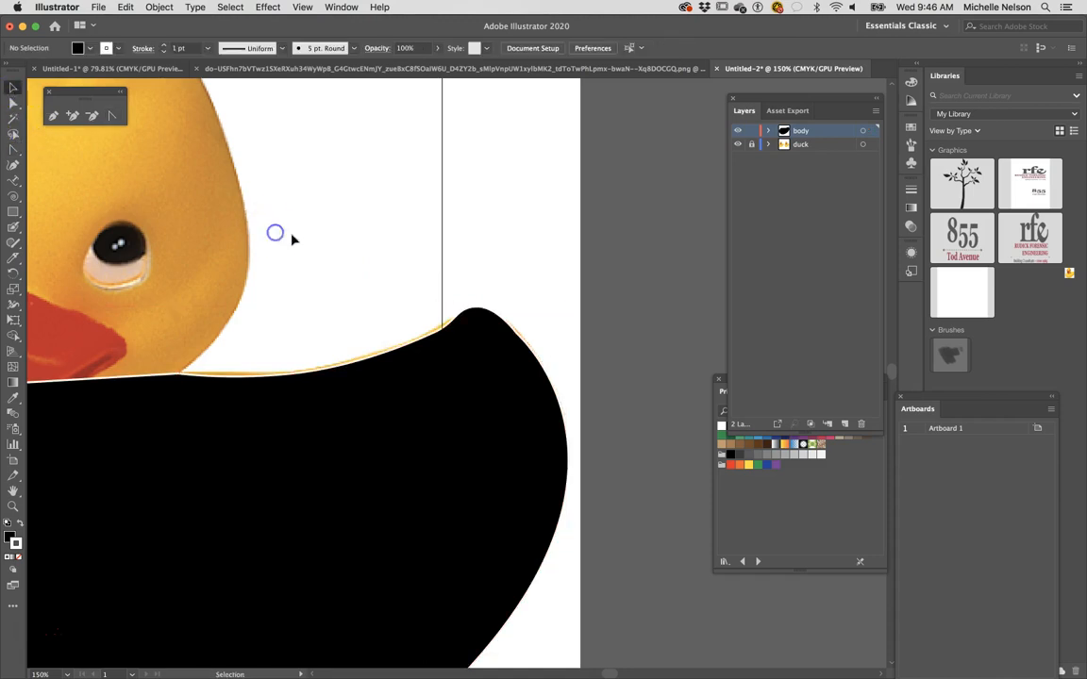
# Remove the body shape's stroke and fill it with yellow sampled from the tail of the other duck image using the Eyedropper
pyautogui.press('super+minus')
pyautogui.press('super+minus')
pyautogui.press('super+minus')
pyautogui.press('super+minus')
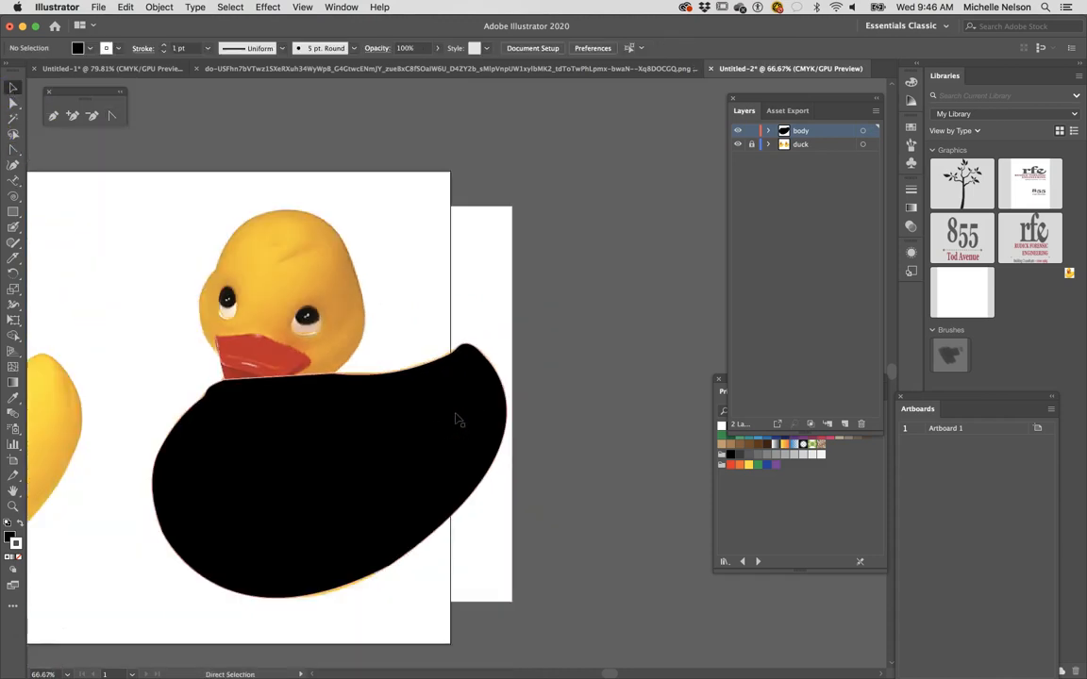
pyautogui.click(414, 420)
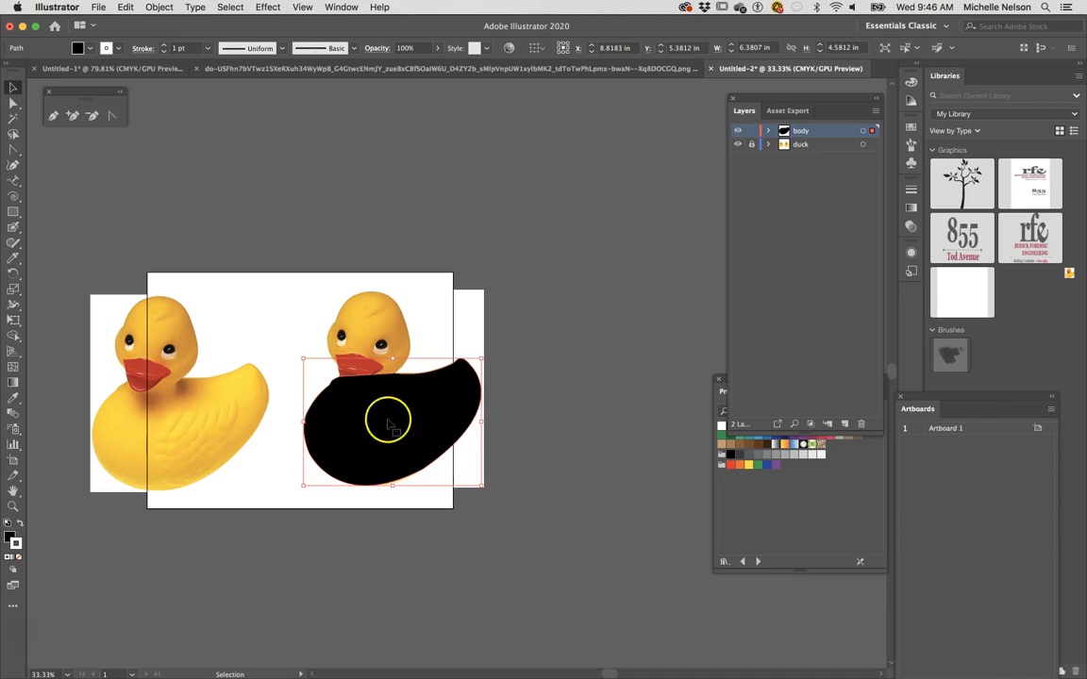
pyautogui.click(19, 558)
pyautogui.click(10, 540)
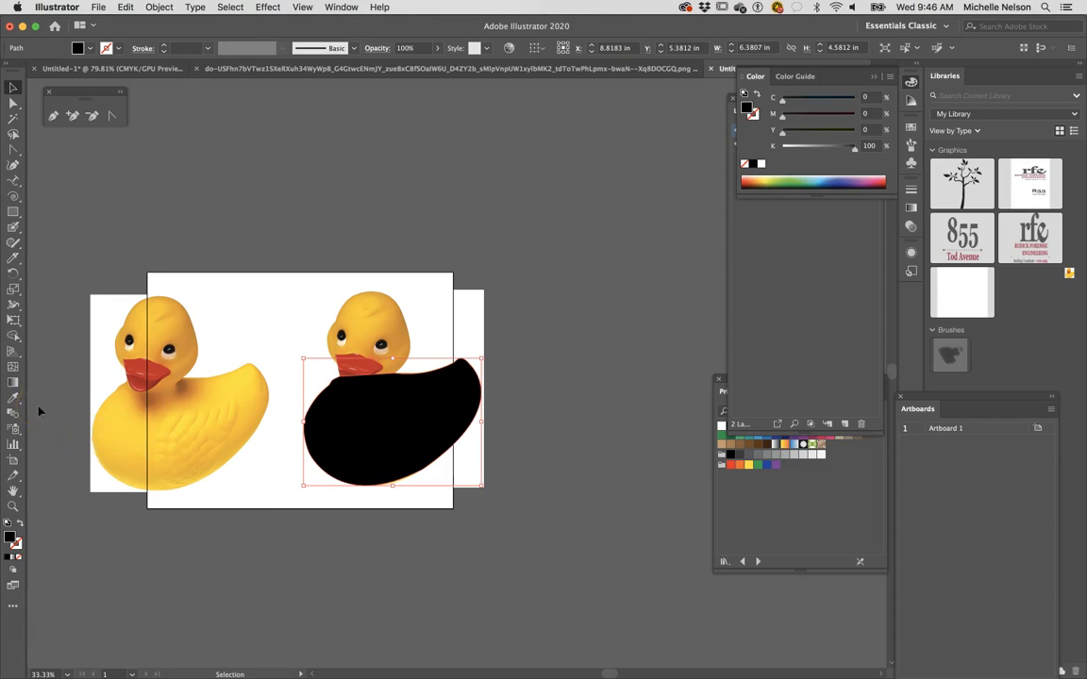
pyautogui.click(13, 402)
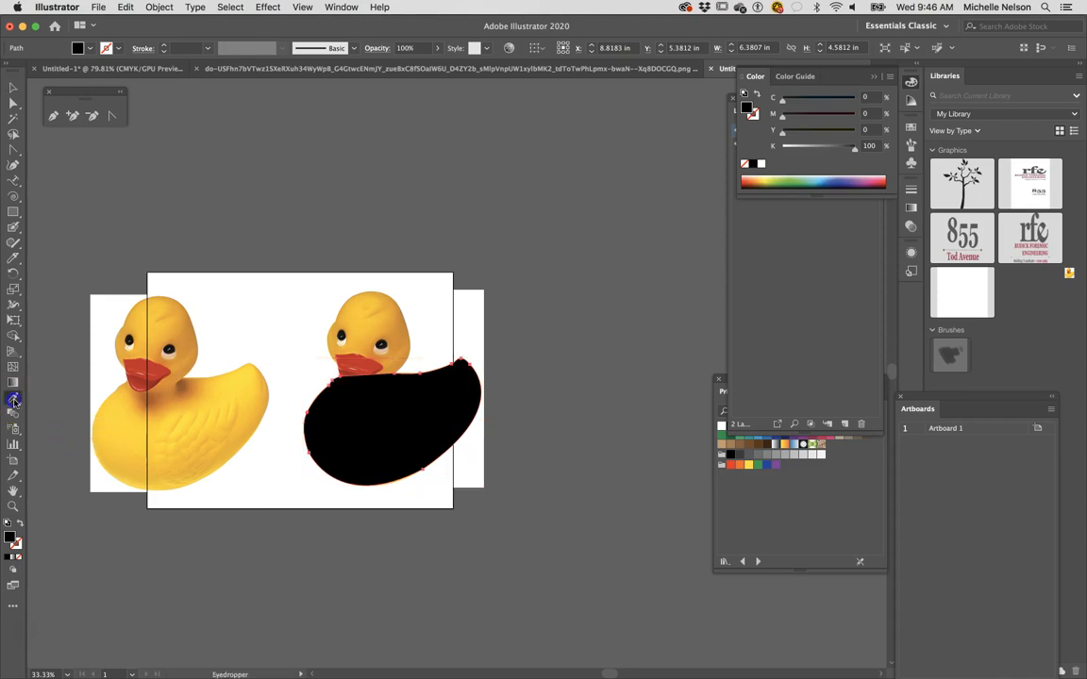
pyautogui.click(246, 383)
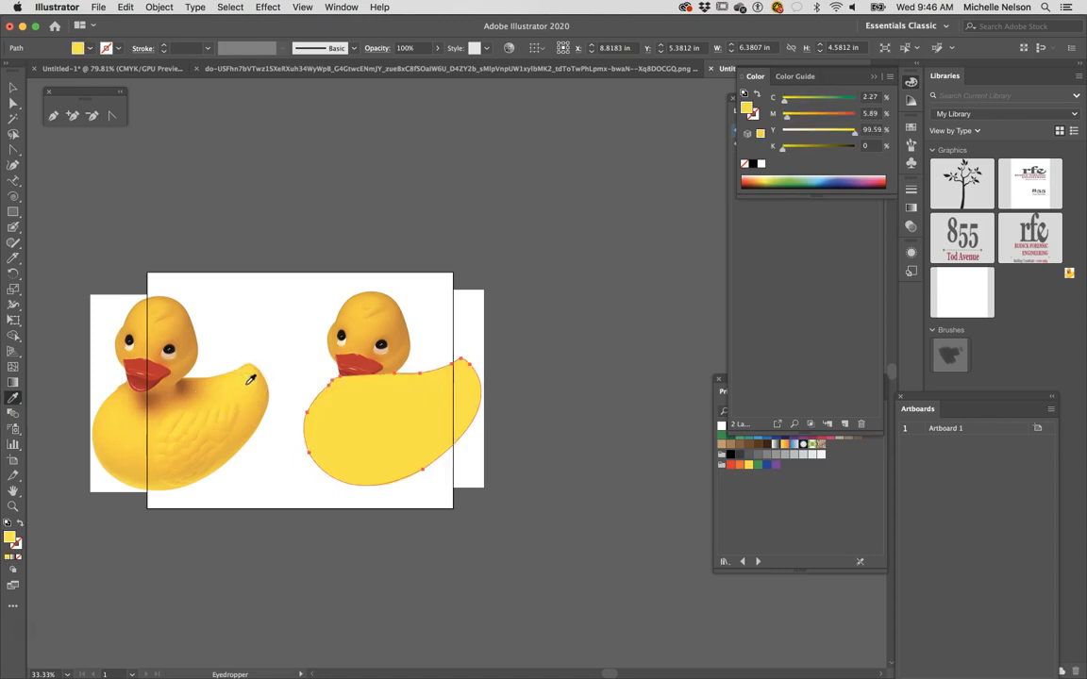
# Lock the body layer, add a new layer above it, and hide the body layer to uncover the duck image
pyautogui.click(788, 338)
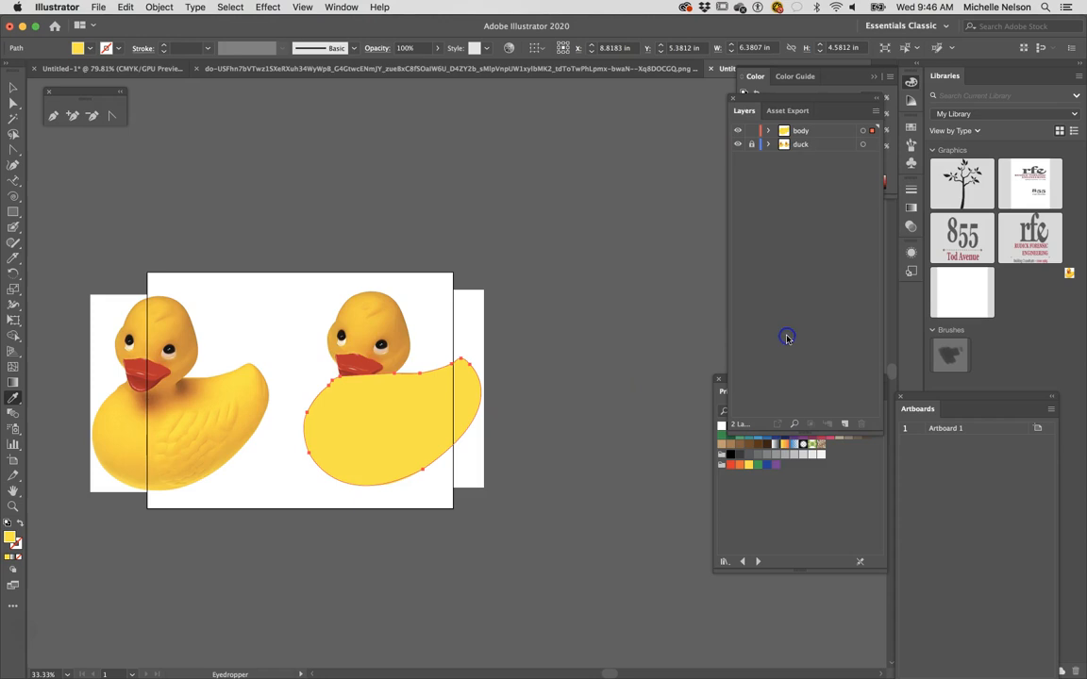
pyautogui.click(752, 130)
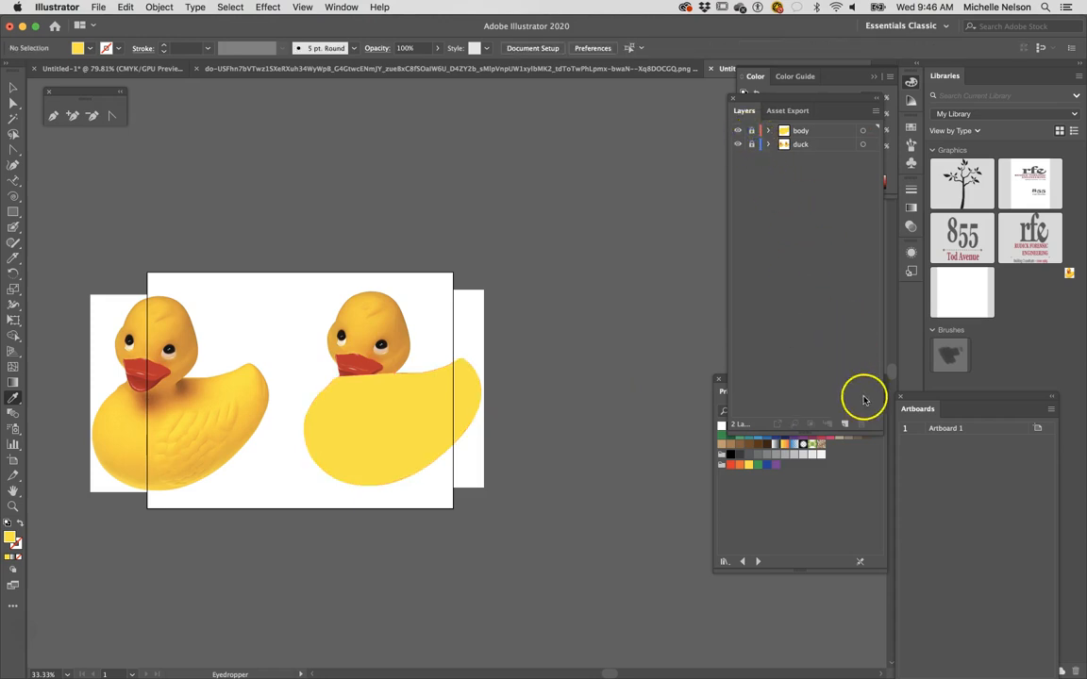
pyautogui.click(845, 423)
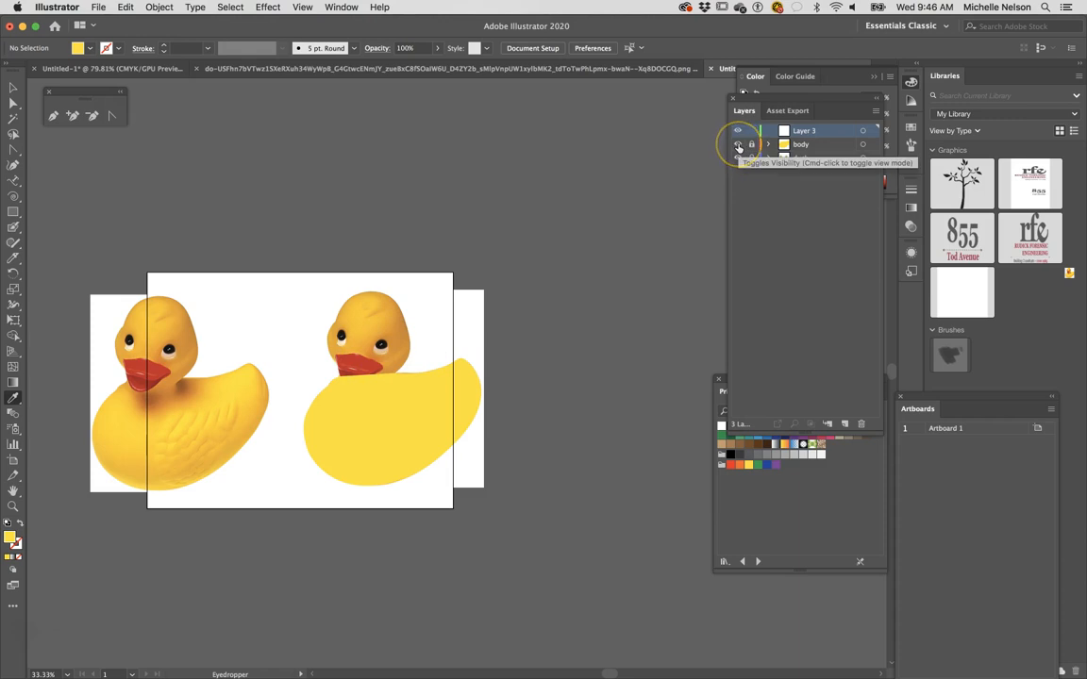
pyautogui.click(738, 145)
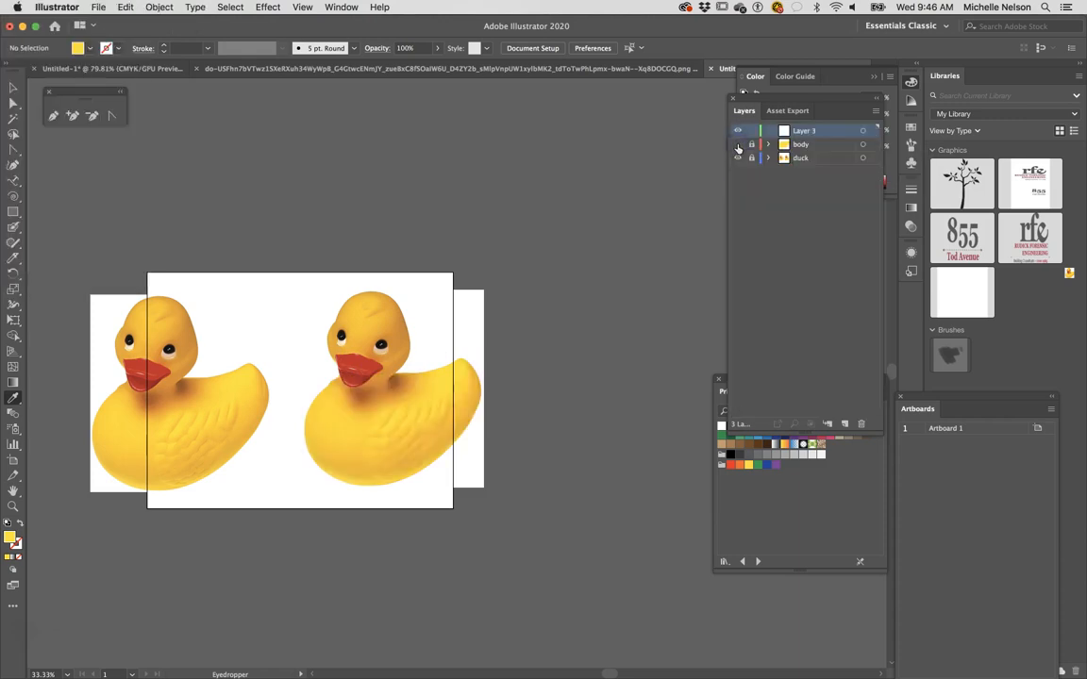
# Draw a closed straight-sided Pen path around the duck's head on the new layer, starting and ending beside the beak
pyautogui.press('super+equal')
pyautogui.press('super+equal')
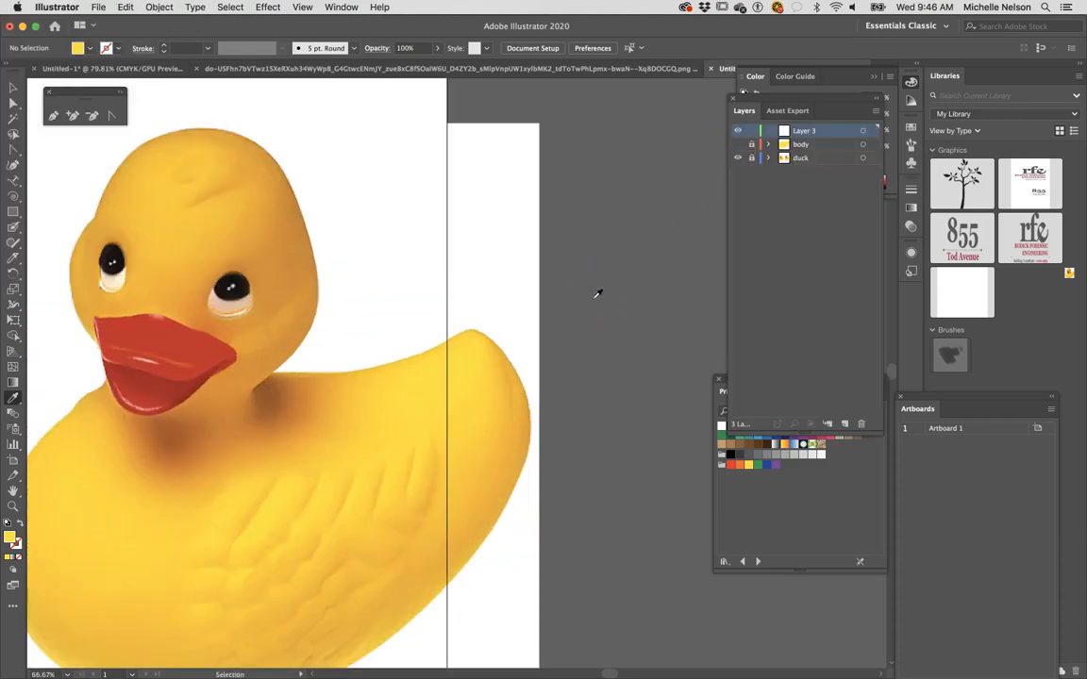
pyautogui.hscroll(-6, 461, 394)
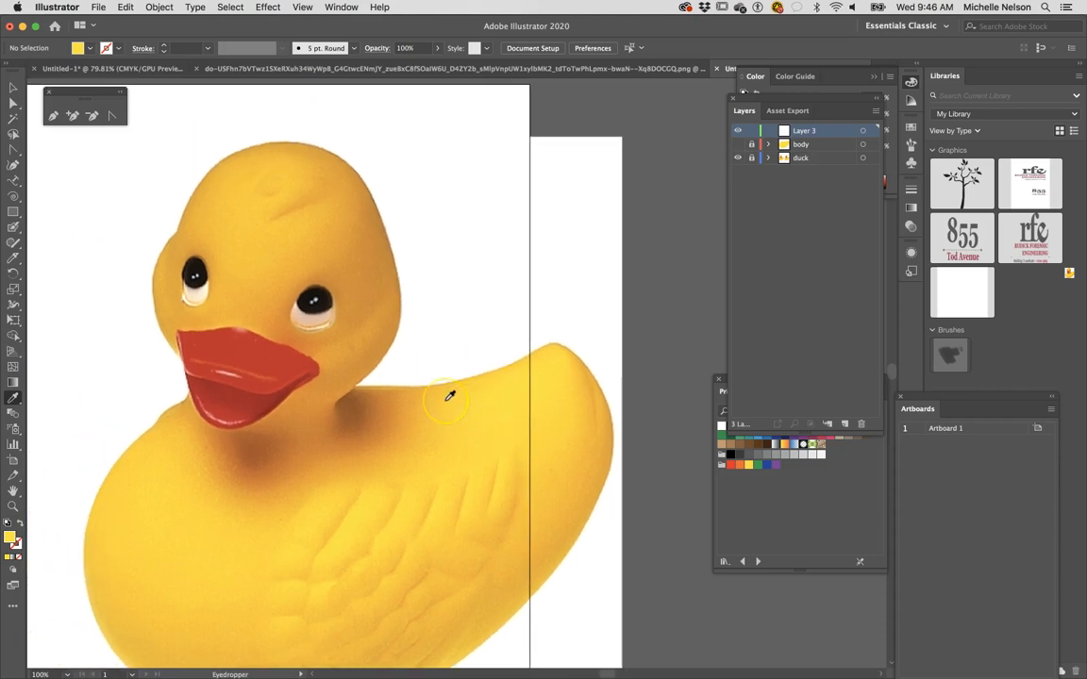
pyautogui.click(52, 117)
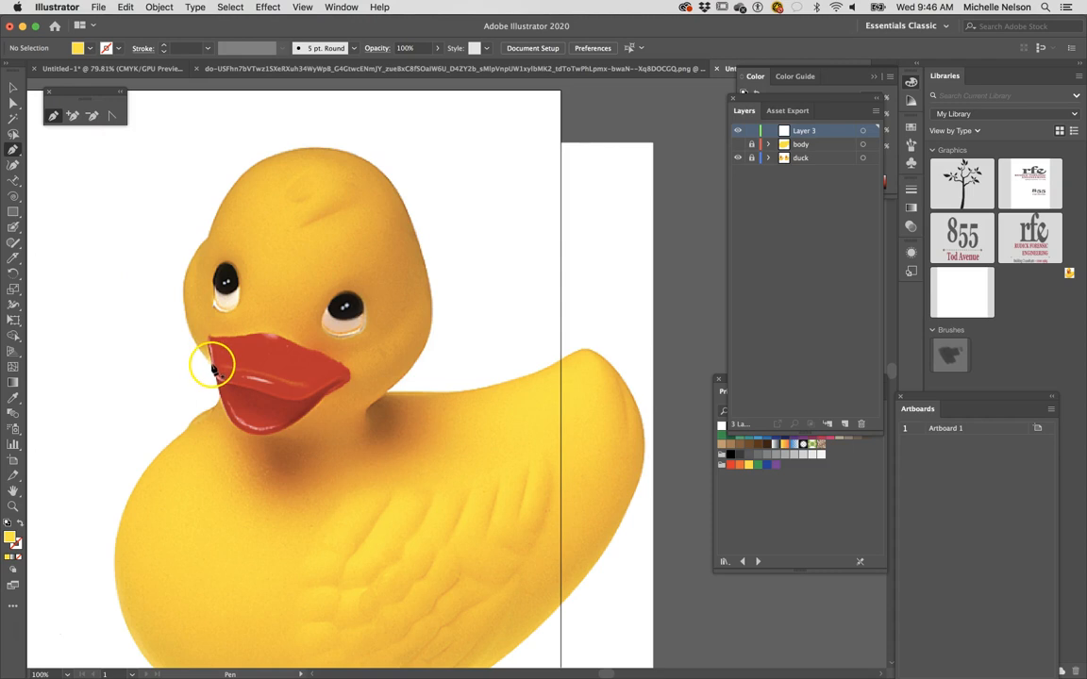
pyautogui.click(212, 366)
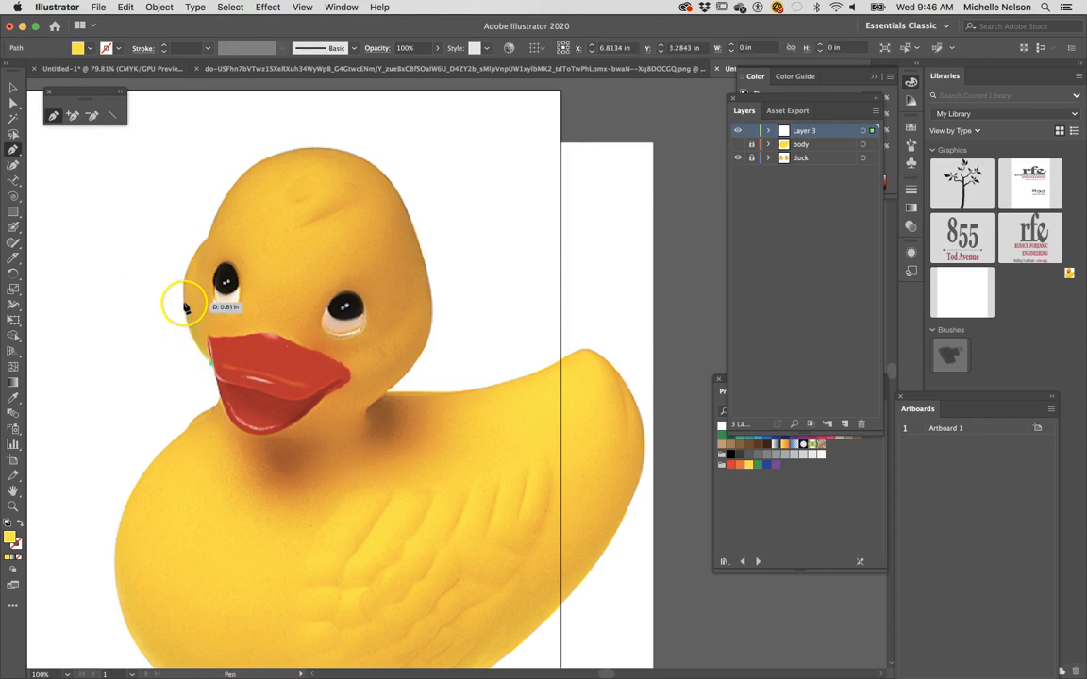
pyautogui.click(183, 304)
pyautogui.click(204, 242)
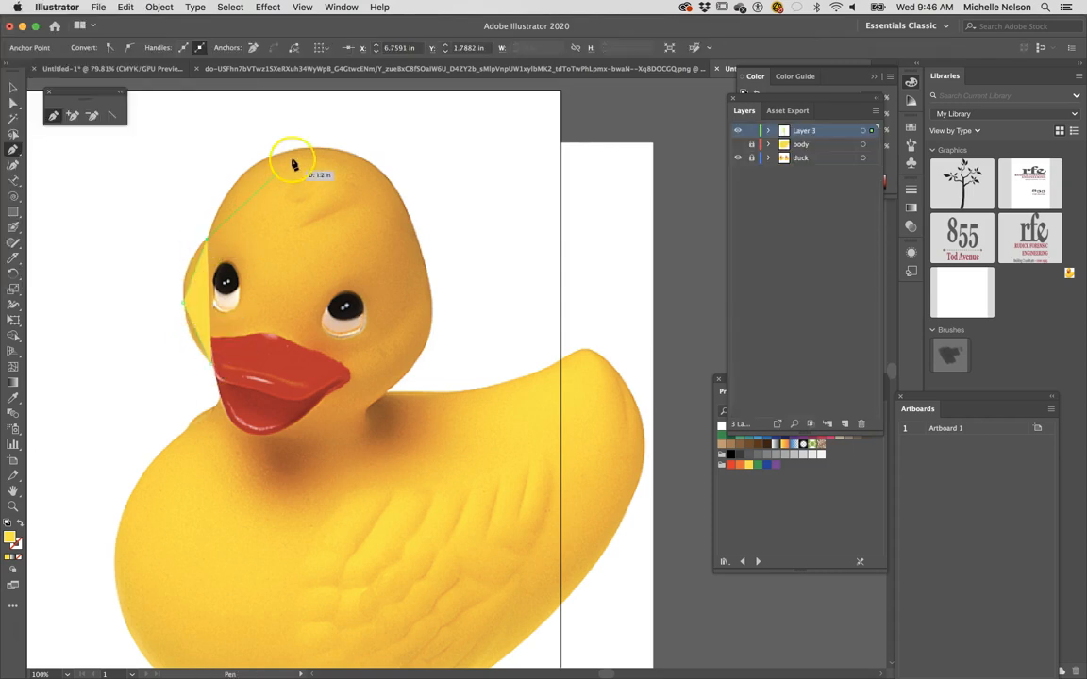
pyautogui.click(307, 148)
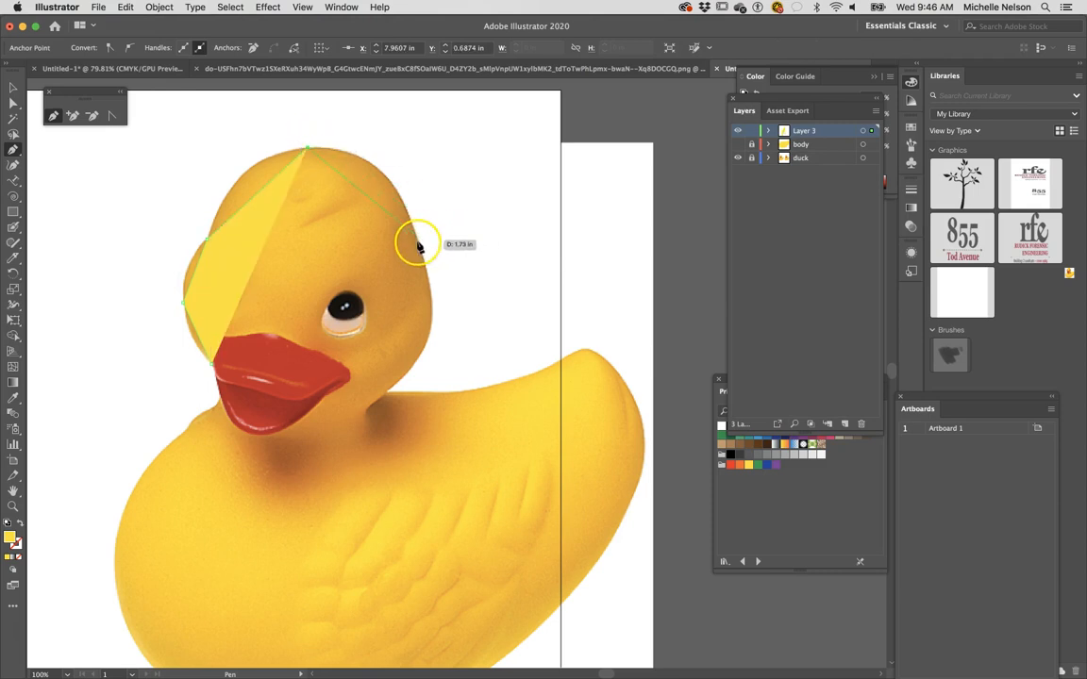
pyautogui.click(418, 247)
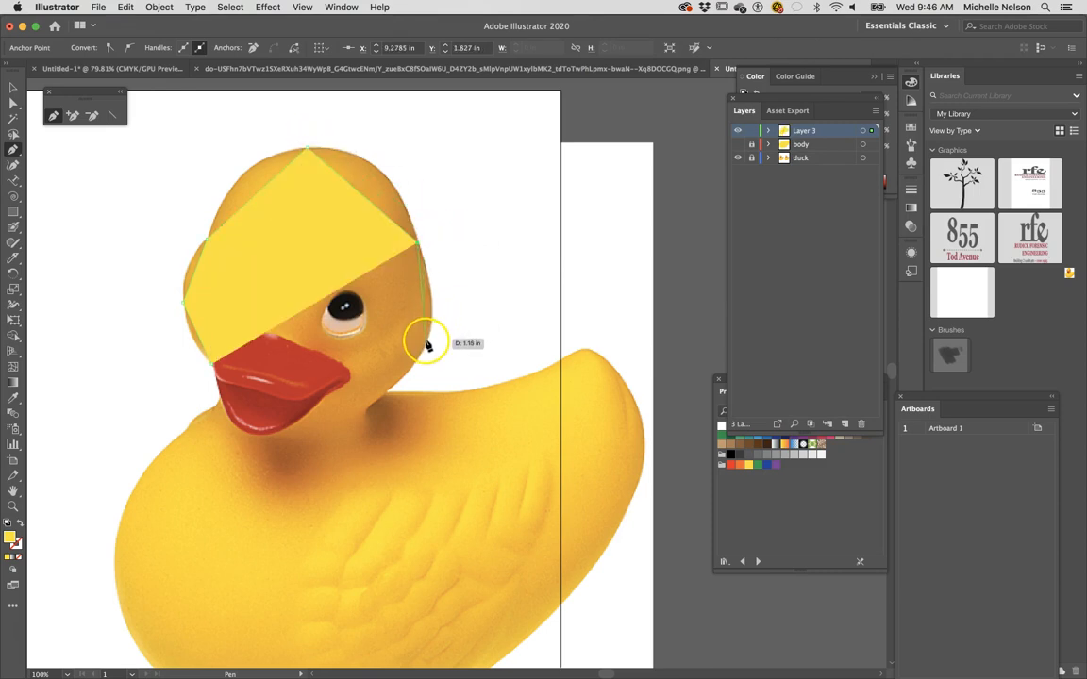
pyautogui.click(426, 339)
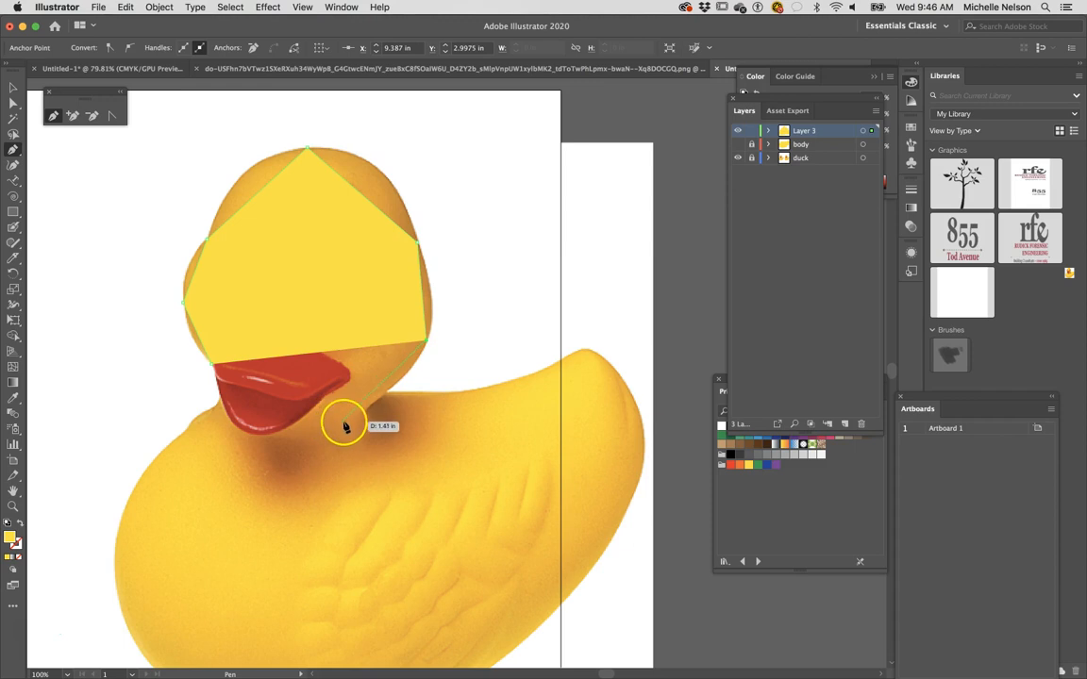
pyautogui.click(297, 417)
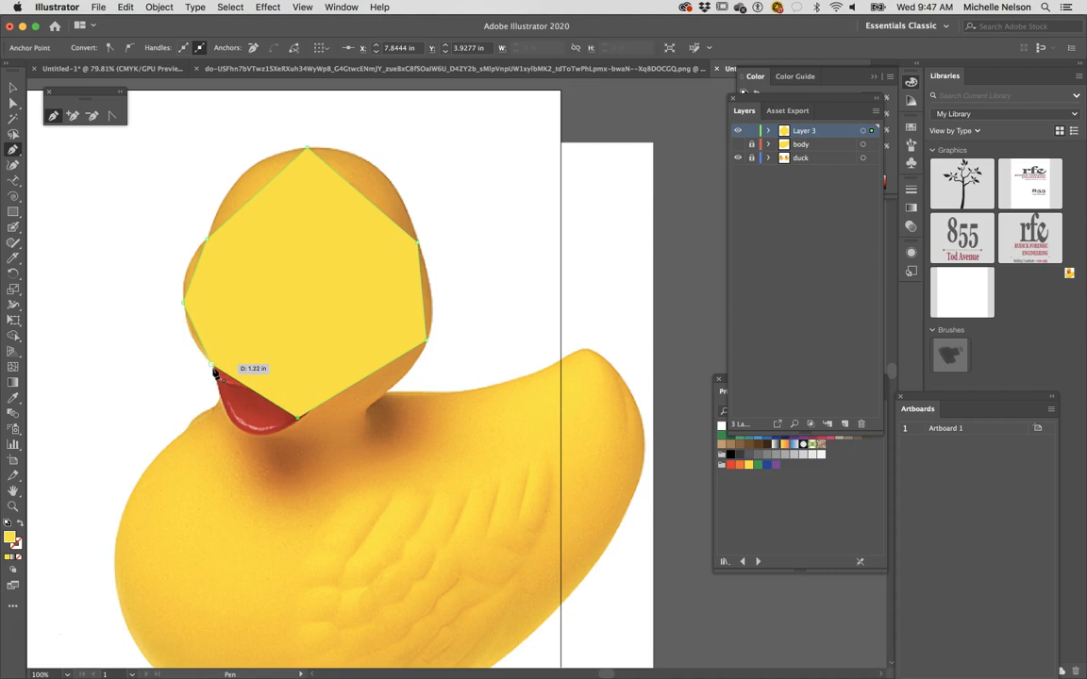
pyautogui.click(214, 366)
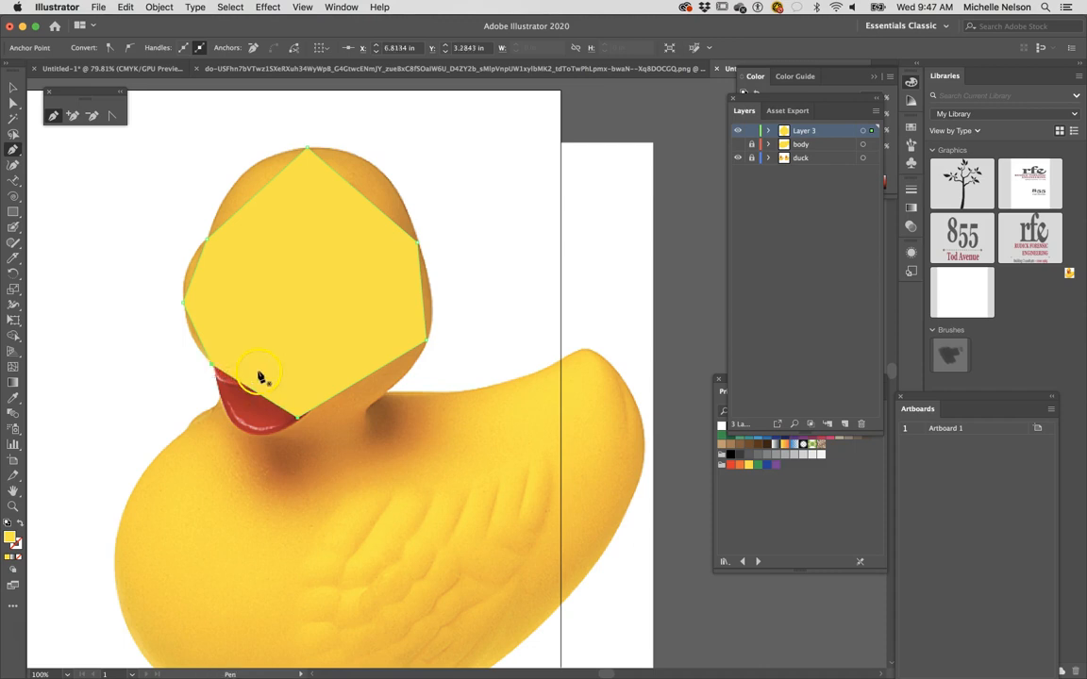
# Curve the head path over the crown by pulling handles from its top anchor point with the Anchor Point tool
pyautogui.click(113, 117)
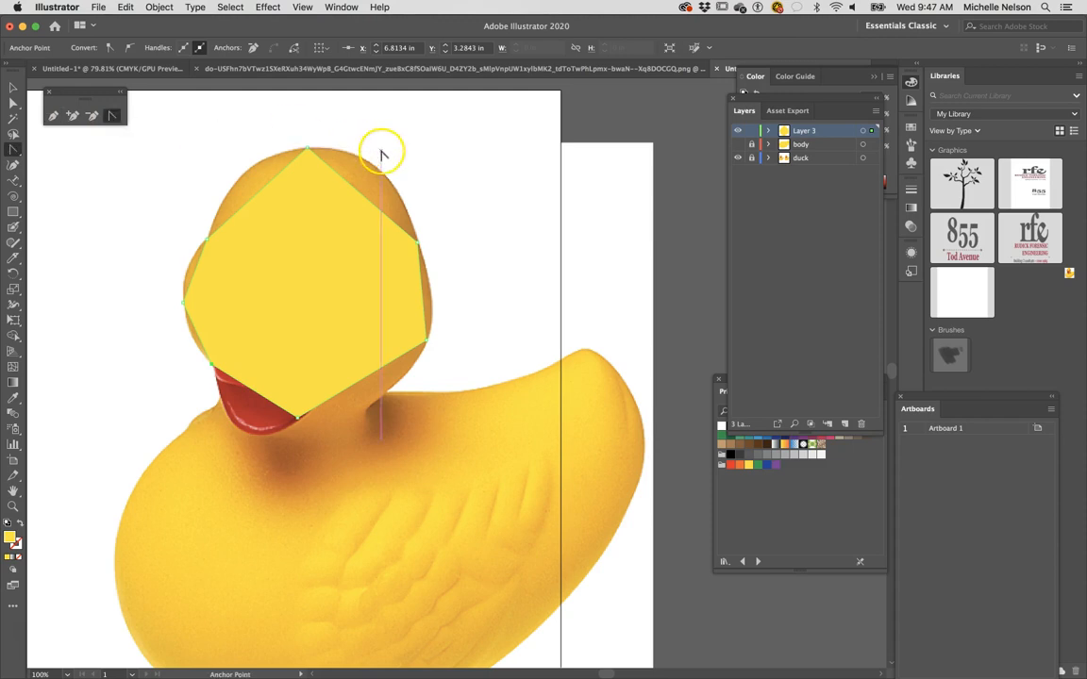
pyautogui.moveTo(307, 149); pyautogui.dragTo(401, 140)
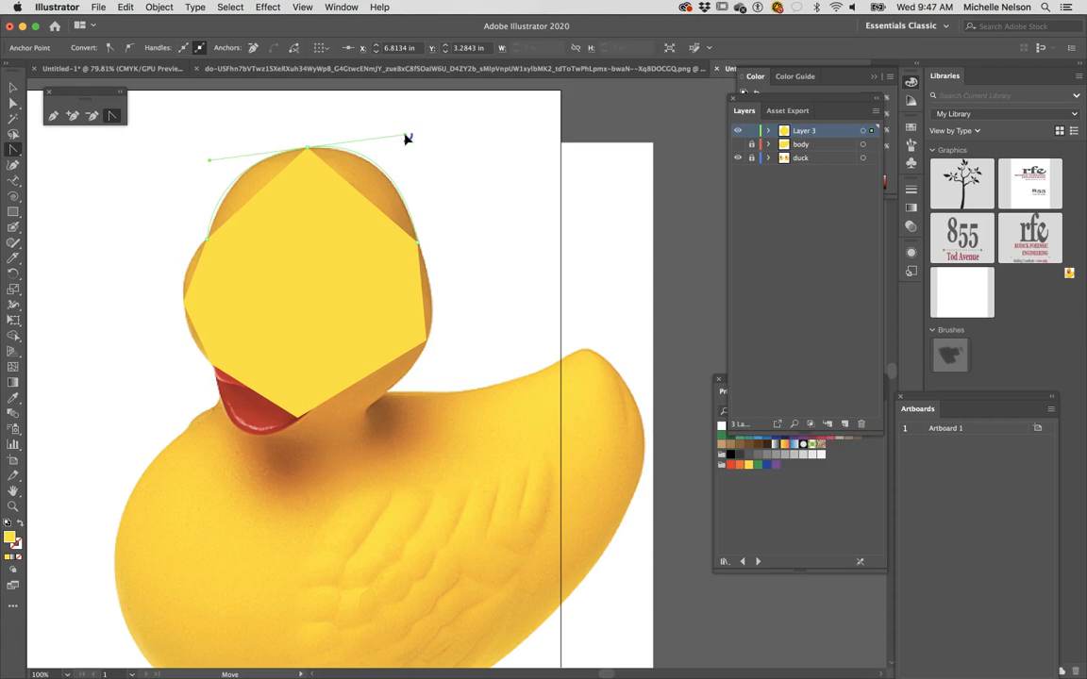
pyautogui.moveTo(406, 137); pyautogui.dragTo(405, 138)
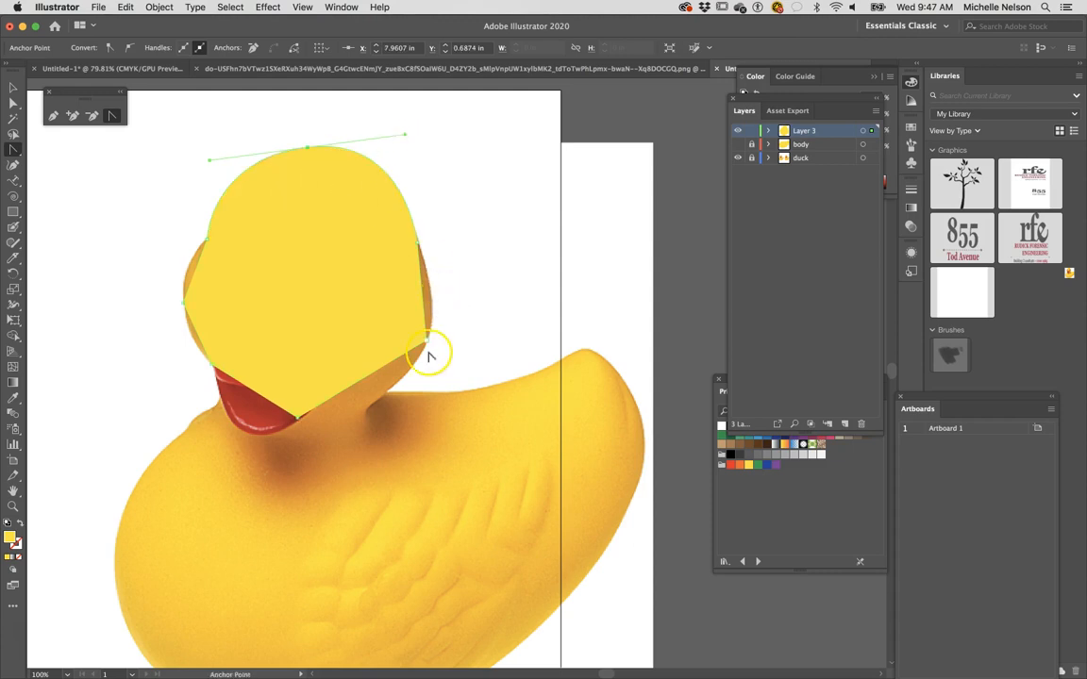
# Curve the head path around the back of the head, under the chin, and along the cheek beside the beak to match the image
pyautogui.moveTo(427, 342); pyautogui.dragTo(415, 376)
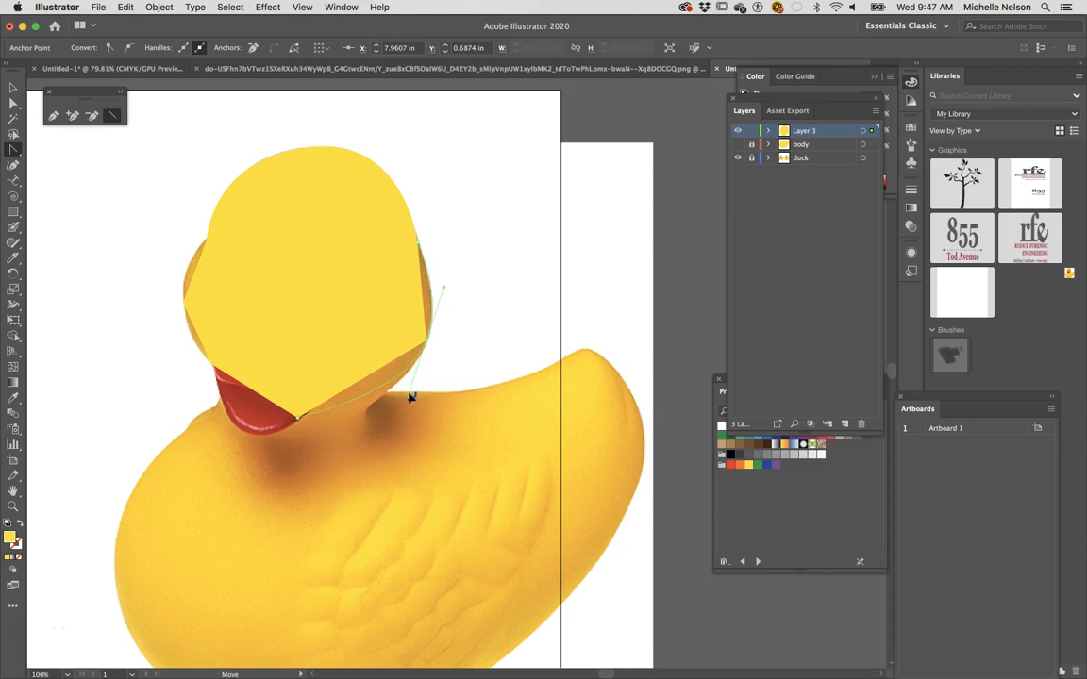
pyautogui.moveTo(412, 397); pyautogui.dragTo(408, 394)
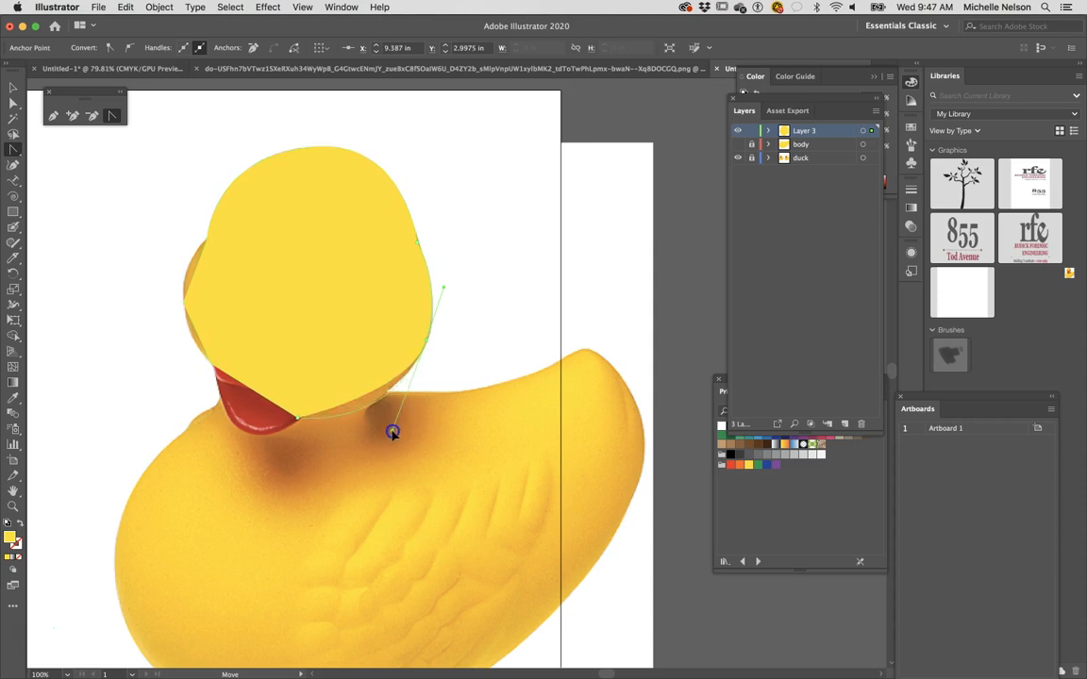
pyautogui.moveTo(392, 432); pyautogui.dragTo(392, 434)
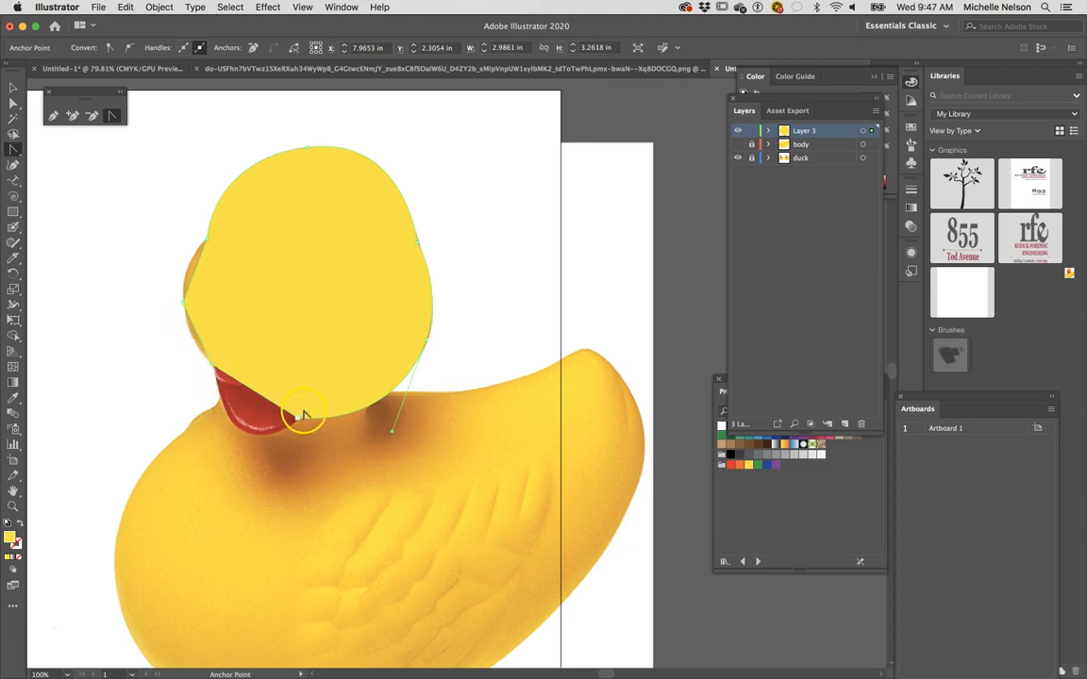
pyautogui.moveTo(188, 318); pyautogui.dragTo(180, 252)
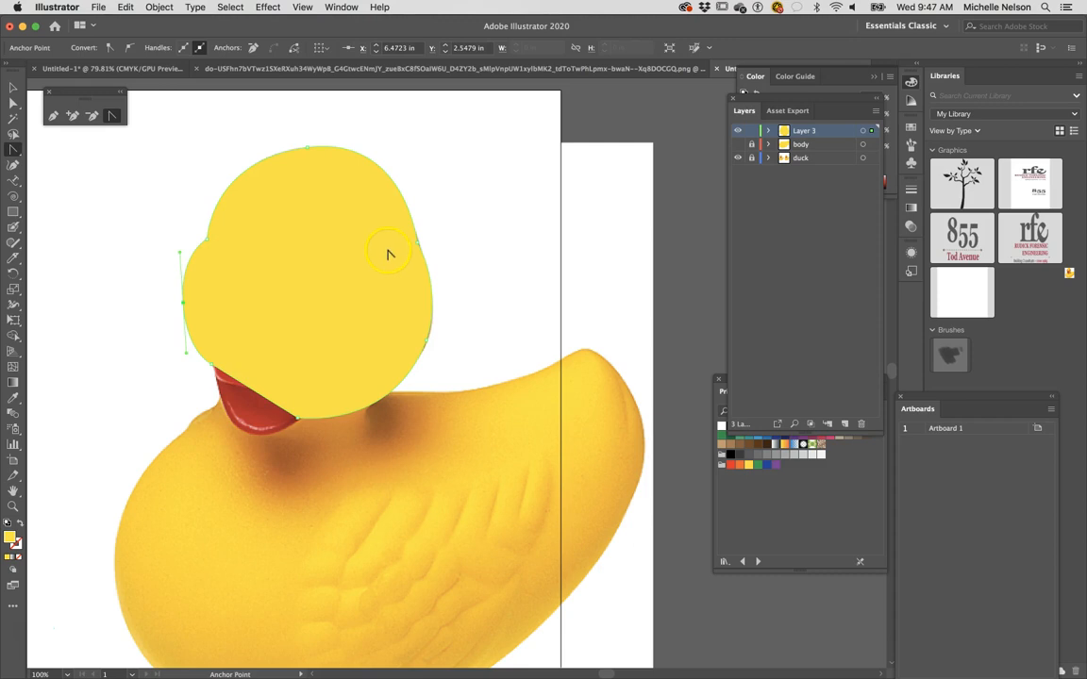
pyautogui.click(15, 104)
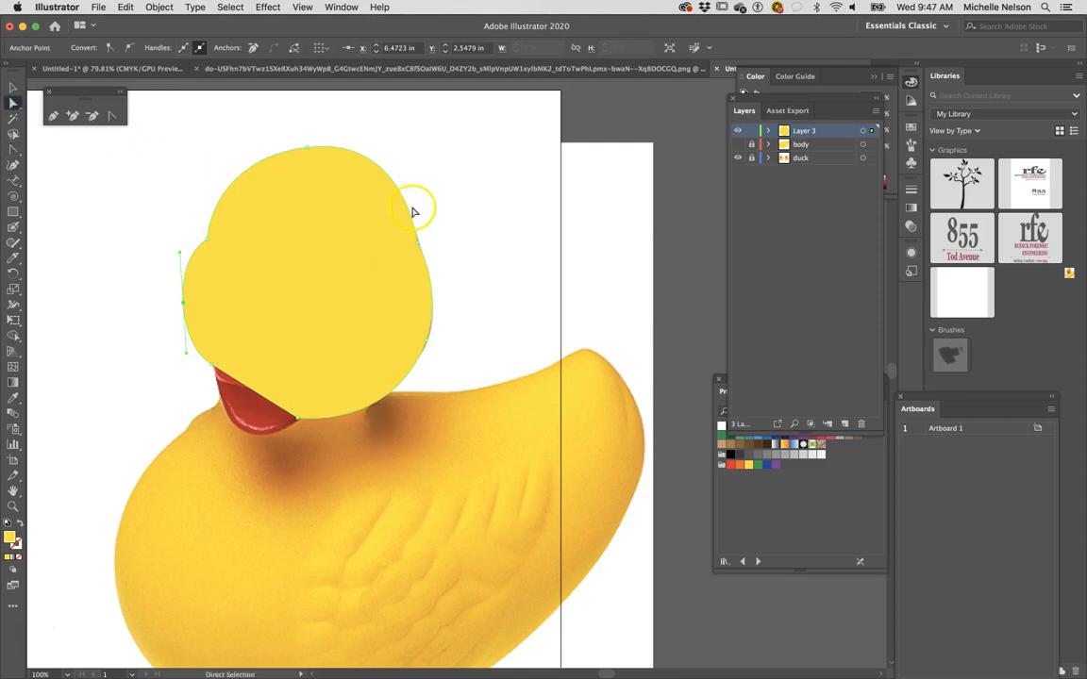
# Adjust the anchor point at the back of the head path to fit the duck image, and deselect the path
pyautogui.click(418, 244)
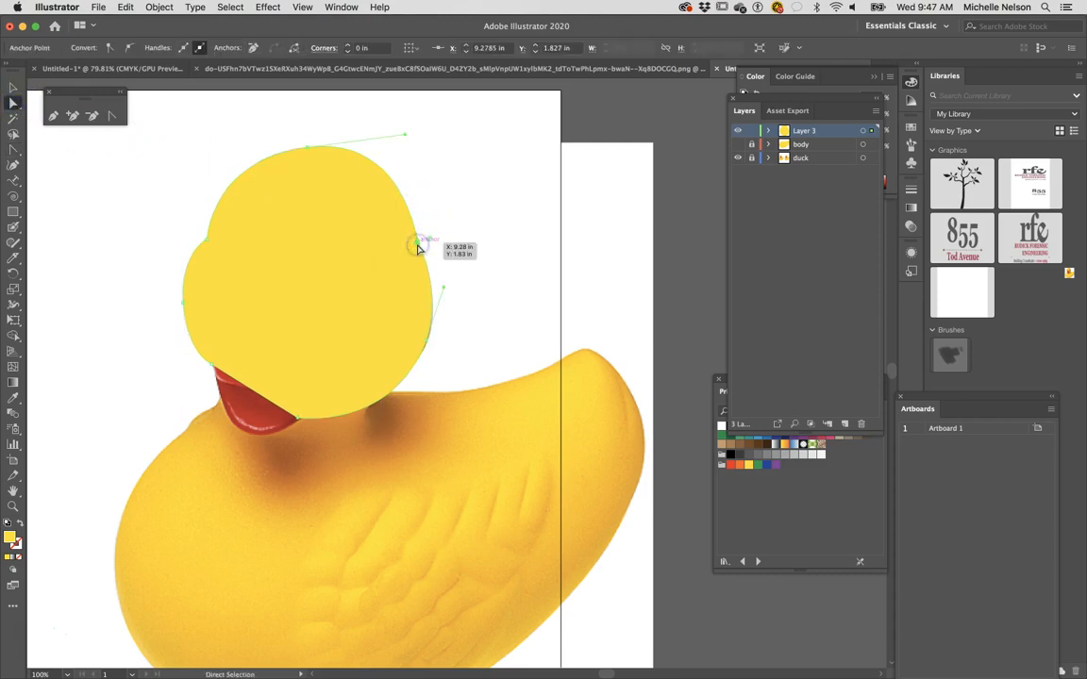
pyautogui.click(412, 247)
pyautogui.moveTo(417, 242); pyautogui.dragTo(412, 245)
pyautogui.click(453, 238)
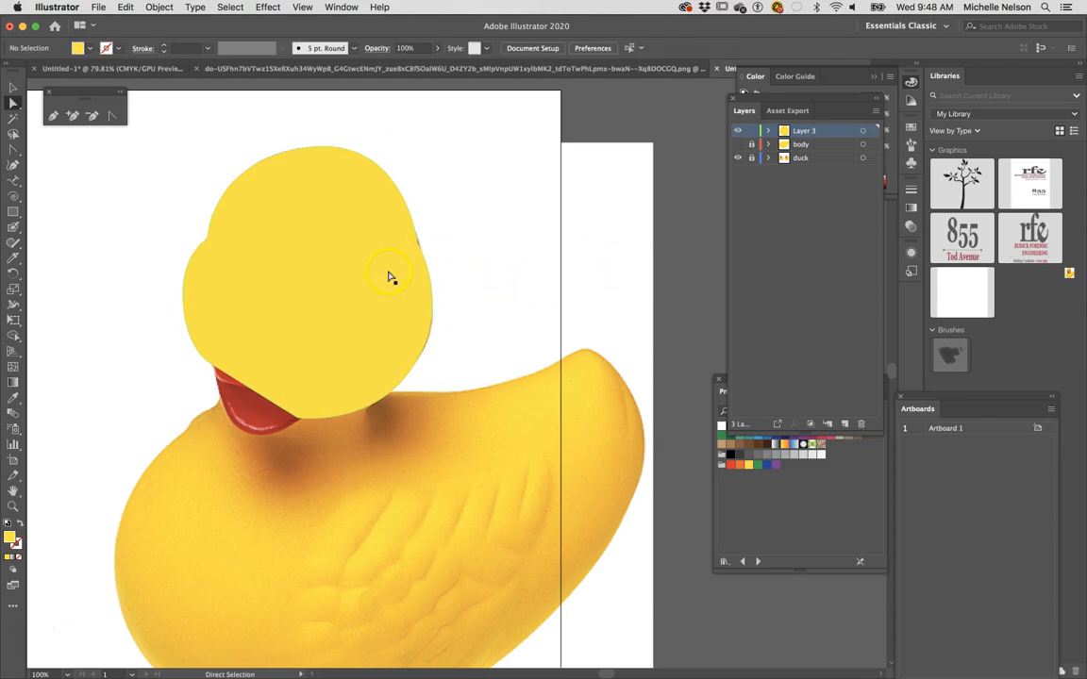
# Rename Layer 3 as head, lock and hide it, and add a new layer above it
pyautogui.click(350, 247)
pyautogui.doubleClick(829, 133)
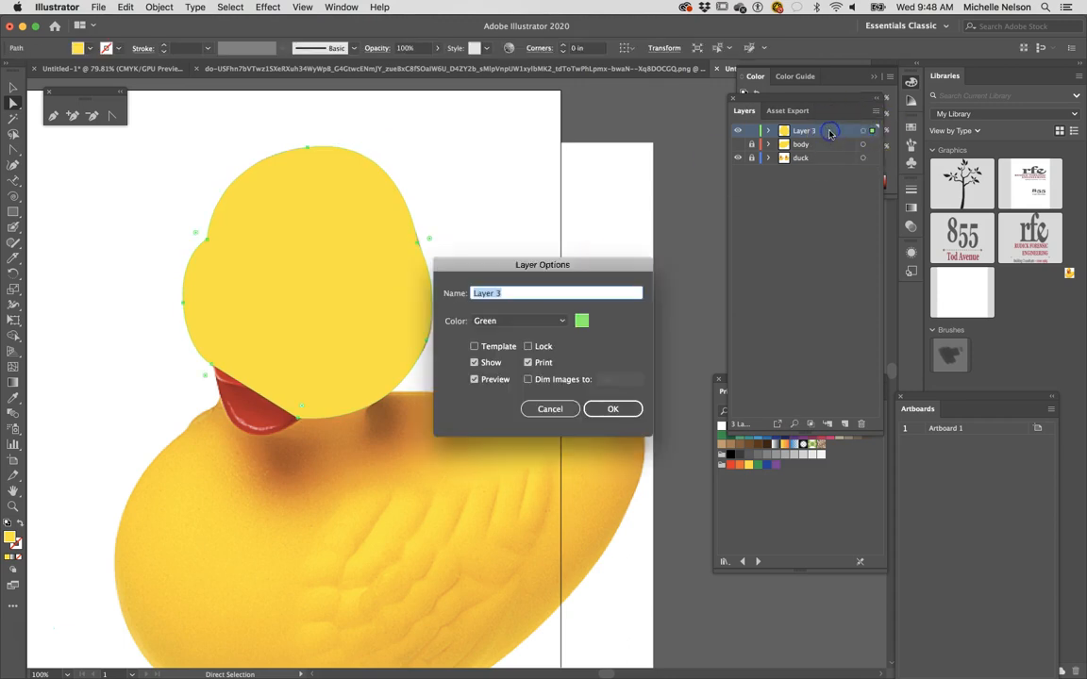
pyautogui.press('Return')
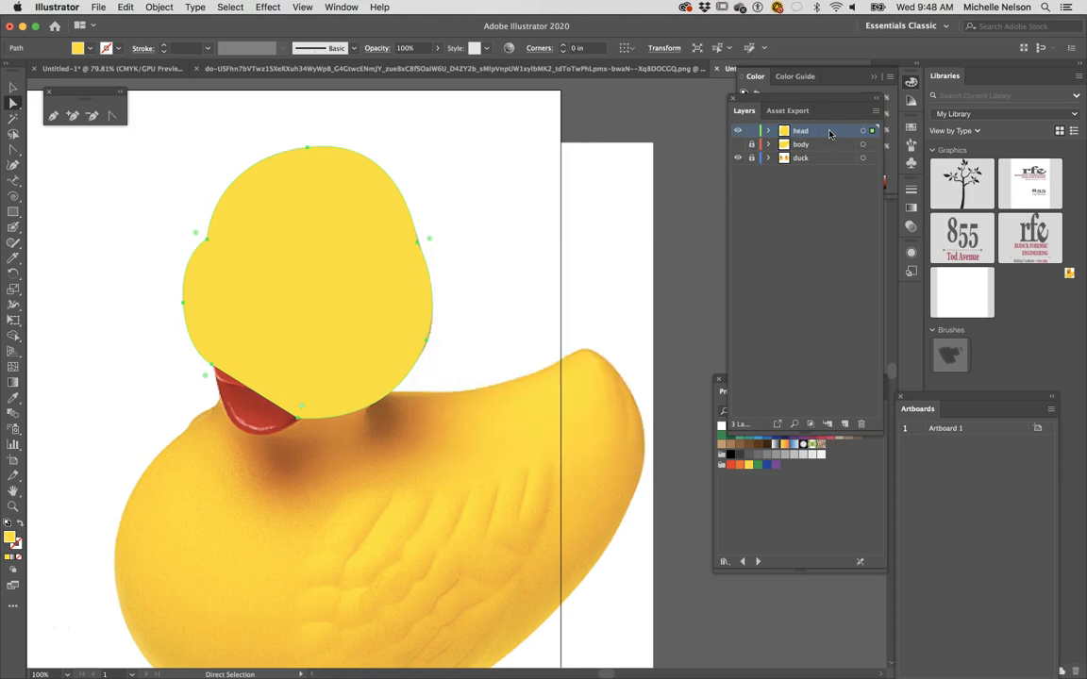
pyautogui.click(738, 131)
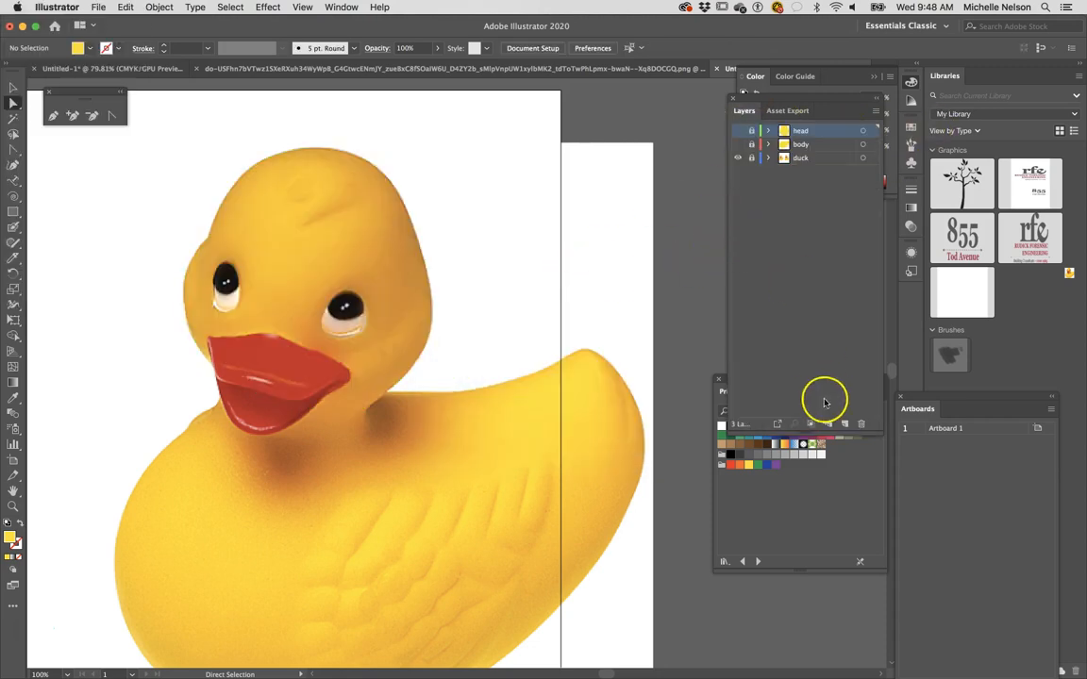
pyautogui.click(843, 424)
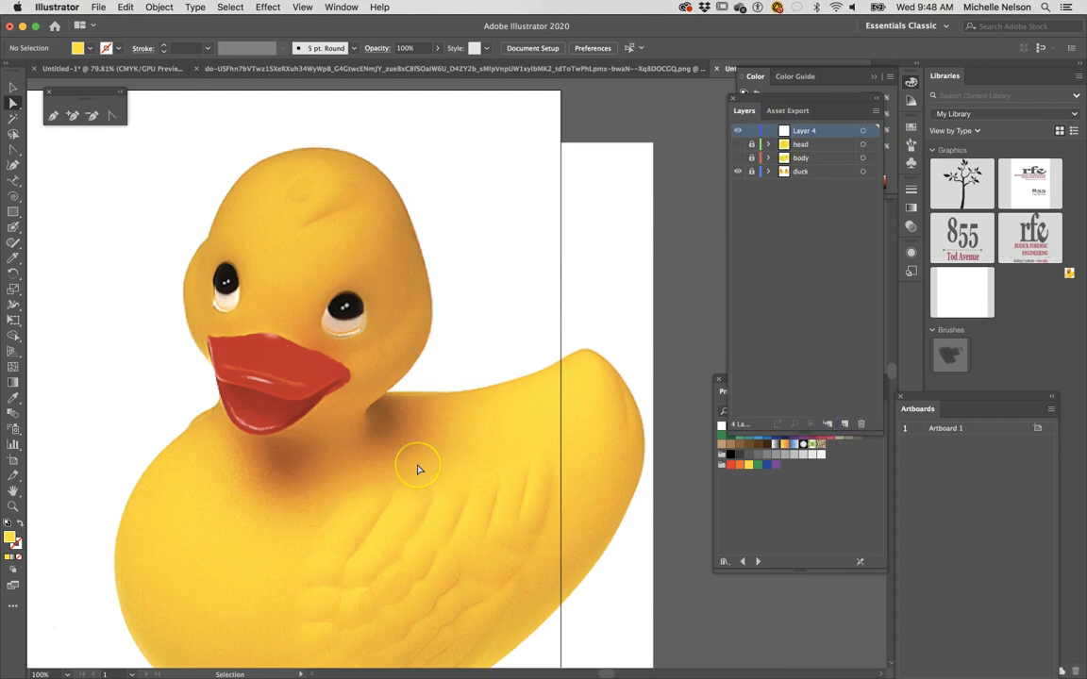
# Draw a closed straight-sided Pen path over the duck's beak on the new layer, following the lower beak and keeping inside the upper beak's top edge
pyautogui.press('super+equal')
pyautogui.press('super+equal')
pyautogui.hscroll(-6, 360, 500)
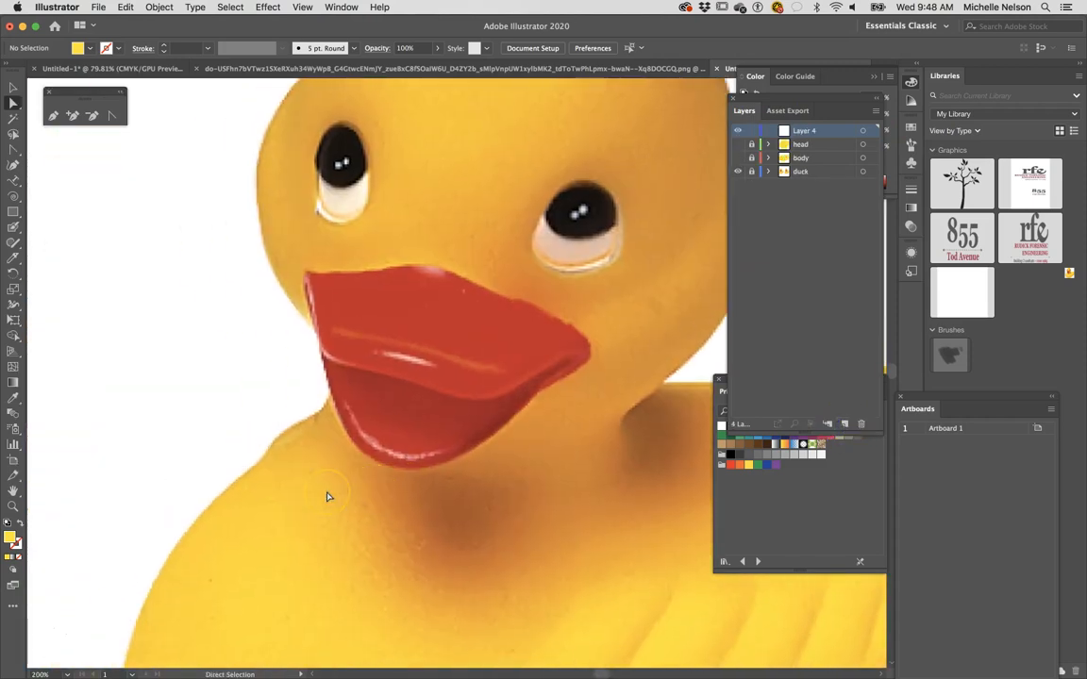
pyautogui.press('super+equal')
pyautogui.press('super+equal')
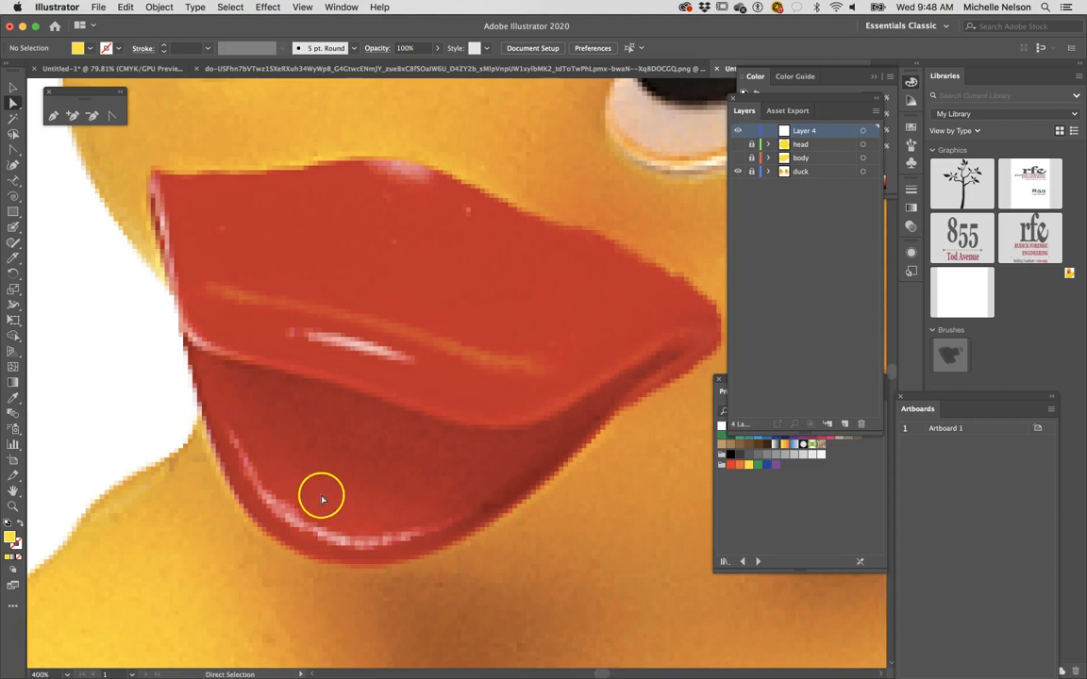
pyautogui.scroll(-2, 323, 485)
pyautogui.press('super+minus')
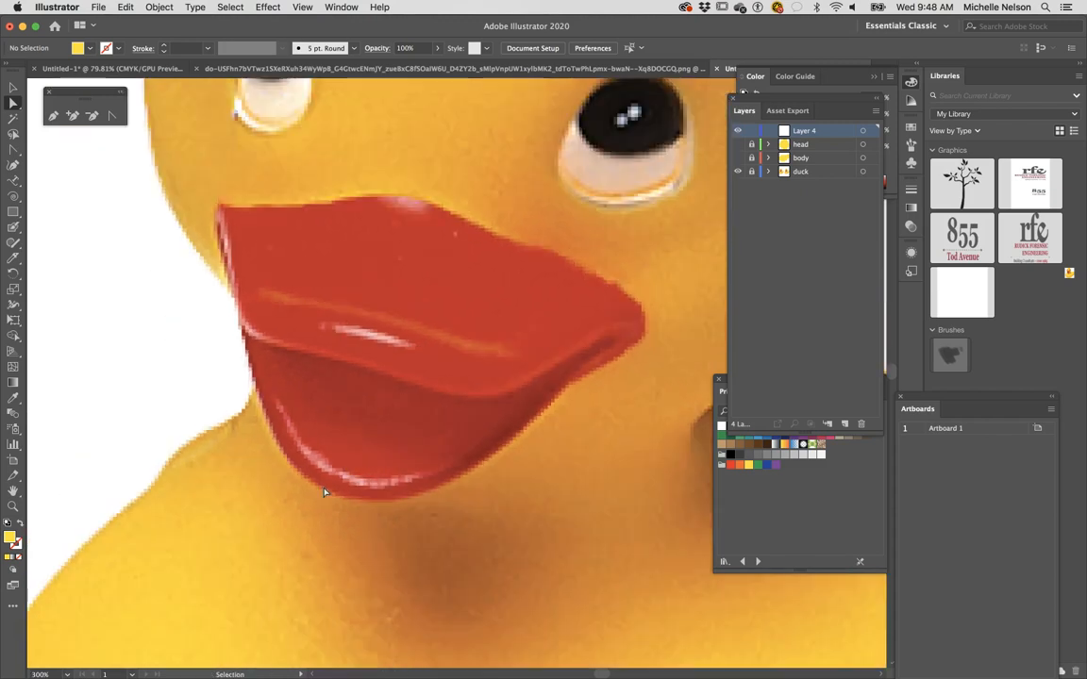
pyautogui.click(52, 115)
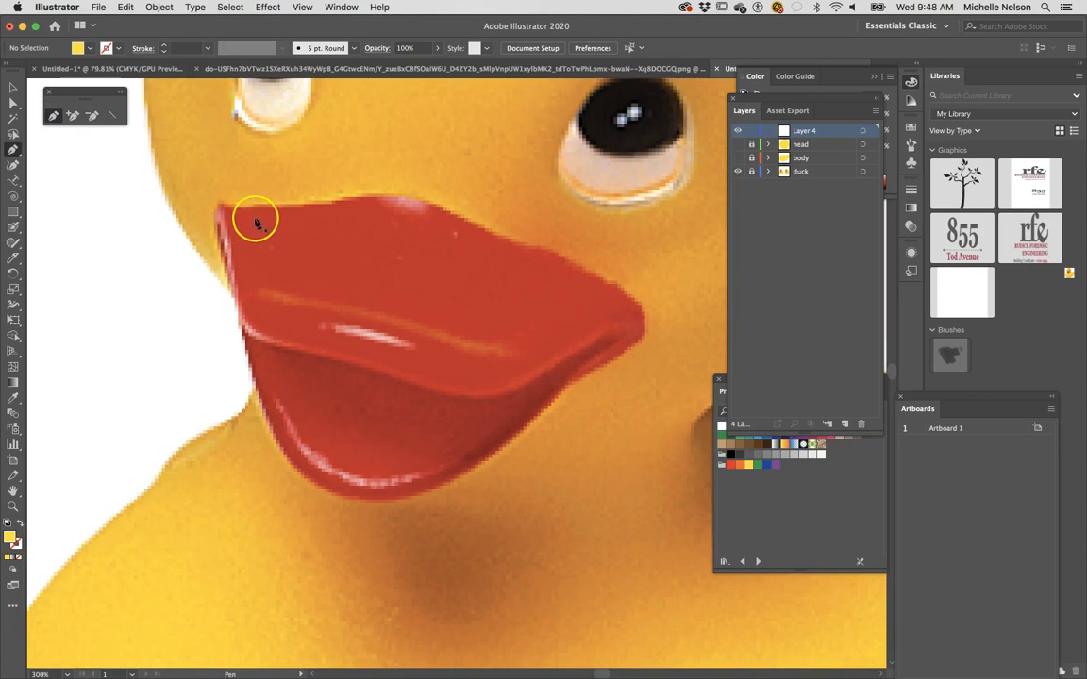
pyautogui.click(216, 227)
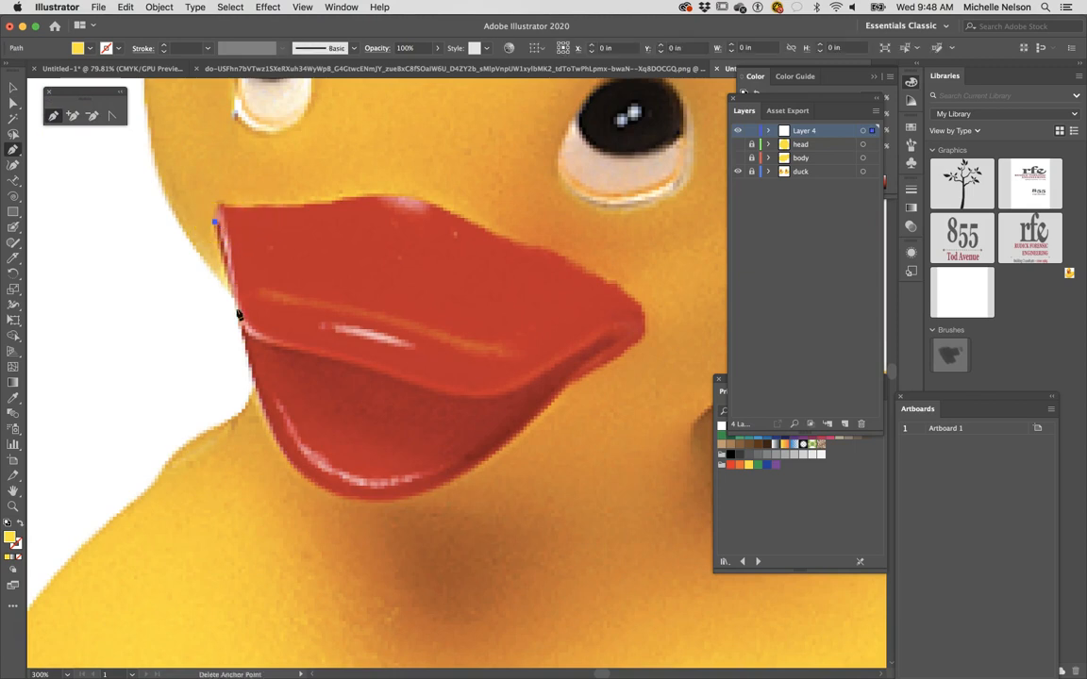
pyautogui.click(329, 493)
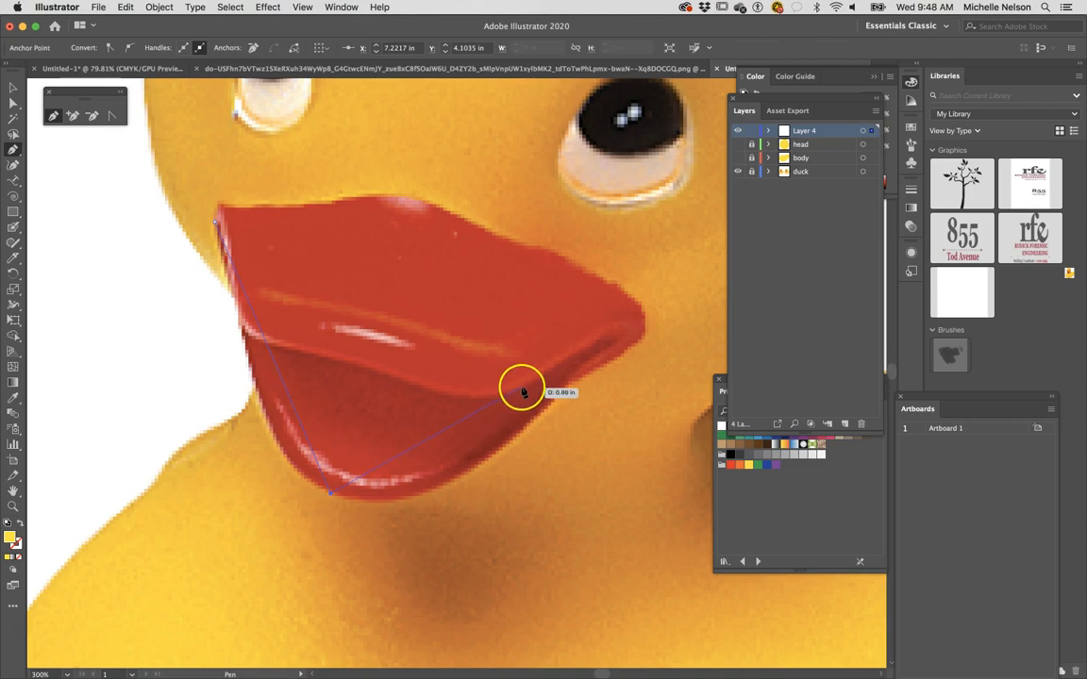
pyautogui.click(568, 389)
pyautogui.click(611, 359)
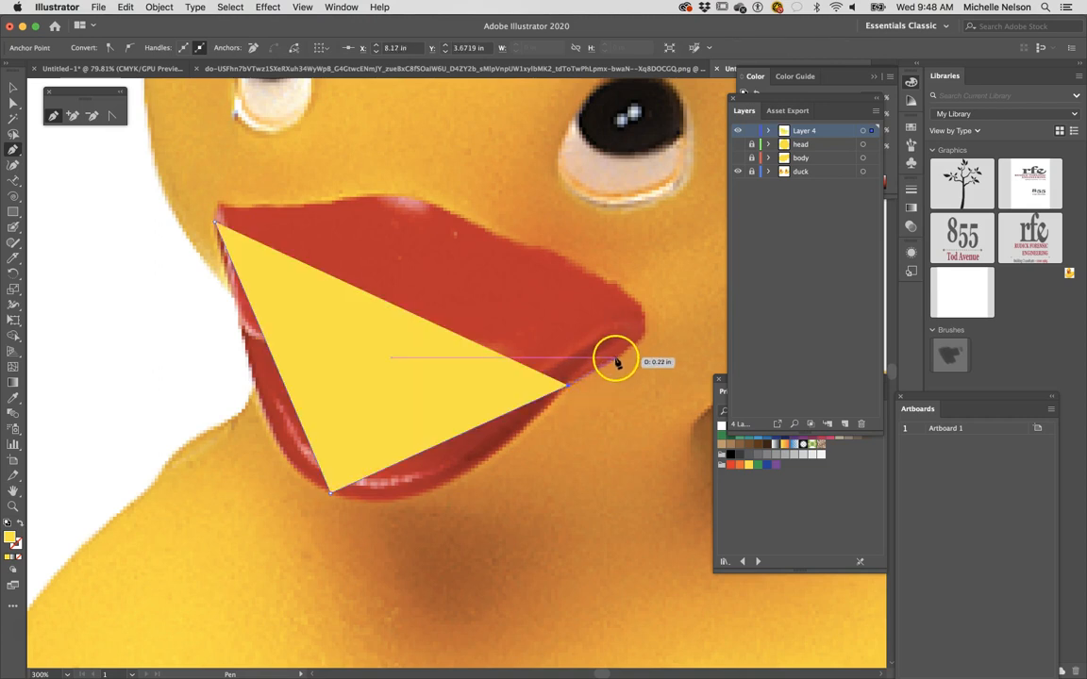
pyautogui.click(638, 337)
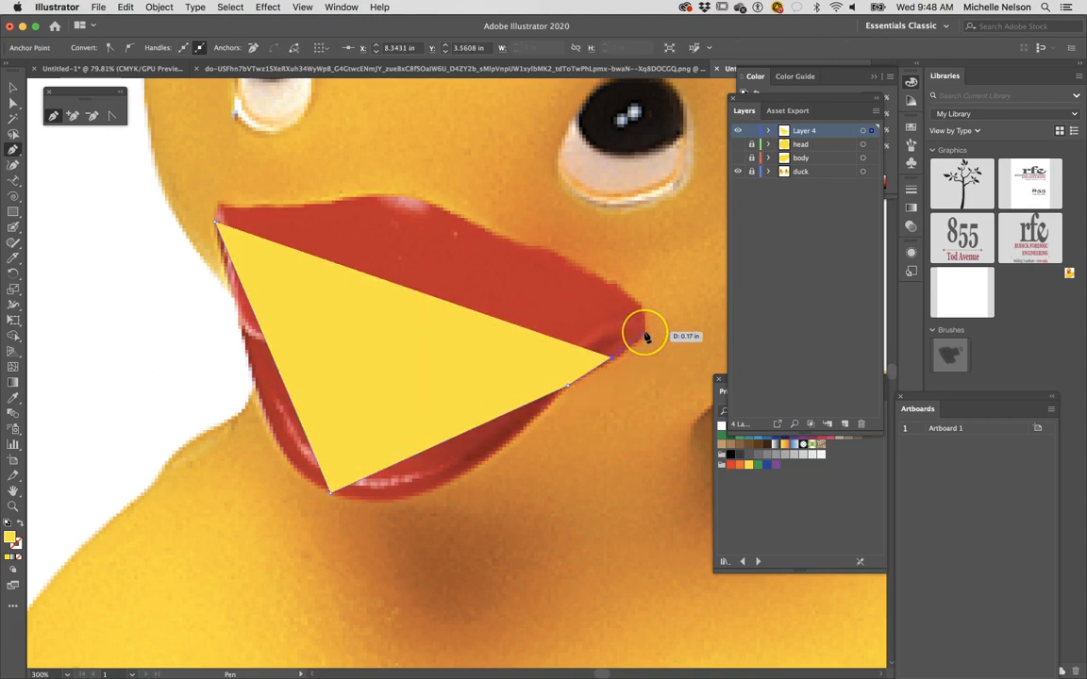
pyautogui.moveTo(647, 338); pyautogui.dragTo(646, 320)
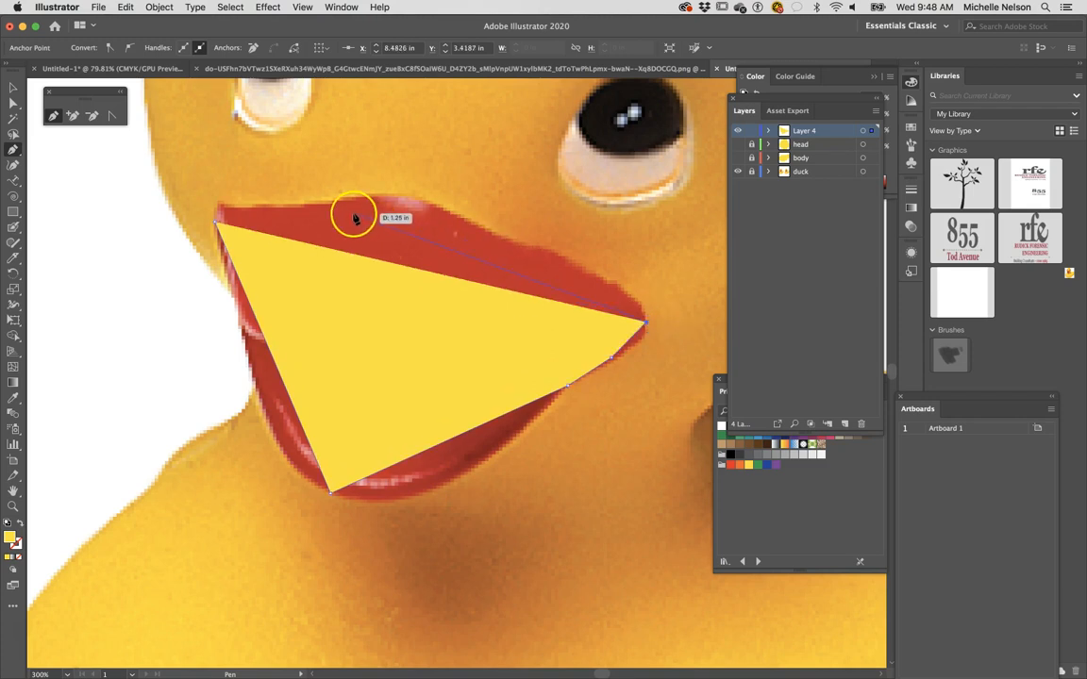
pyautogui.moveTo(350, 217); pyautogui.dragTo(236, 210)
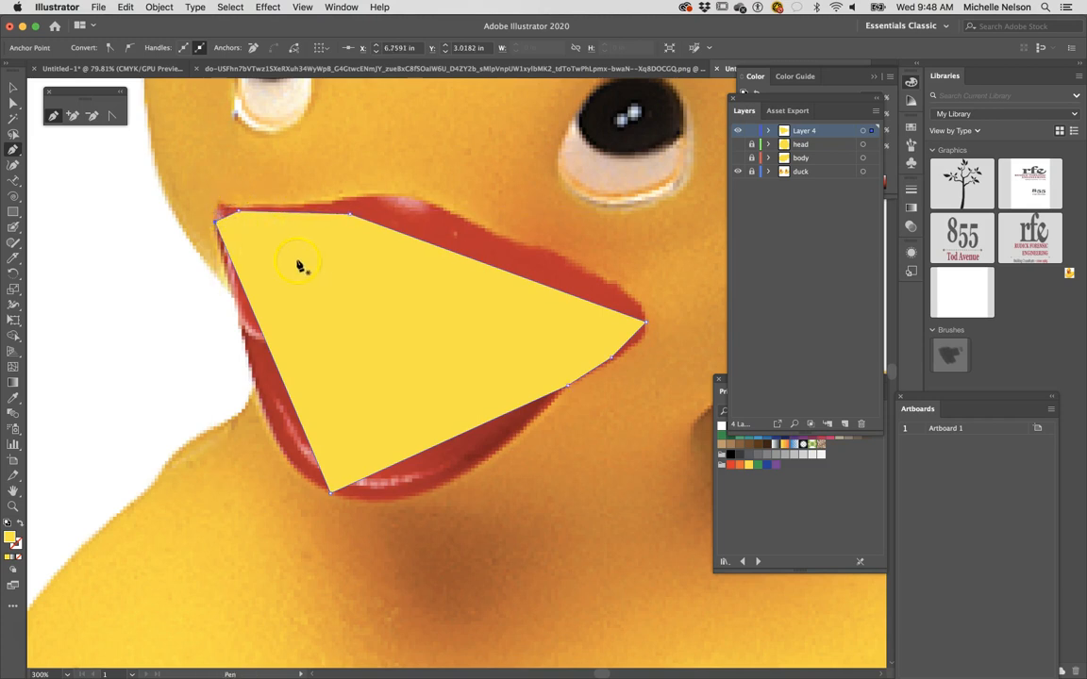
# Curve the beak path around the bottom of the lower beak and near the corner of the mouth with the Anchor Point tool
pyautogui.click(112, 116)
pyautogui.moveTo(330, 492); pyautogui.dragTo(426, 547)
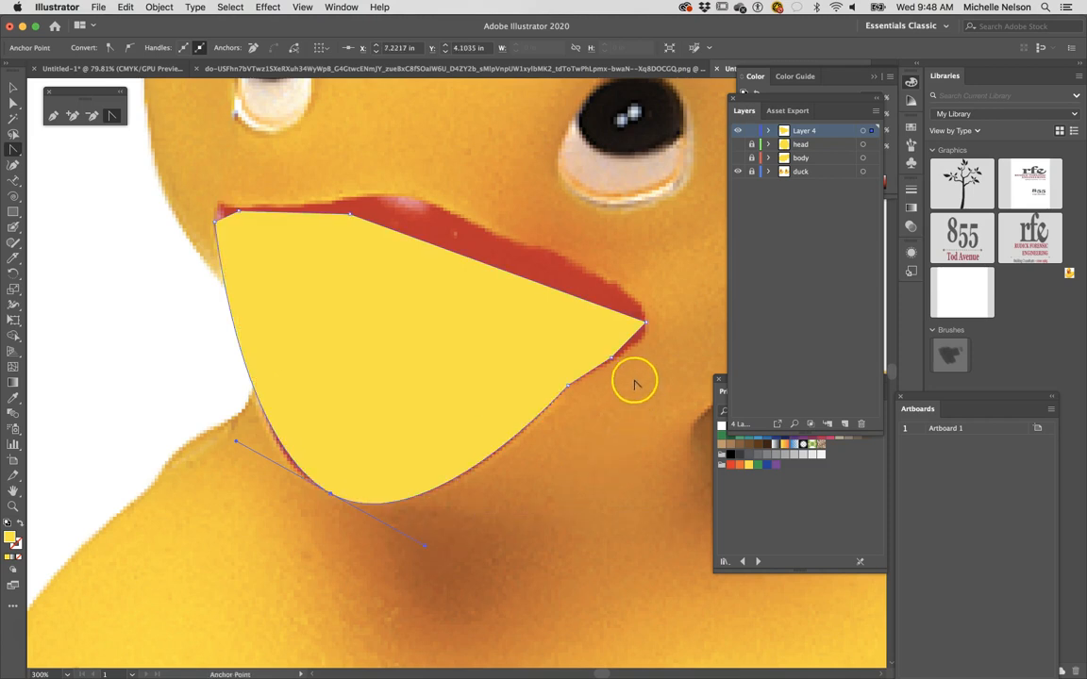
pyautogui.click(613, 361)
pyautogui.moveTo(627, 356); pyautogui.dragTo(638, 347)
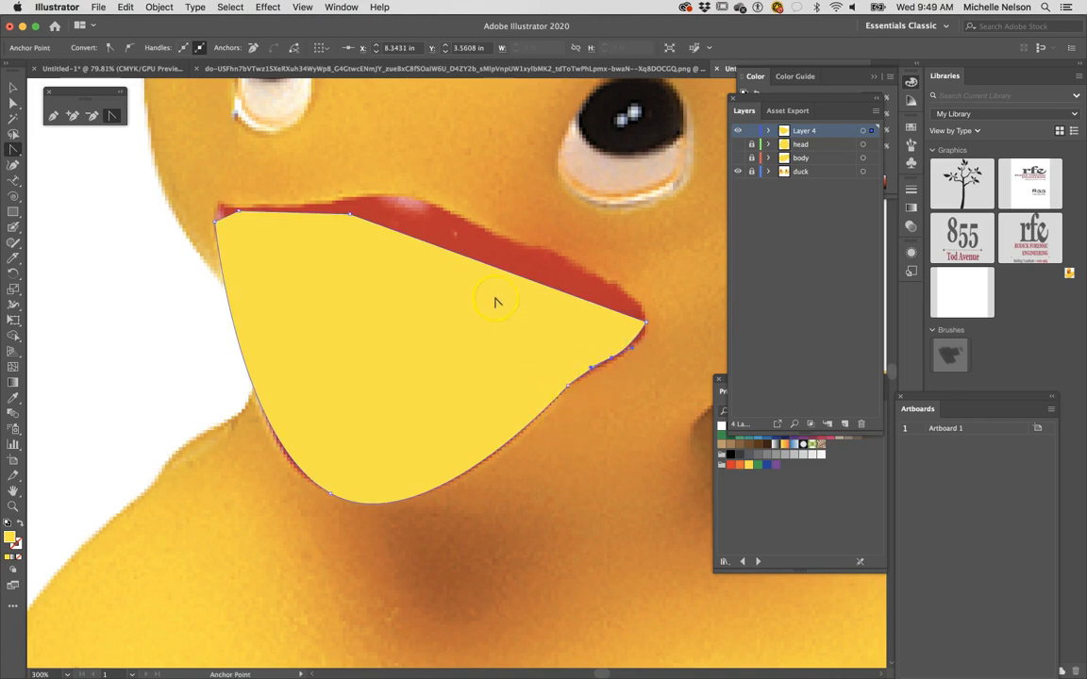
# Fill the beak shape with the dark red sampled from the other duck's lower beak using the Eyedropper
pyautogui.press('super+minus')
pyautogui.press('super+minus')
pyautogui.press('super+minus')
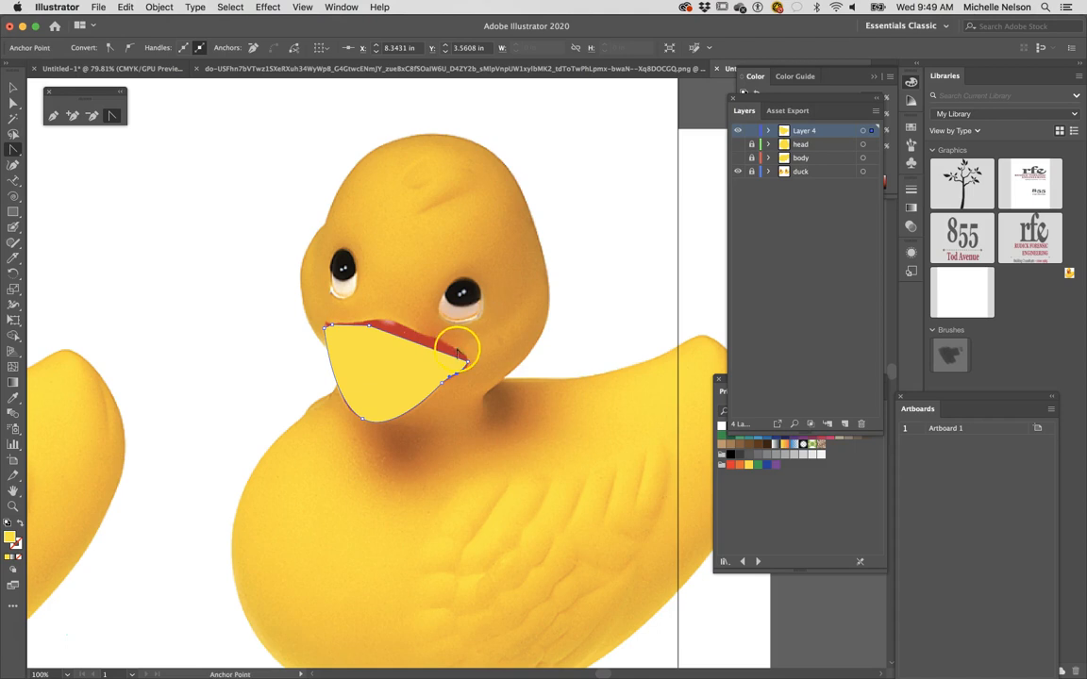
pyautogui.moveTo(363, 372); pyautogui.dragTo(458, 355)
pyautogui.hscroll(-3, 458, 356)
pyautogui.press('super+minus')
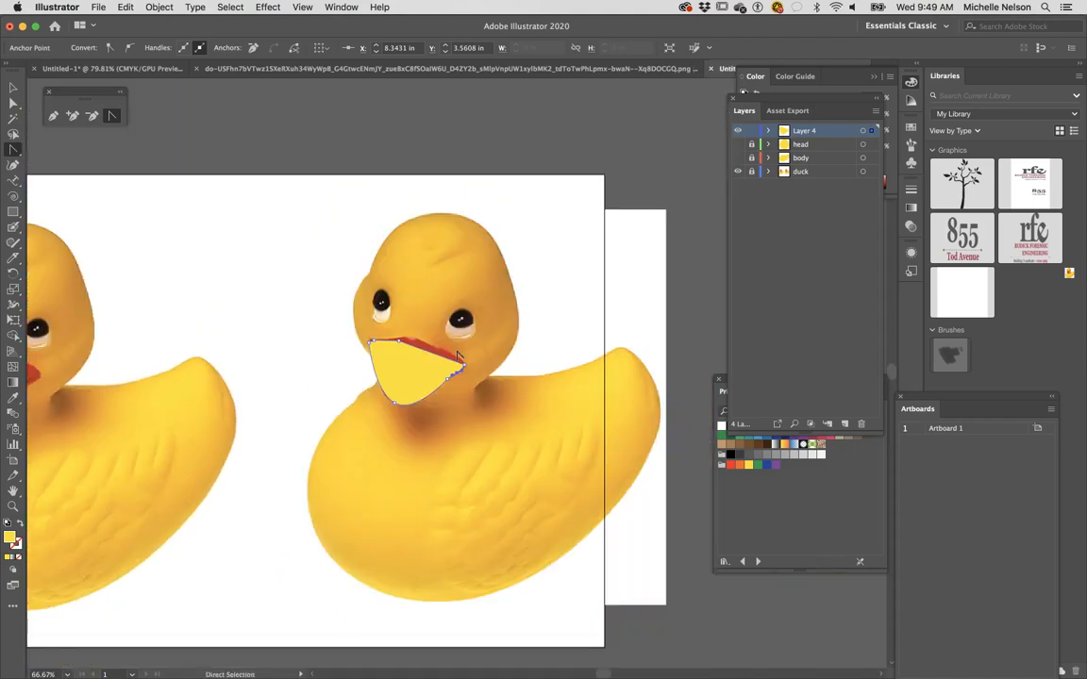
pyautogui.moveTo(403, 366); pyautogui.dragTo(506, 349)
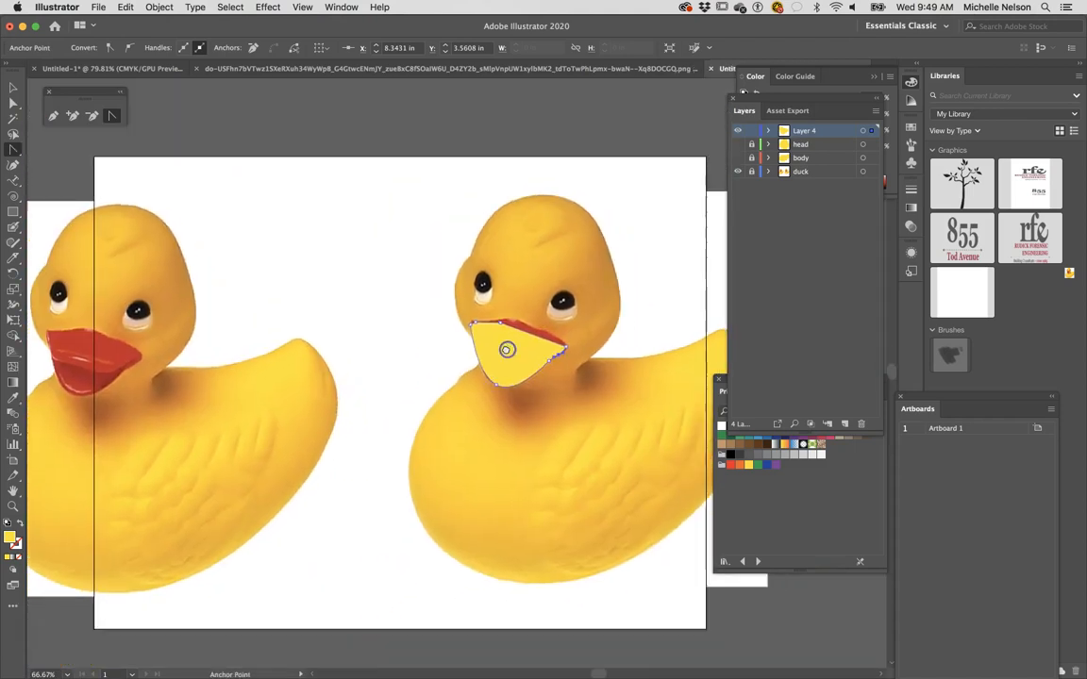
pyautogui.click(13, 413)
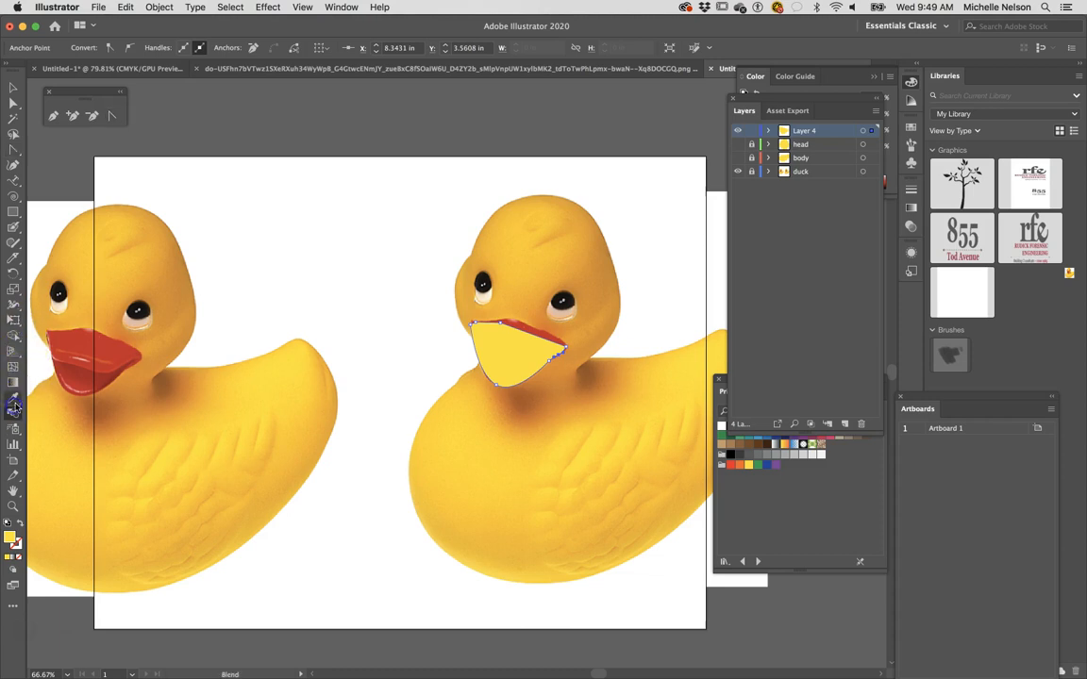
pyautogui.click(13, 397)
pyautogui.click(83, 370)
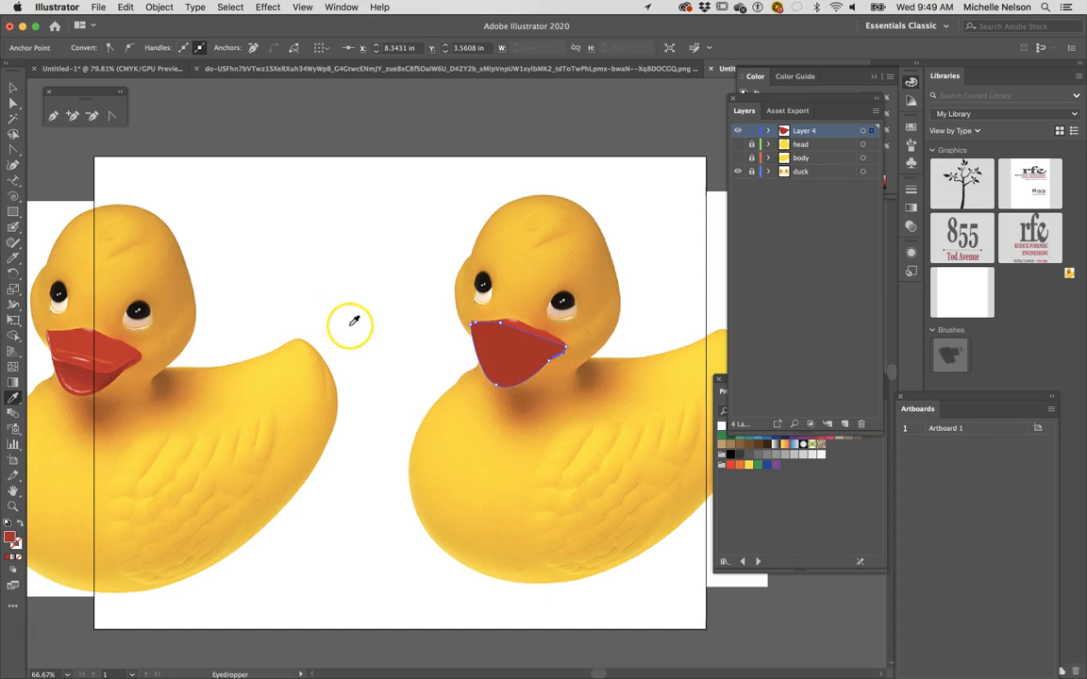
# Lock and hide the beak shape's layer and add a new layer above it
pyautogui.click(738, 131)
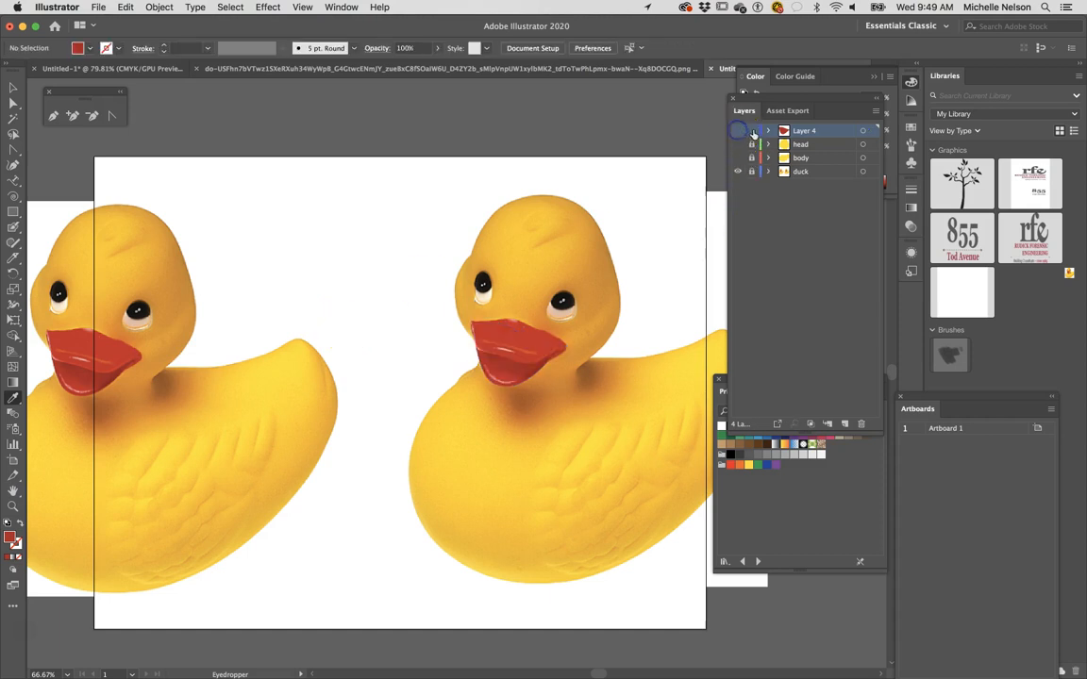
pyautogui.click(846, 424)
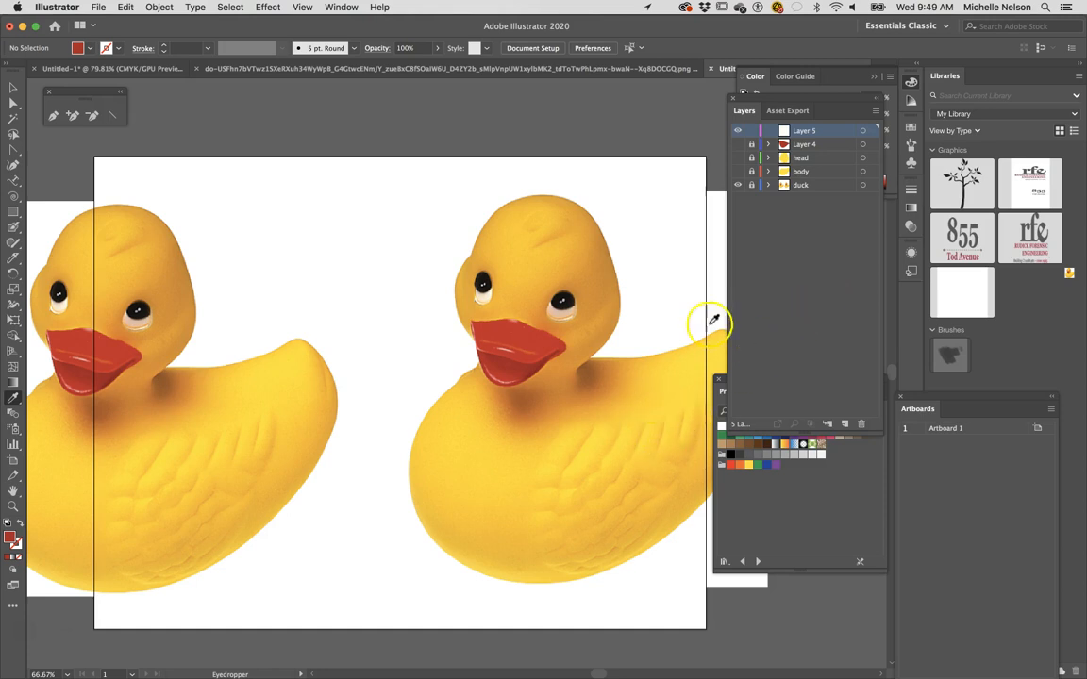
# Rename the beak shape's Layer 4 as bottom and the empty Layer 5 as top
pyautogui.doubleClick(804, 144)
pyautogui.write('bottom')
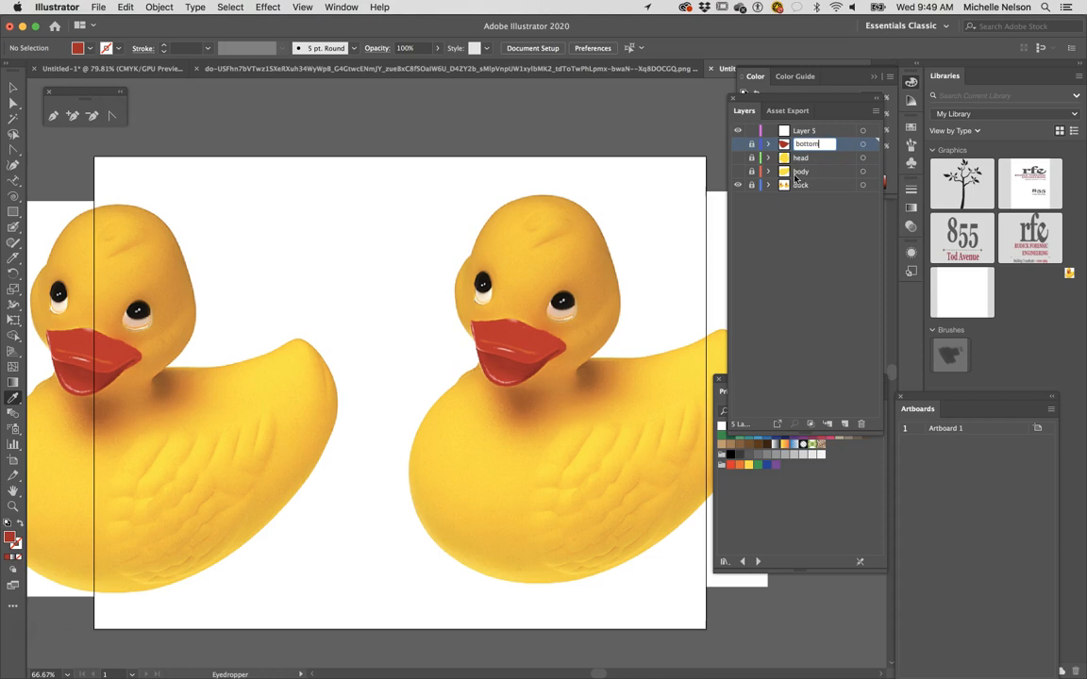
pyautogui.click(800, 132)
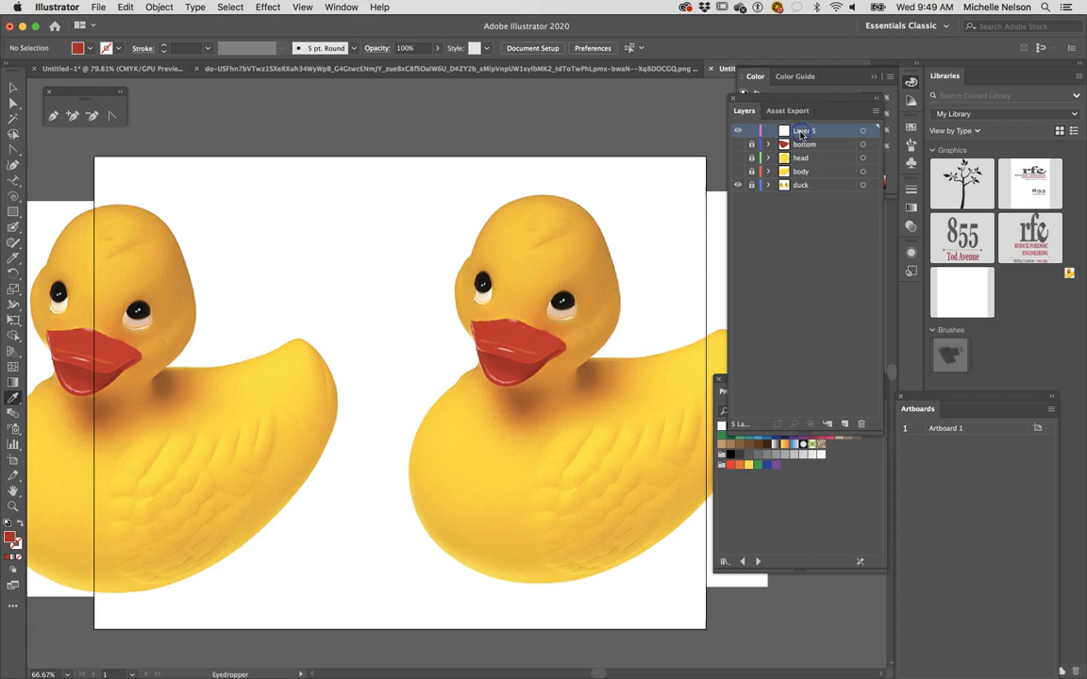
pyautogui.doubleClick(800, 133)
pyautogui.write('top')
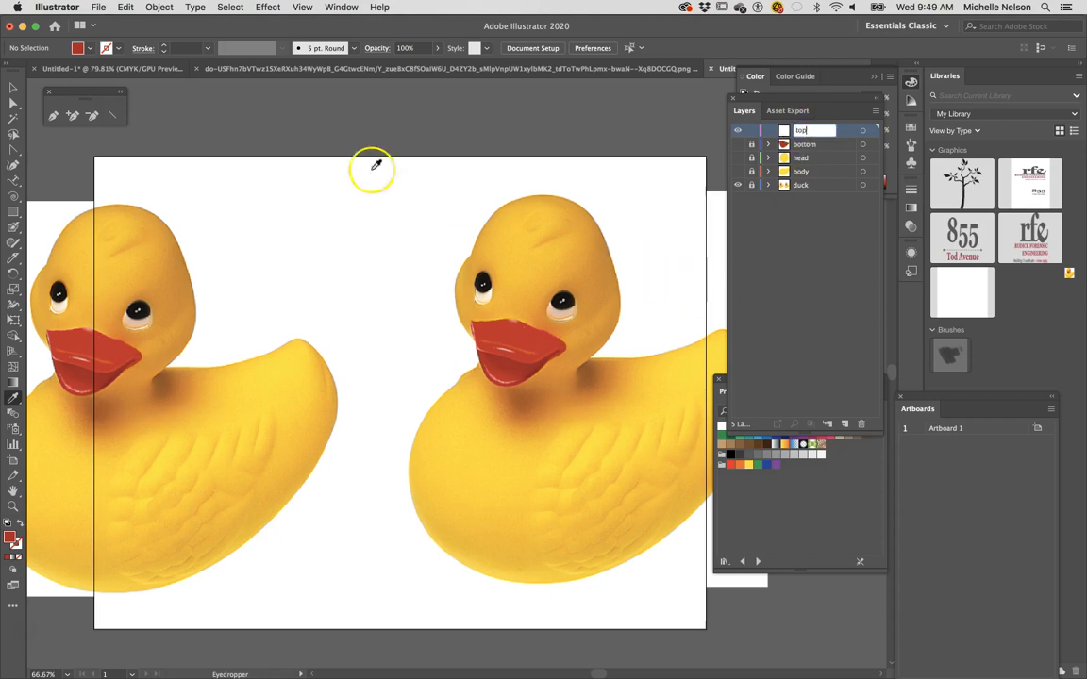
pyautogui.click(13, 87)
pyautogui.click(273, 308)
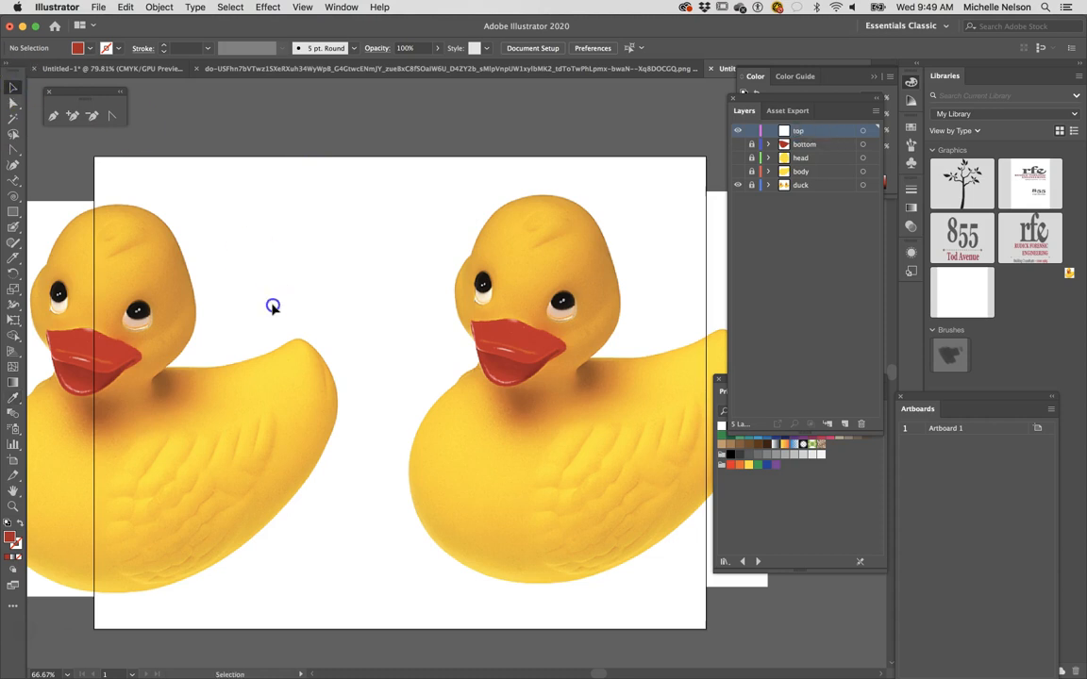
# Trace the upper beak's lower edge with the Pen tool, from its middle to the beak's right corner
pyautogui.press('a')
pyautogui.press('super+equal')
pyautogui.press('super+equal')
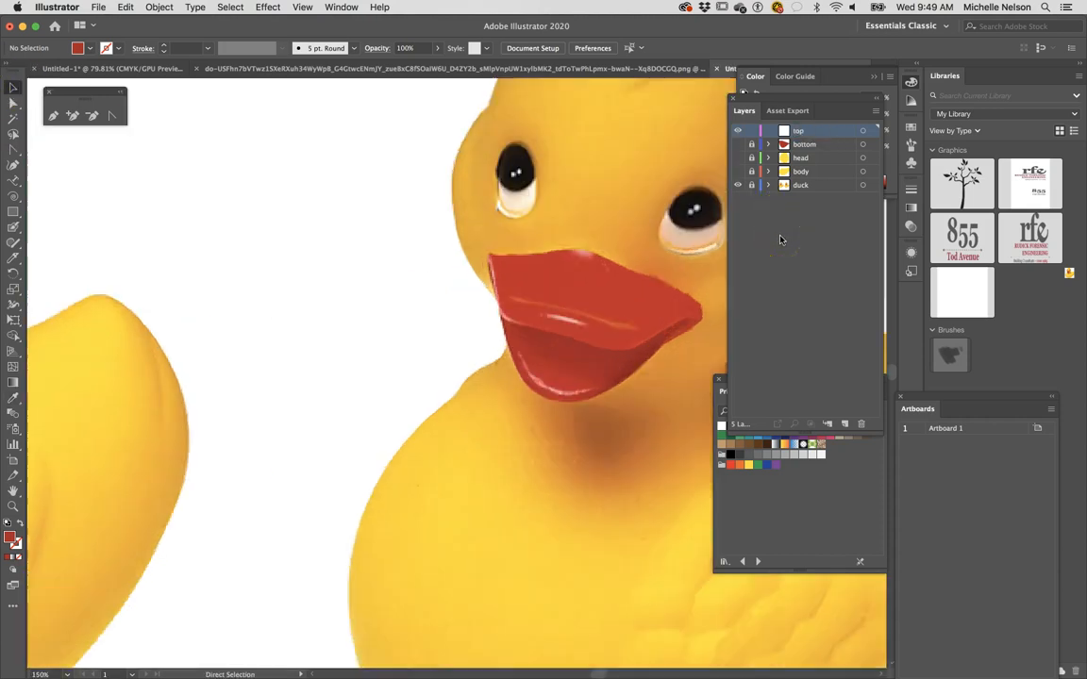
pyautogui.press('super+equal')
pyautogui.moveTo(621, 425); pyautogui.dragTo(345, 522)
pyautogui.click(347, 551)
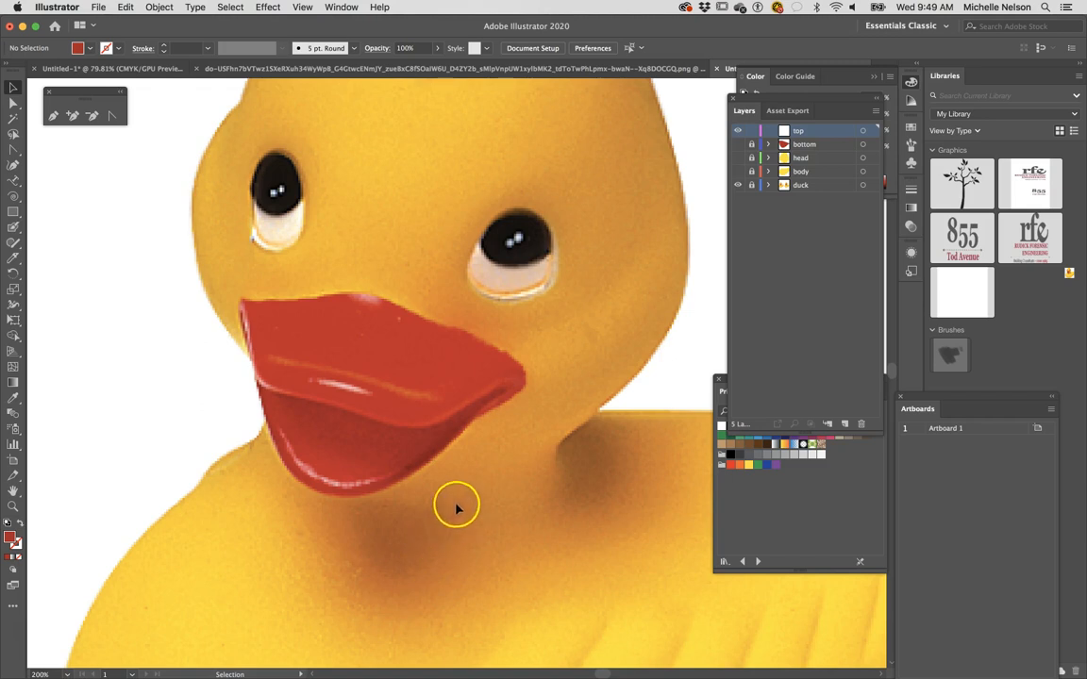
pyautogui.click(54, 117)
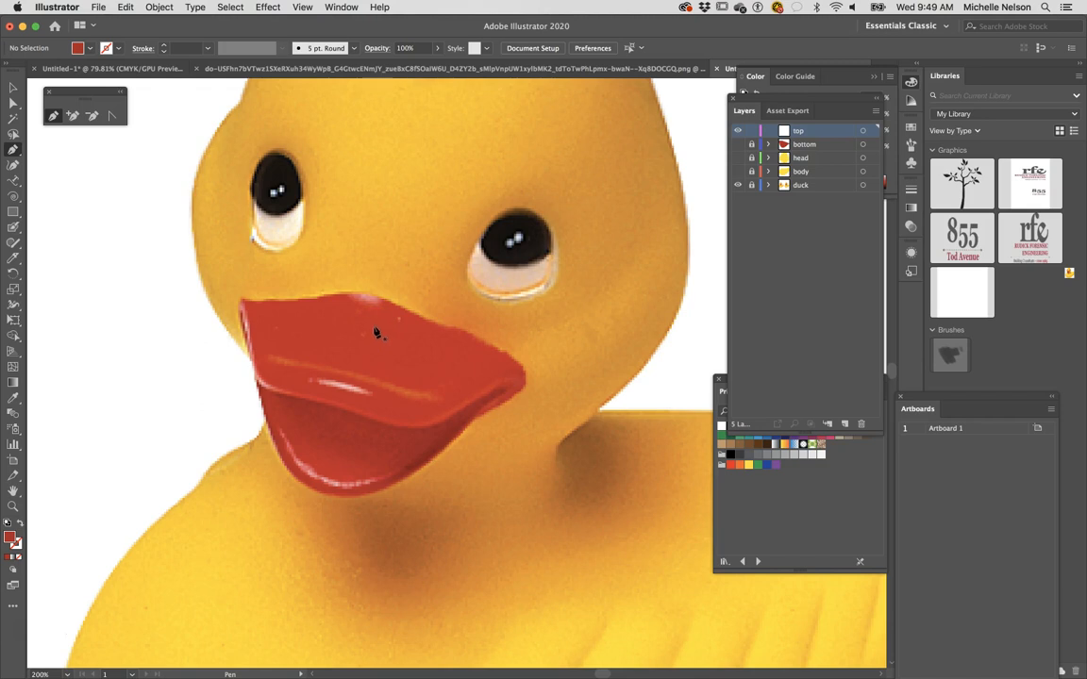
pyautogui.click(340, 409)
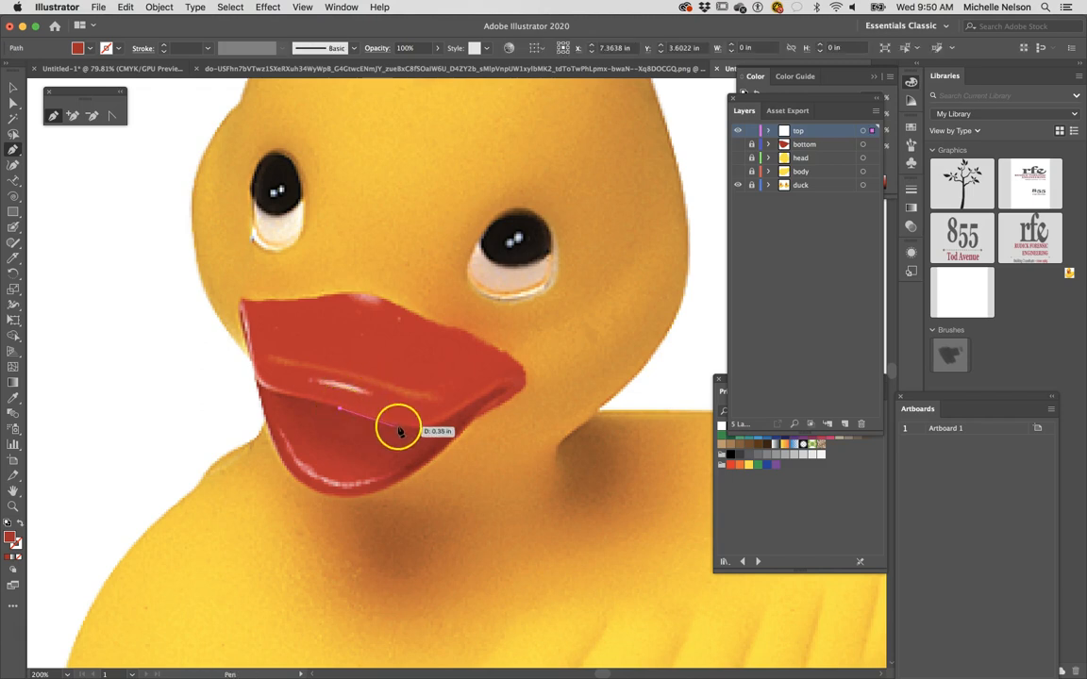
pyautogui.click(406, 426)
pyautogui.click(471, 404)
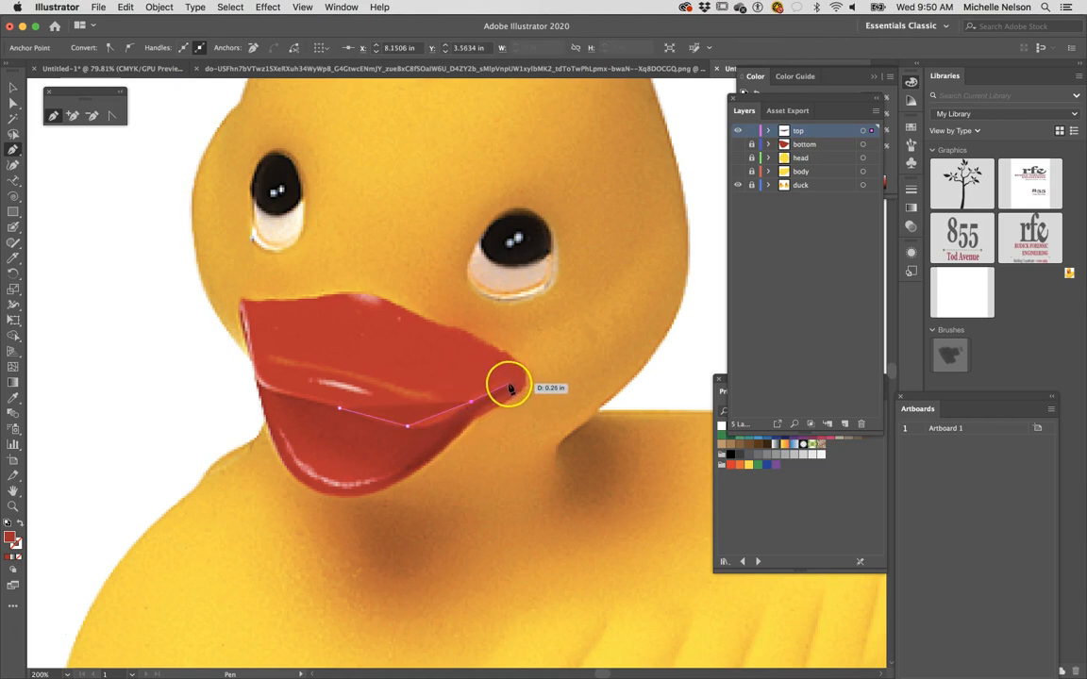
pyautogui.click(526, 380)
# Continue the upper beak path along its upper edge and left end and close it at the starting point
pyautogui.click(517, 353)
pyautogui.click(437, 334)
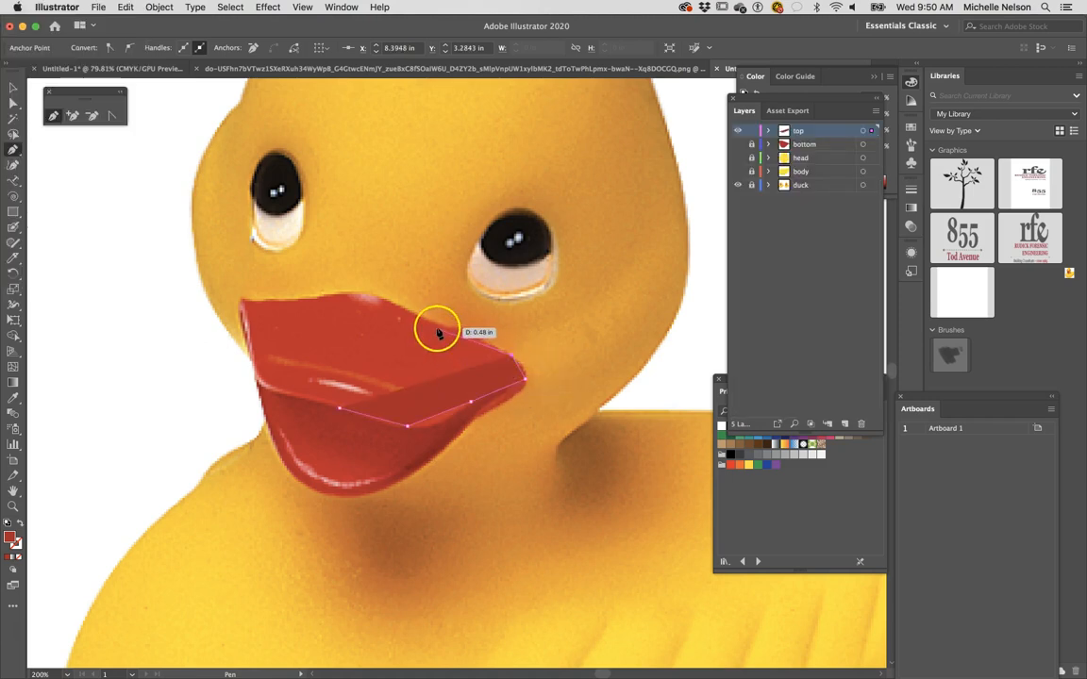
pyautogui.click(437, 328)
pyautogui.click(378, 298)
pyautogui.click(248, 299)
pyautogui.click(240, 299)
pyautogui.click(256, 351)
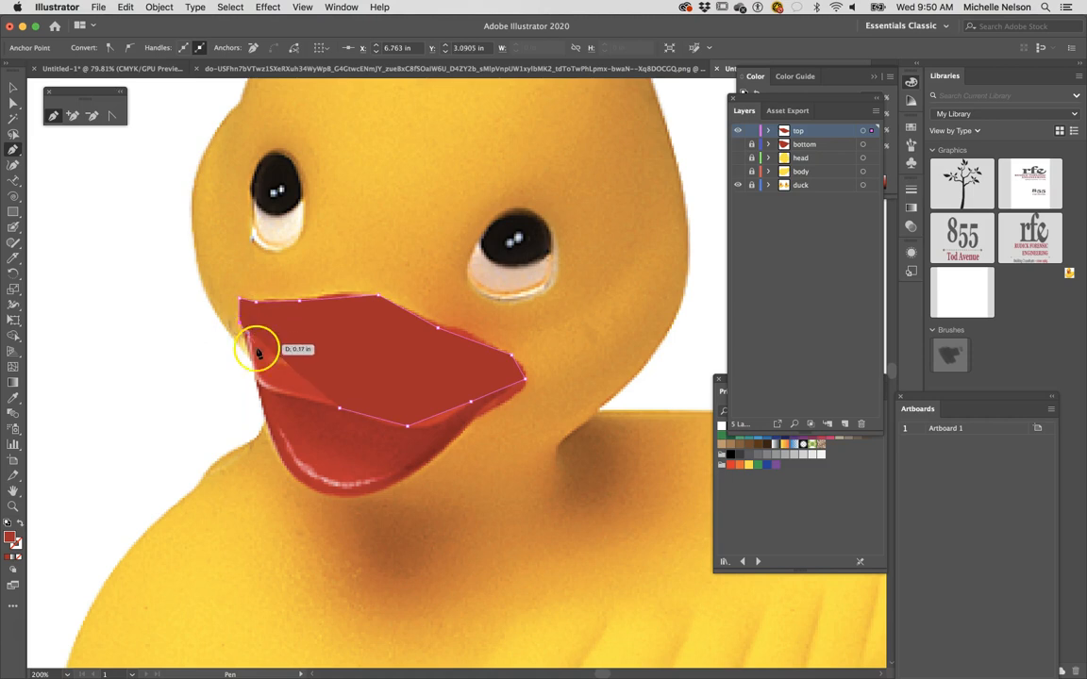
pyautogui.moveTo(258, 356); pyautogui.dragTo(338, 407)
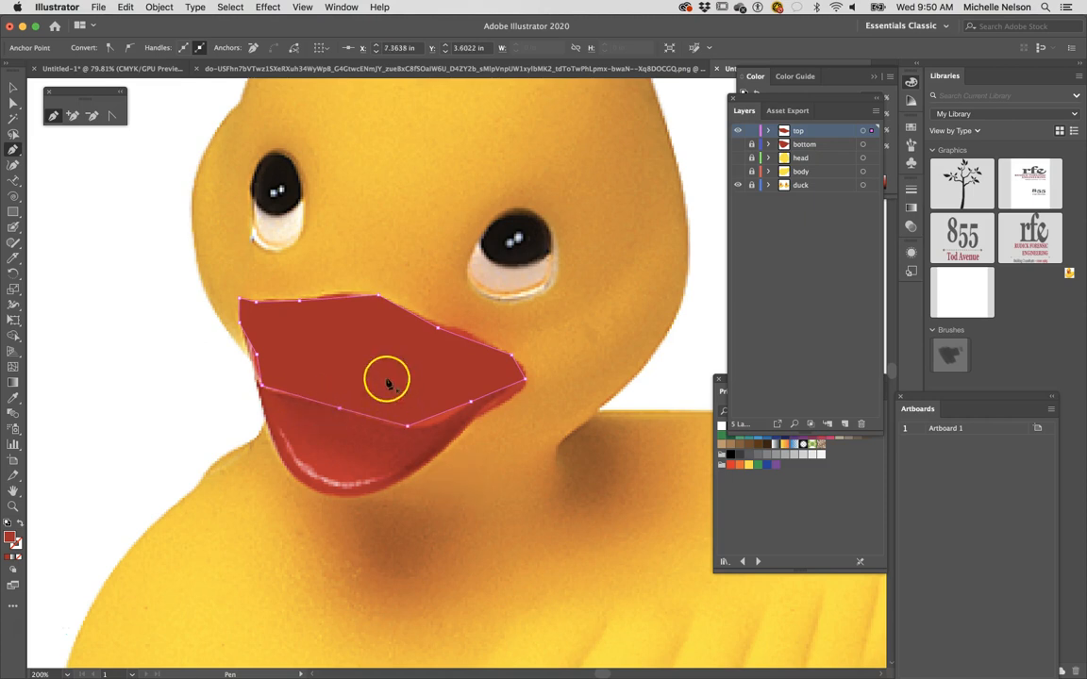
# Curve the upper beak path along its lower edge and around the right corner with the Anchor Point tool
pyautogui.click(114, 116)
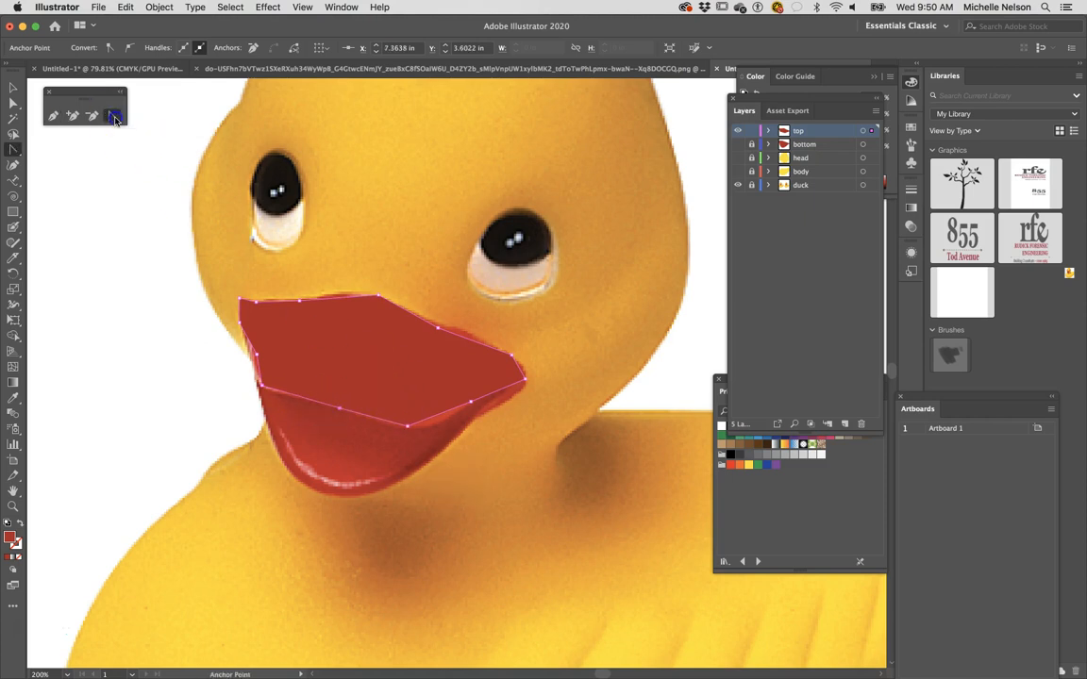
pyautogui.moveTo(408, 427); pyautogui.dragTo(422, 431)
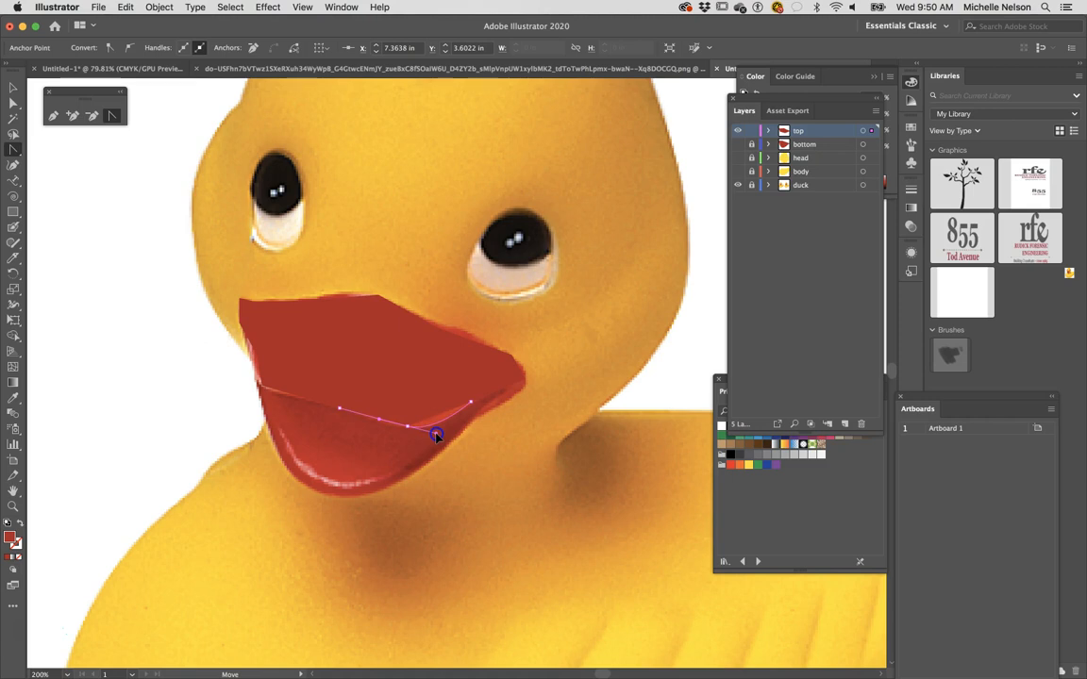
pyautogui.moveTo(436, 434); pyautogui.dragTo(436, 434)
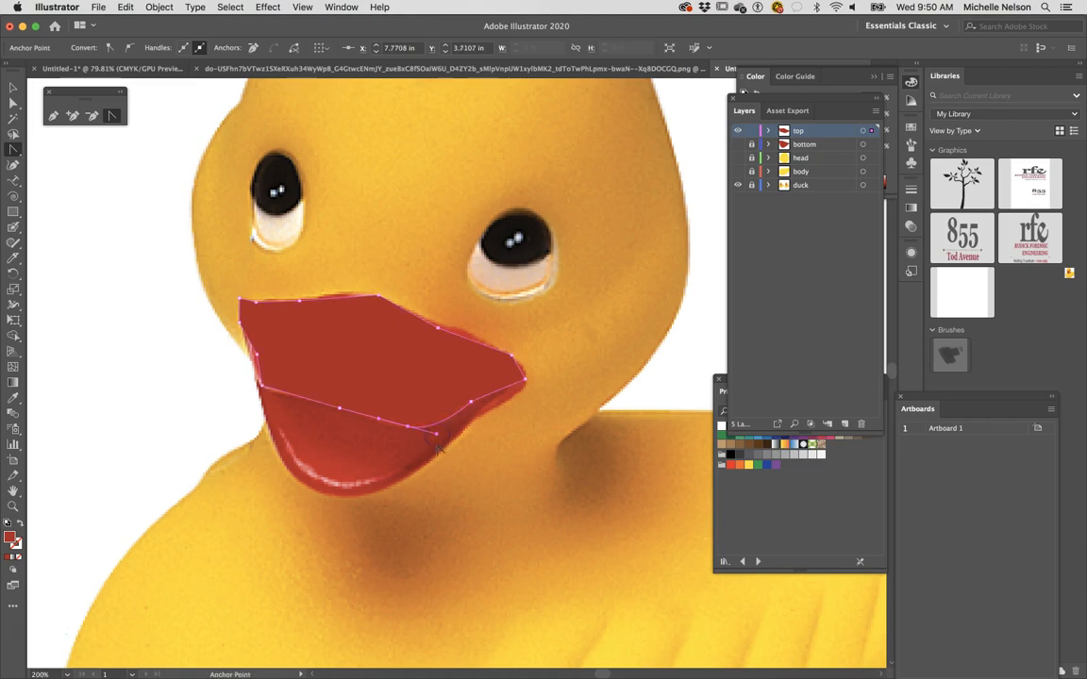
pyautogui.moveTo(340, 408)
pyautogui.mouseDown()
pyautogui.moveTo(331, 412)
pyautogui.moveTo(352, 403)
pyautogui.moveTo(356, 414)
pyautogui.mouseUp()
pyautogui.click(470, 401)
pyautogui.click(525, 380)
pyautogui.moveTo(525, 381); pyautogui.dragTo(527, 369)
# Curve the upper edge of the upper beak path at its slope and peak to follow the photo
pyautogui.click(437, 329)
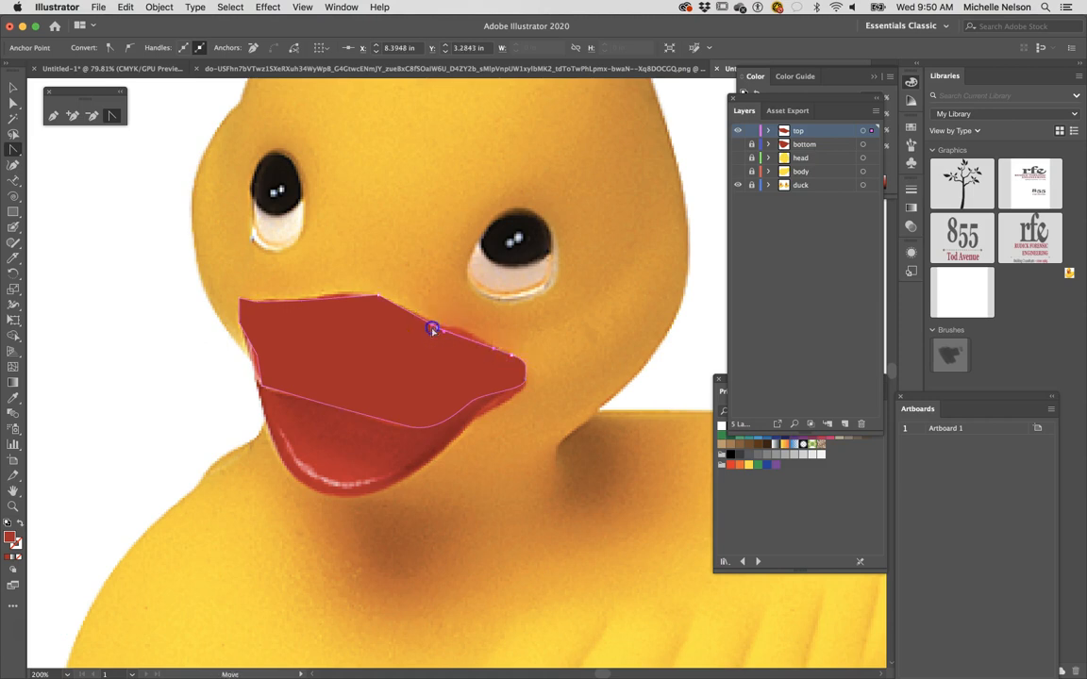
pyautogui.click(379, 296)
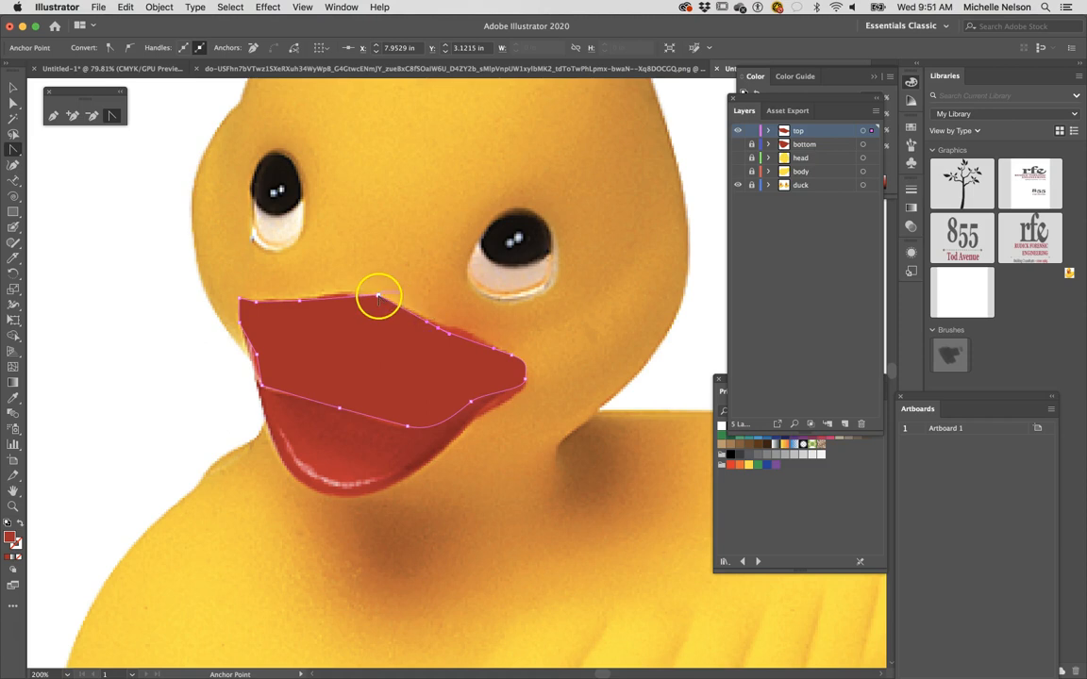
pyautogui.moveTo(387, 299); pyautogui.dragTo(395, 299)
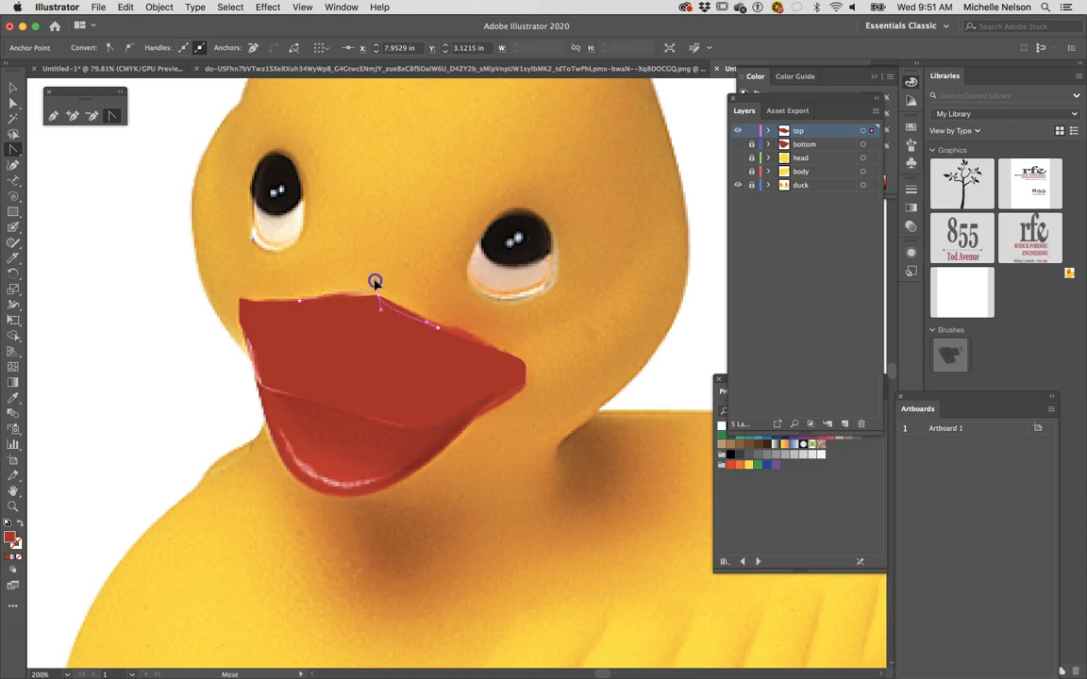
pyautogui.click(361, 293)
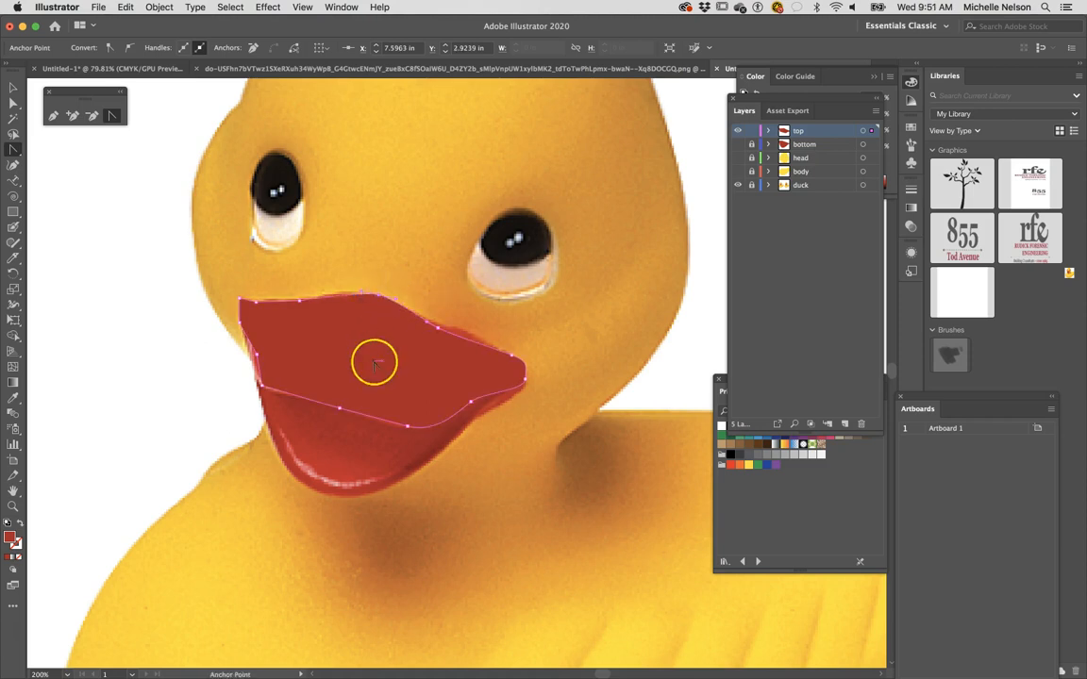
# Round the upper beak path around its left tip, left side and lower-left corner with the Anchor Point tool
pyautogui.press('super+plus')
pyautogui.press('super+plus')
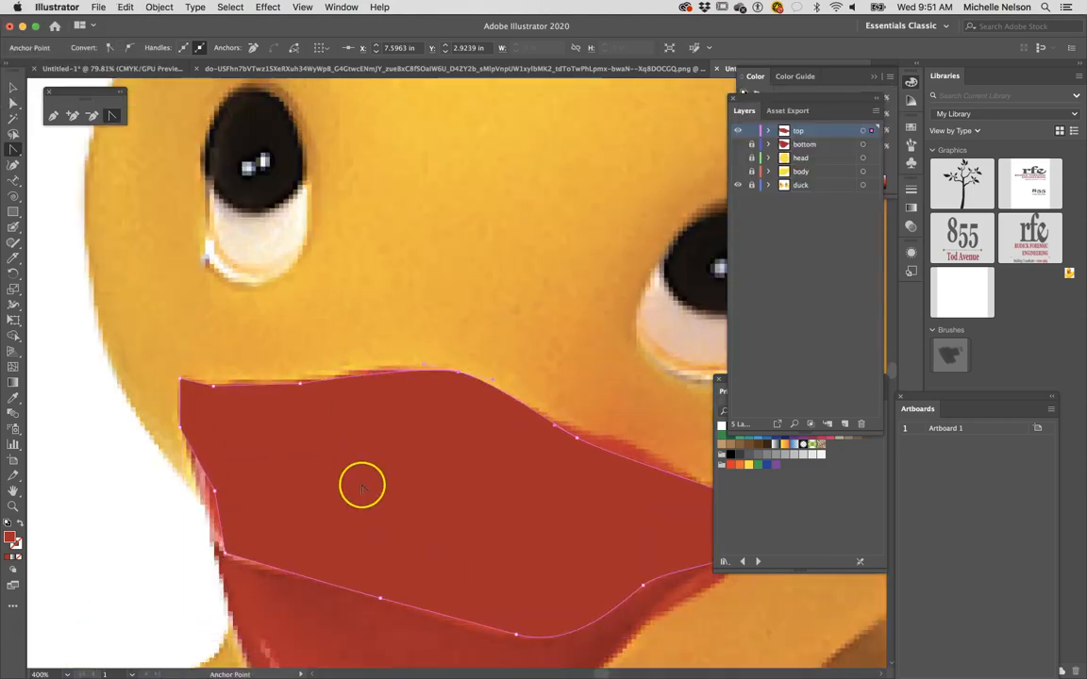
pyautogui.scroll(-3, 362, 487)
pyautogui.scroll(-1, 362, 487)
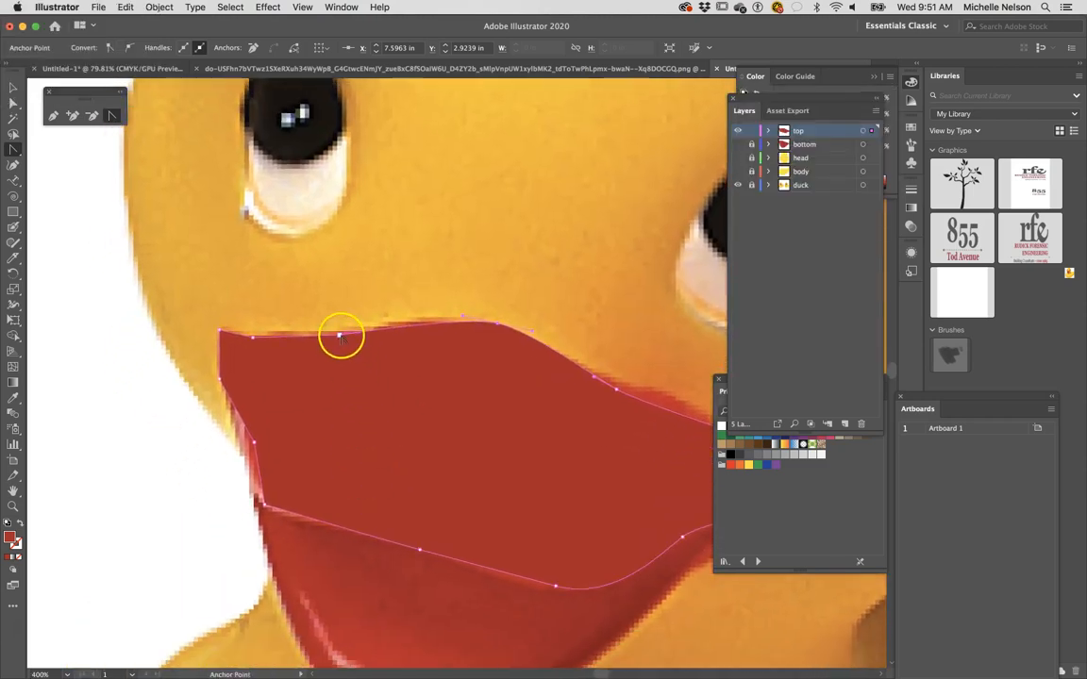
pyautogui.moveTo(340, 336); pyautogui.dragTo(364, 331)
pyautogui.moveTo(253, 337); pyautogui.dragTo(209, 336)
pyautogui.moveTo(219, 379); pyautogui.dragTo(255, 443)
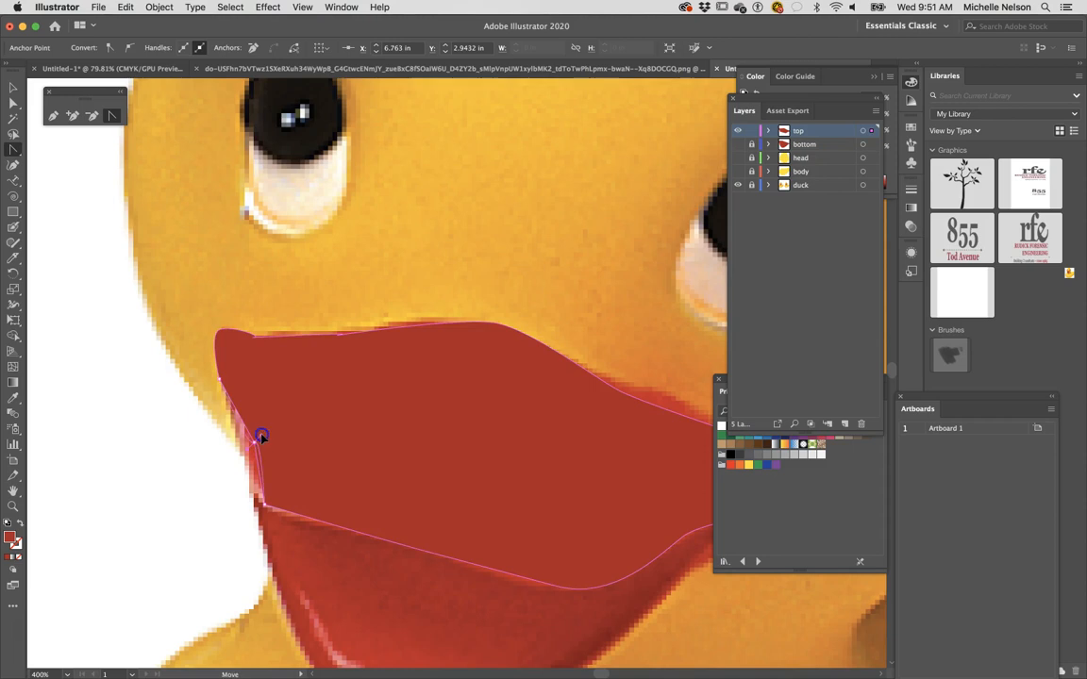
pyautogui.click(265, 509)
pyautogui.moveTo(277, 518); pyautogui.dragTo(281, 524)
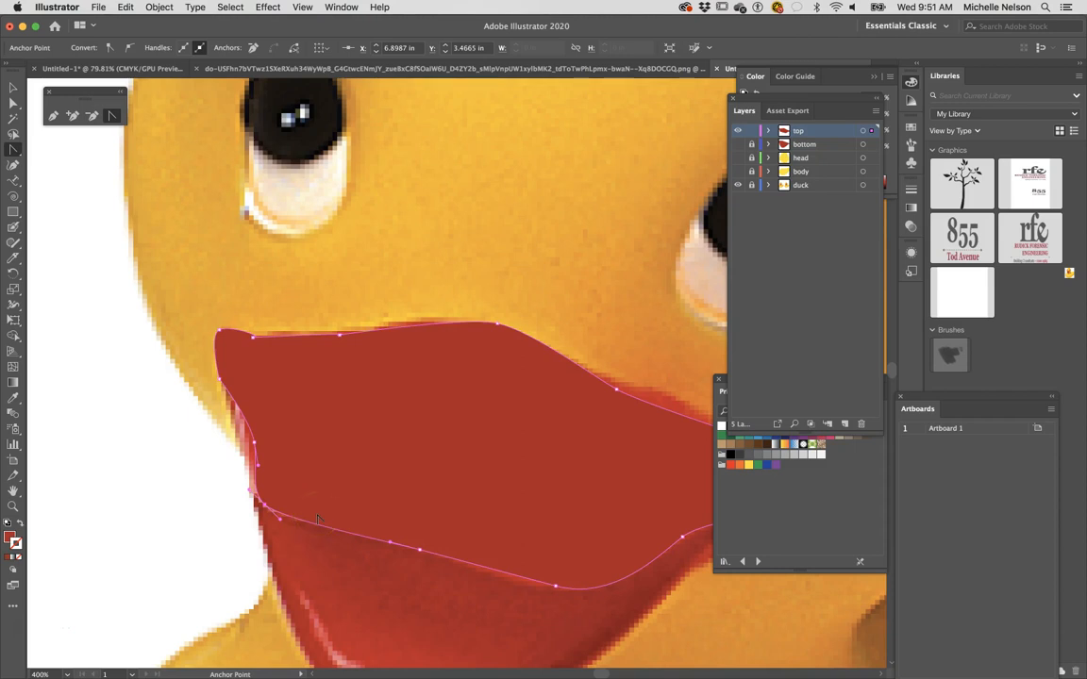
# Fill the upper beak shape with the brighter red sampled from the other duck's upper beak using the Eyedropper
pyautogui.press('-')
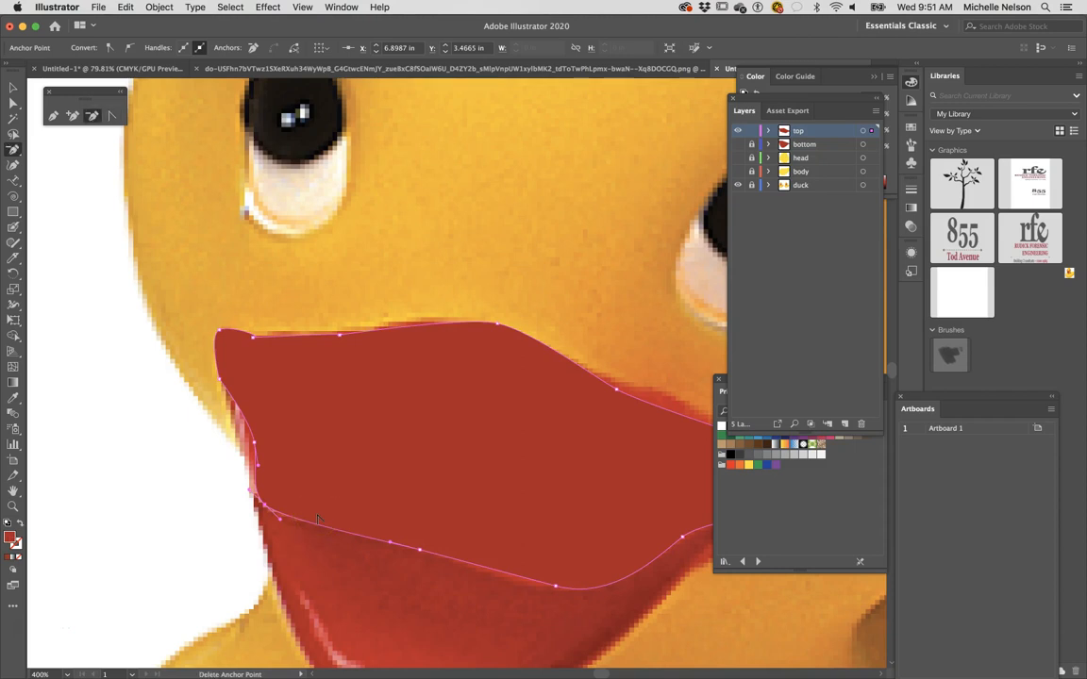
pyautogui.press('super+minus')
pyautogui.press('super+minus')
pyautogui.press('super+minus')
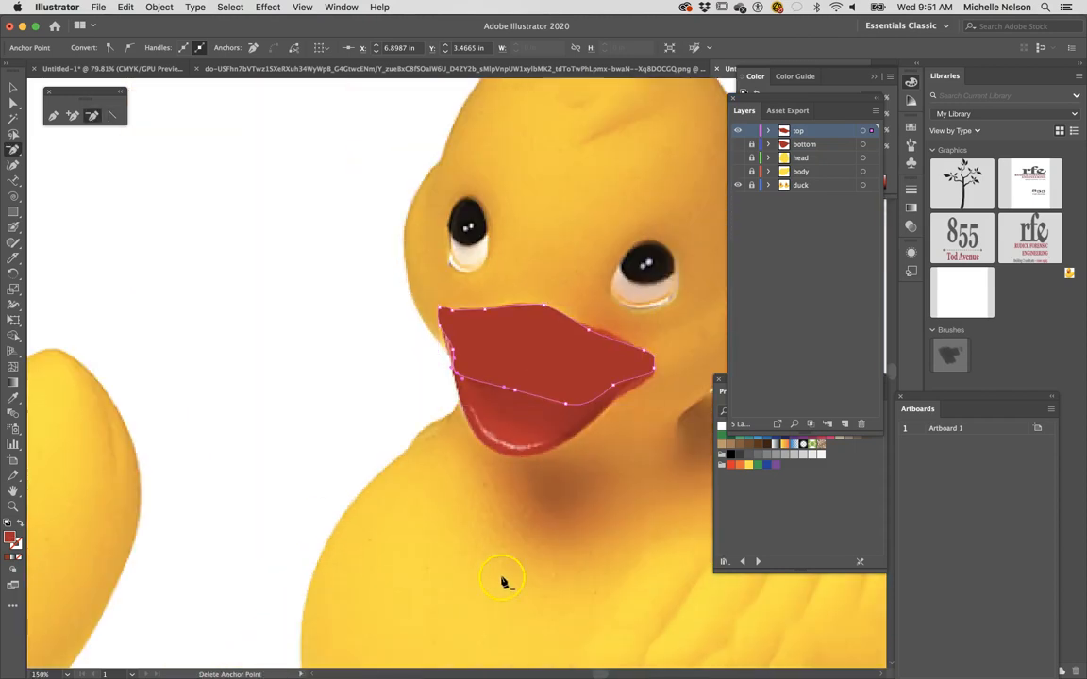
pyautogui.hscroll(2, 502, 575)
pyautogui.scroll(-1, 502, 575)
pyautogui.press('super+minus')
pyautogui.press('super+minus')
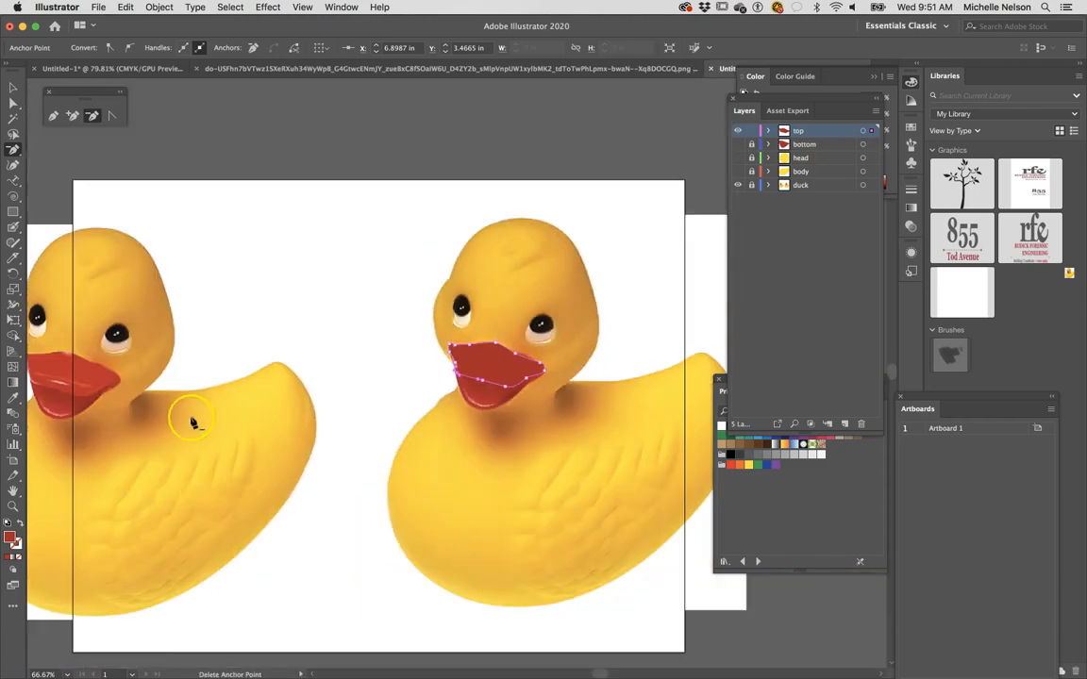
pyautogui.click(13, 398)
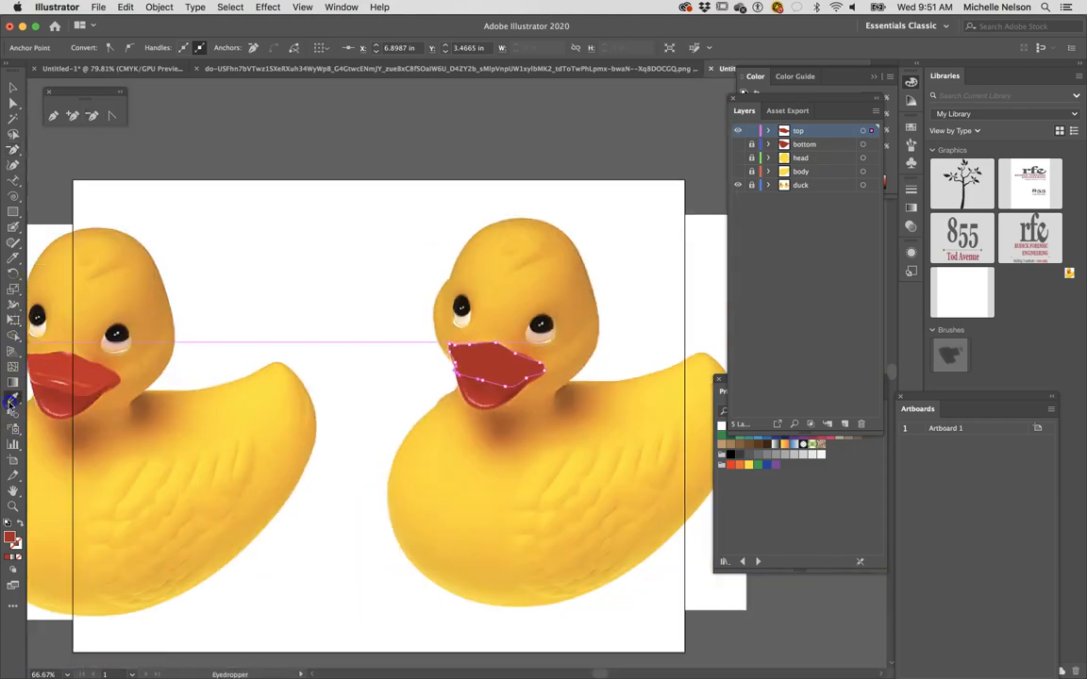
pyautogui.click(83, 385)
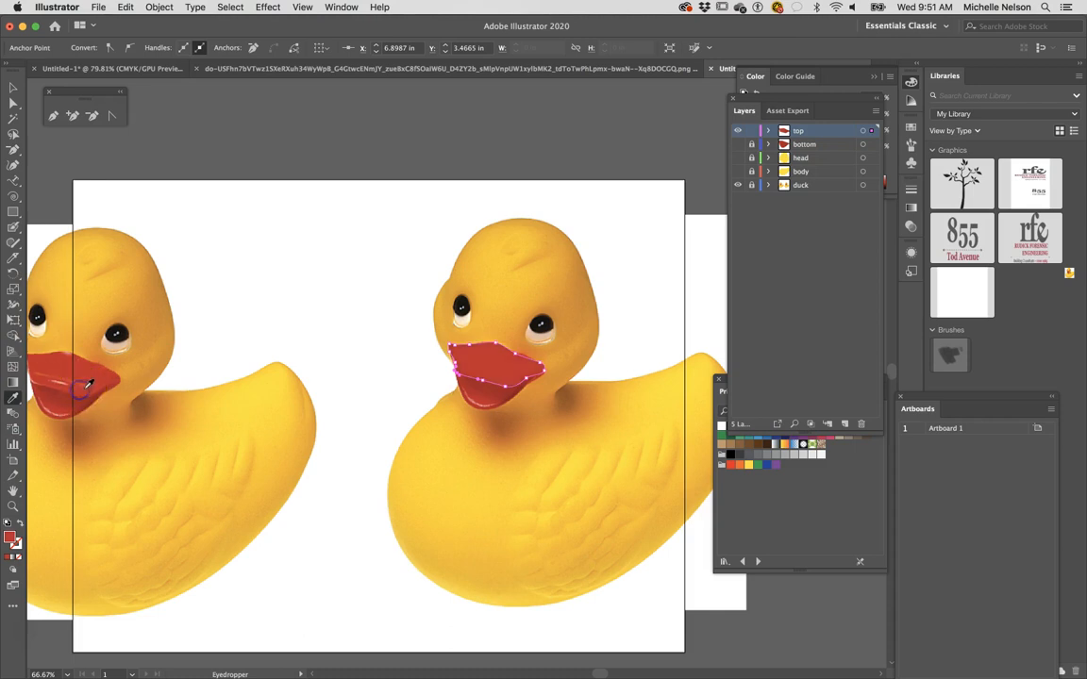
# Lock and hide the top layer and add a new layer above it
pyautogui.click(752, 134)
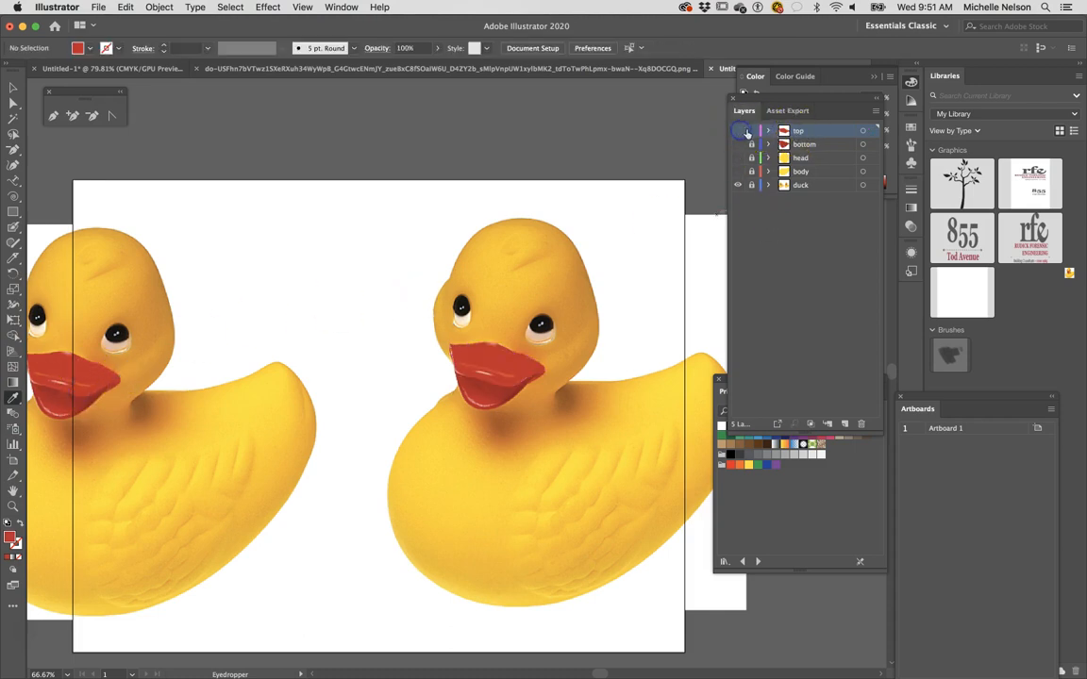
pyautogui.click(844, 424)
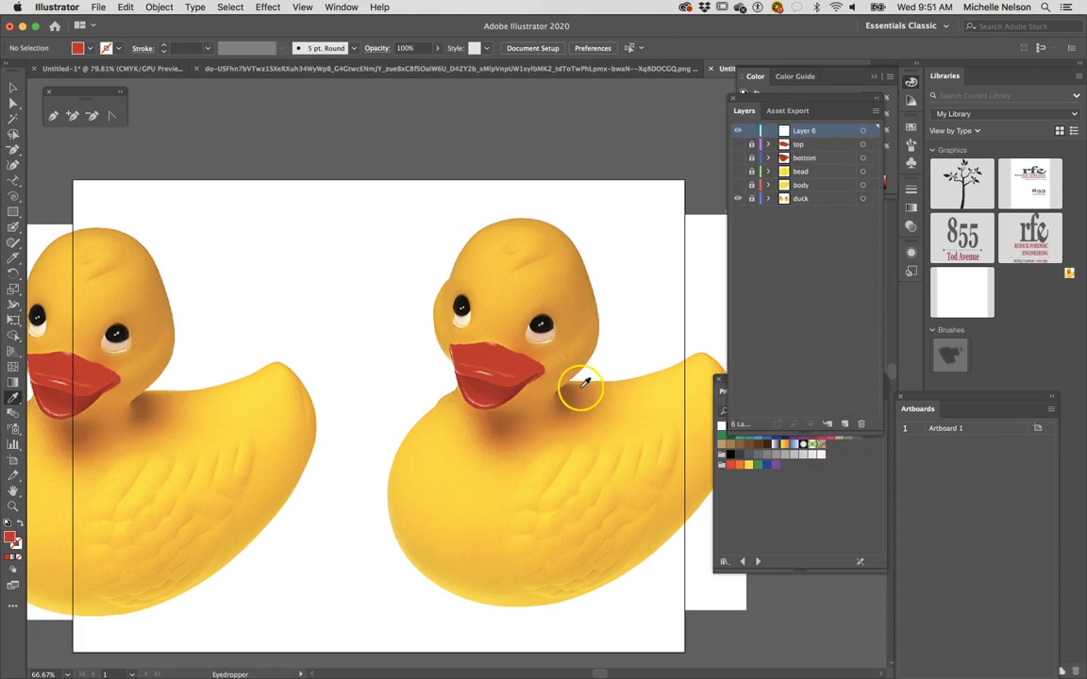
# Draw an ellipse about 0.30 in wide and 0.55 in high over the right duck's left-hand eye
pyautogui.press('super+equal')
pyautogui.press('super+equal')
pyautogui.press('super+equal')
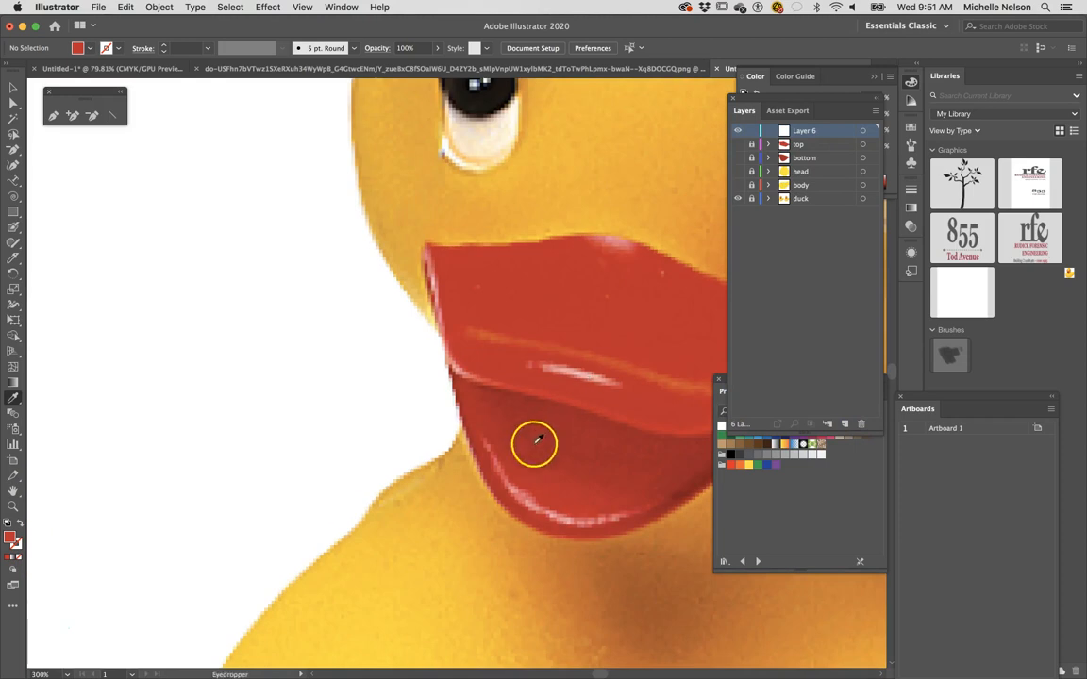
pyautogui.scroll(10, 490, 477)
pyautogui.press('super+equal')
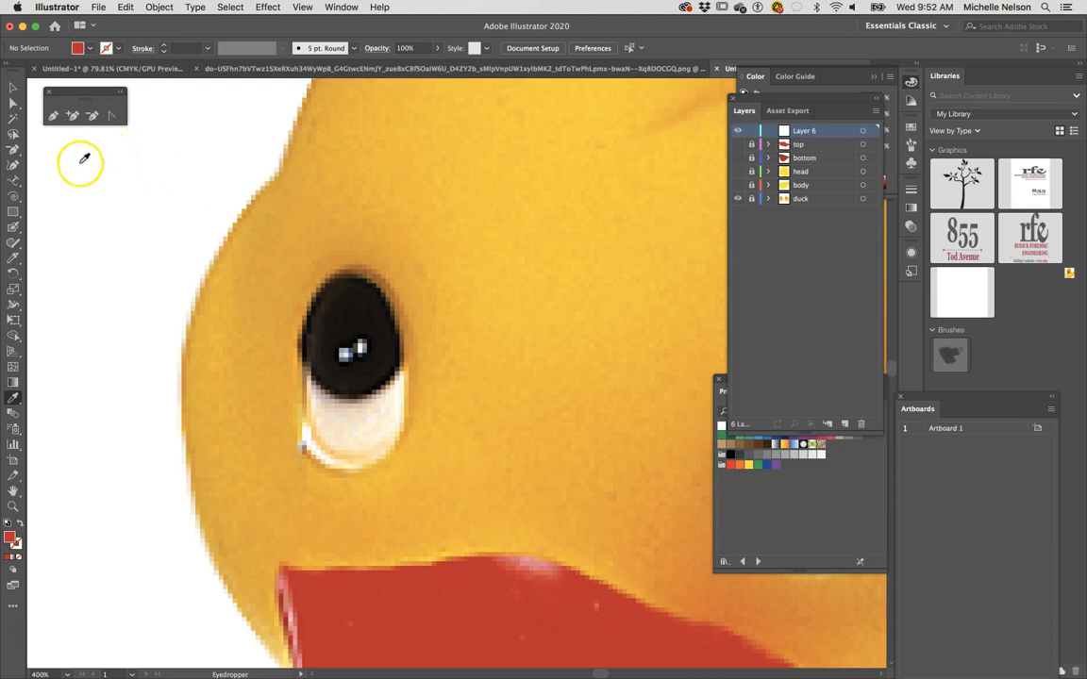
pyautogui.click(15, 212)
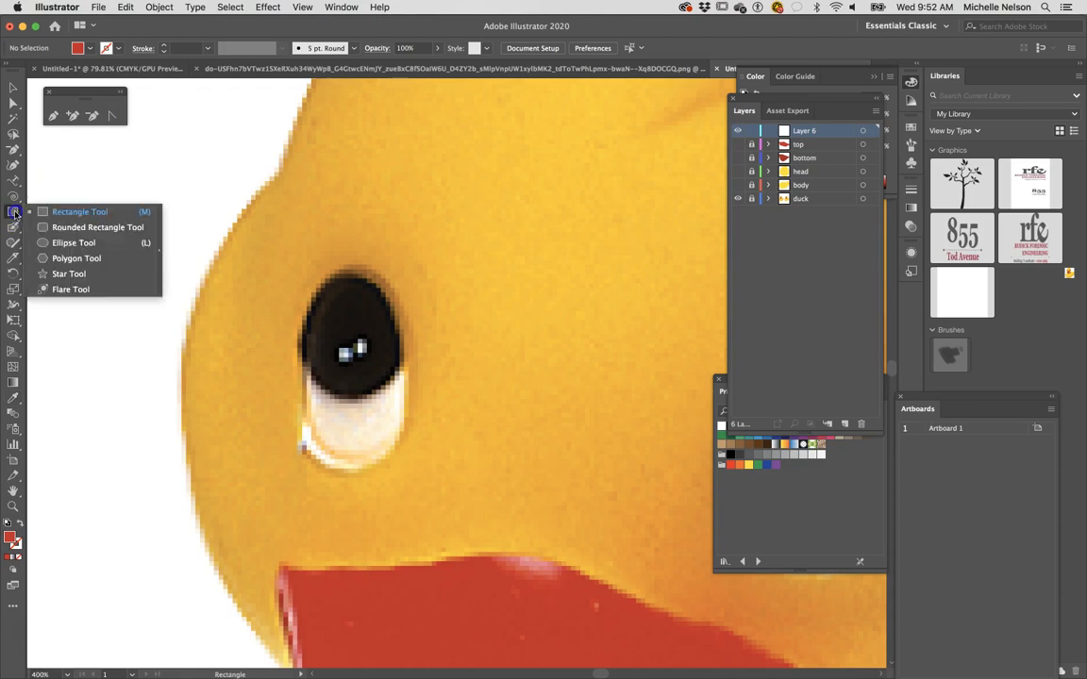
pyautogui.click(90, 243)
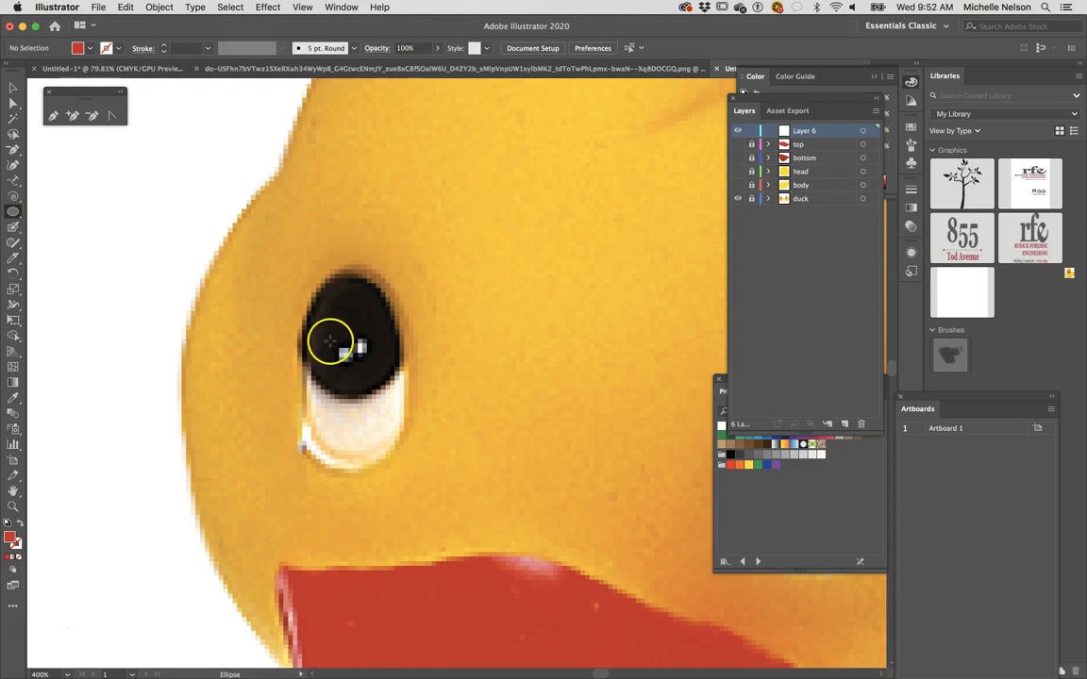
pyautogui.moveTo(315, 283); pyautogui.dragTo(415, 462)
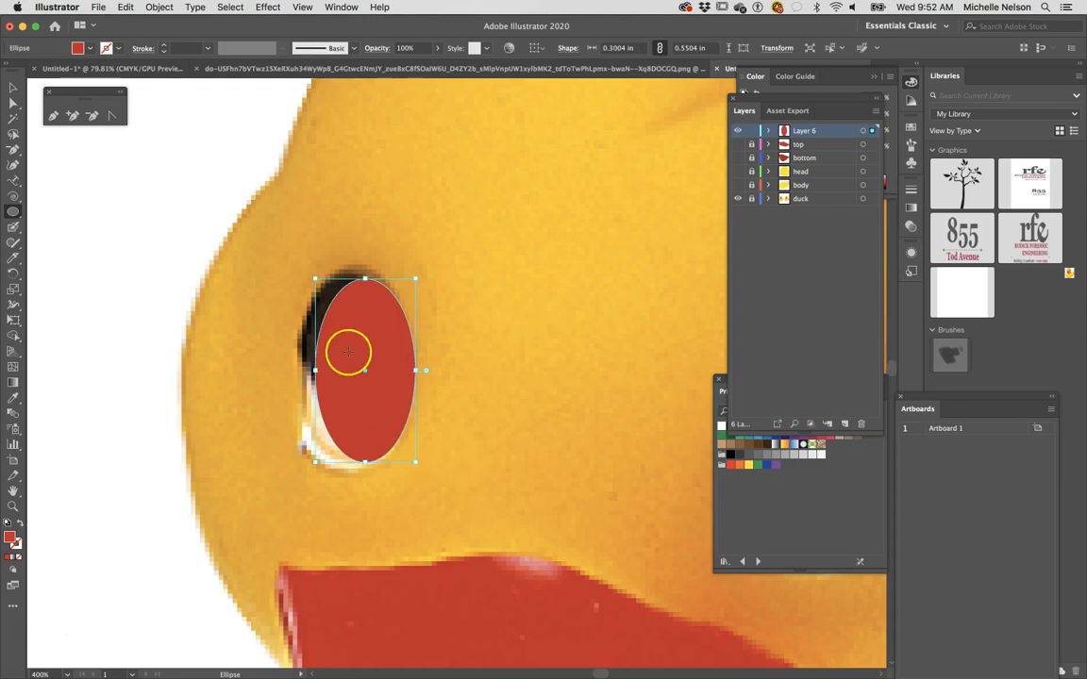
# Fit the ellipse to the whole eye at about 0.34 by 0.61 in and move it to the right of the eye
pyautogui.click(13, 87)
pyautogui.moveTo(364, 406); pyautogui.dragTo(352, 402)
pyautogui.moveTo(307, 364); pyautogui.dragTo(296, 364)
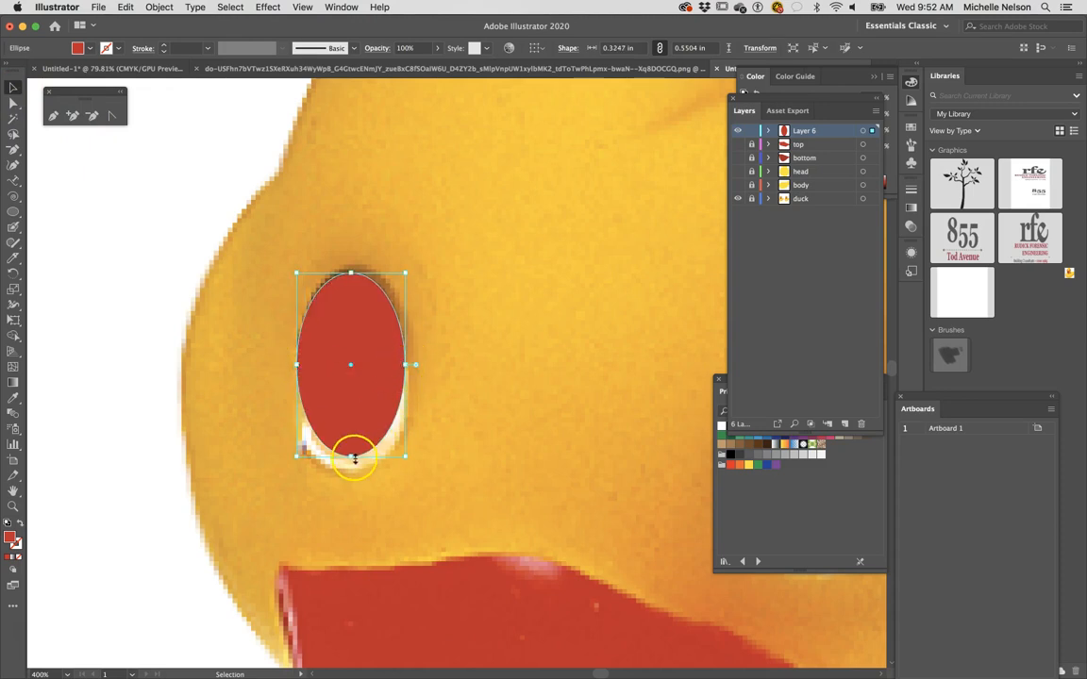
pyautogui.moveTo(351, 458); pyautogui.dragTo(352, 475)
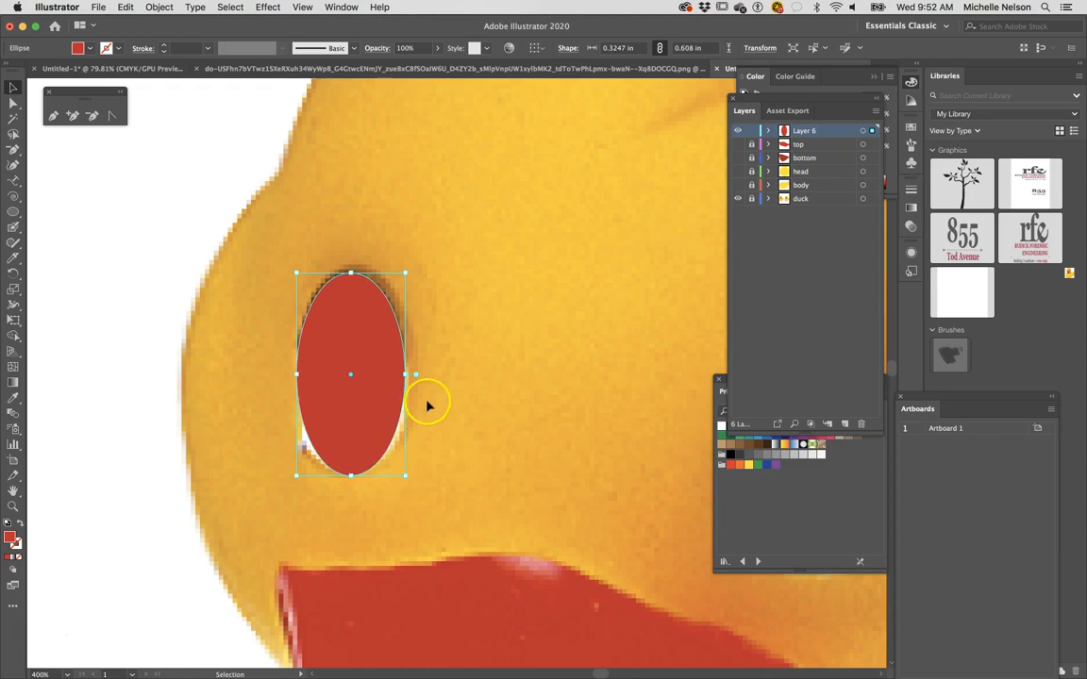
pyautogui.moveTo(405, 373); pyautogui.dragTo(522, 345)
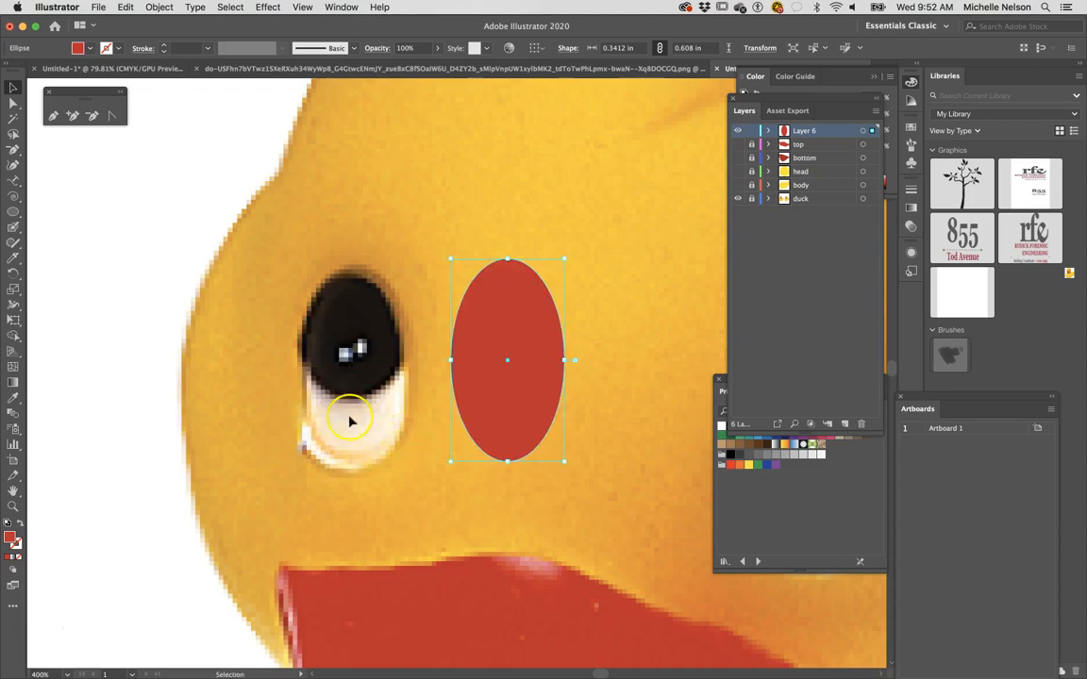
# Broaden the bottom curve of the red eye ellipse with the Anchor Point tool and fill the shape with white
pyautogui.click(113, 116)
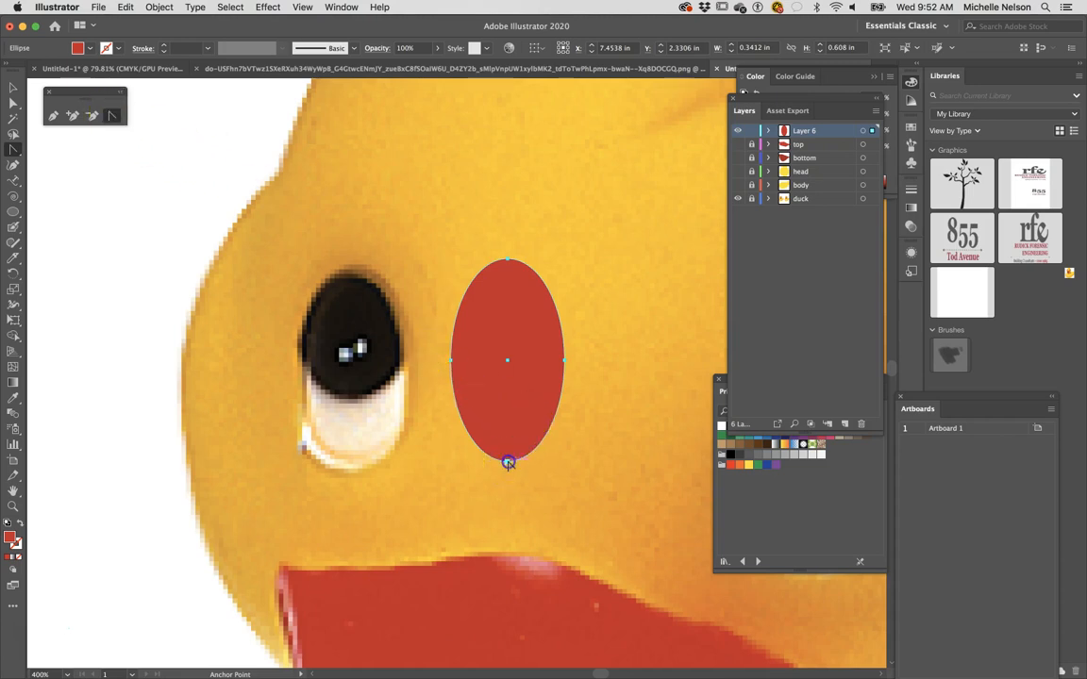
pyautogui.moveTo(511, 463); pyautogui.dragTo(456, 462)
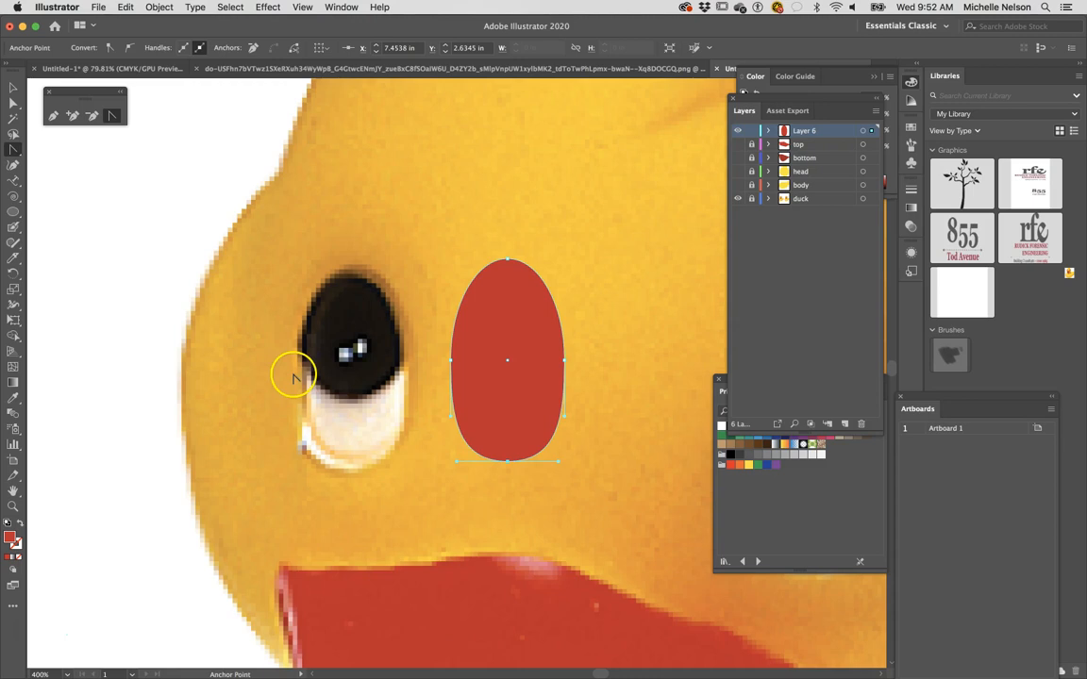
pyautogui.click(14, 88)
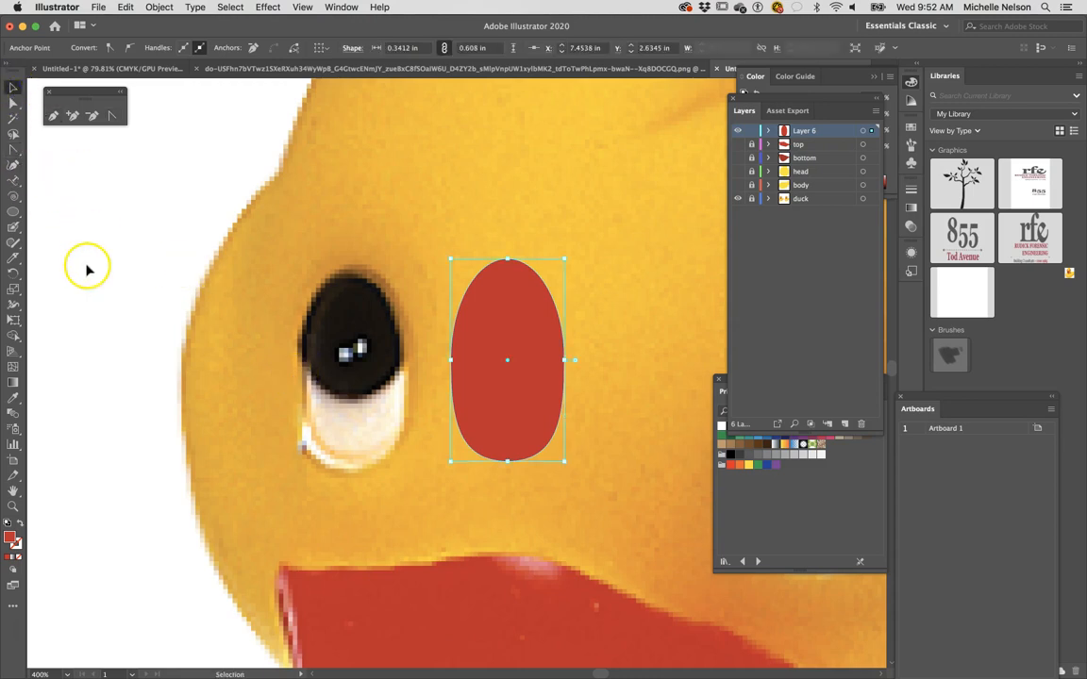
pyautogui.click(911, 128)
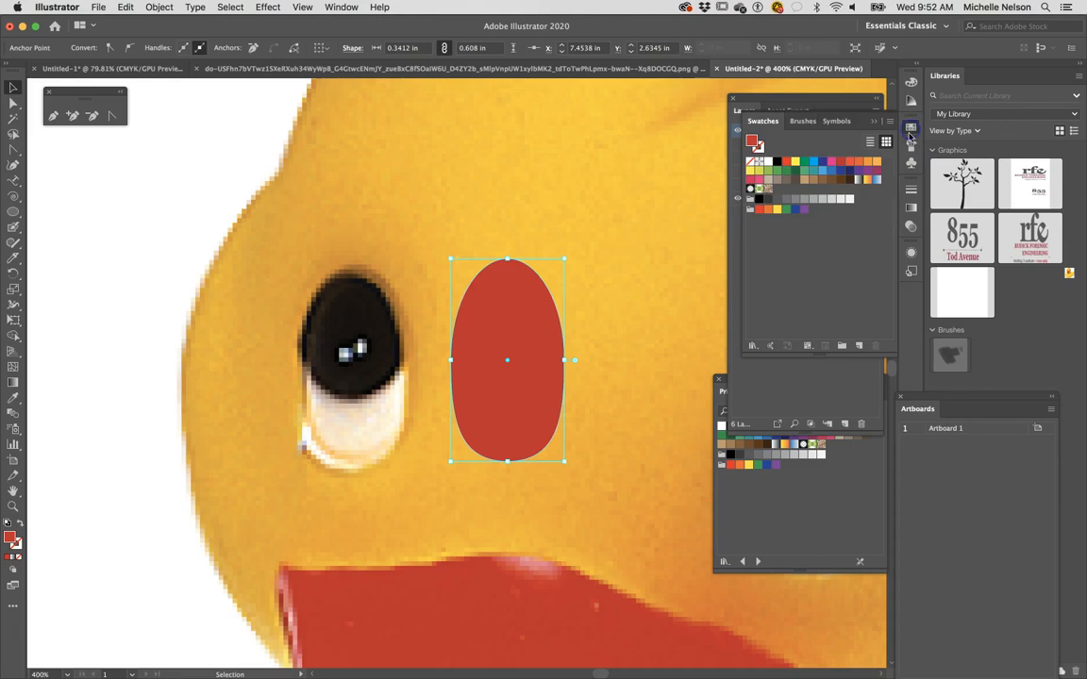
pyautogui.click(767, 161)
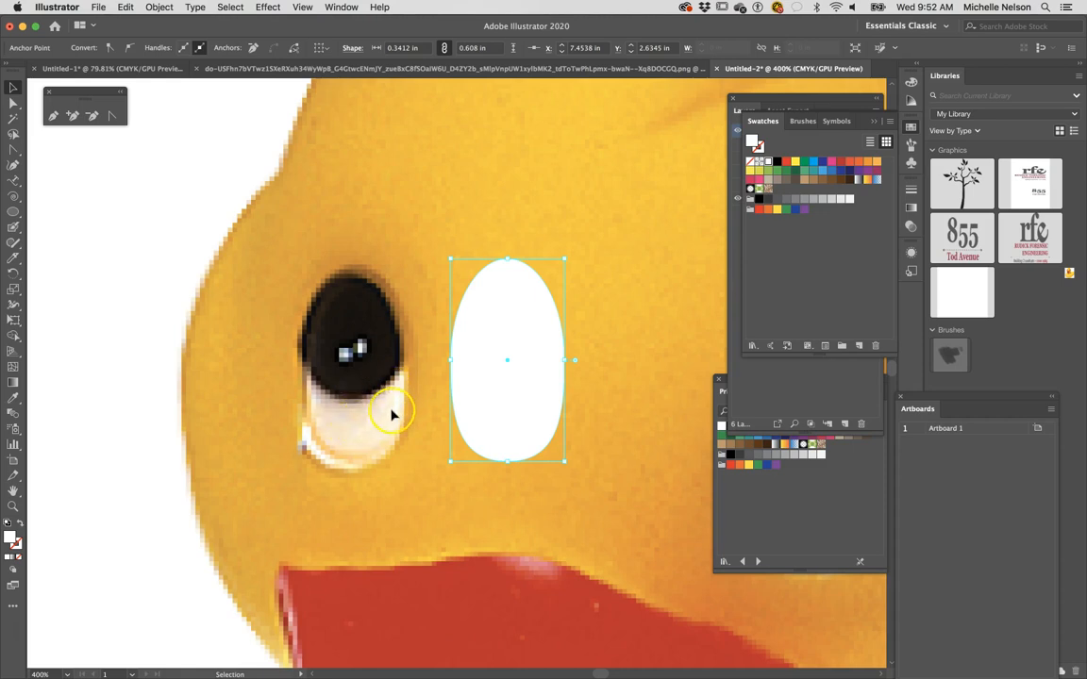
pyautogui.click(211, 272)
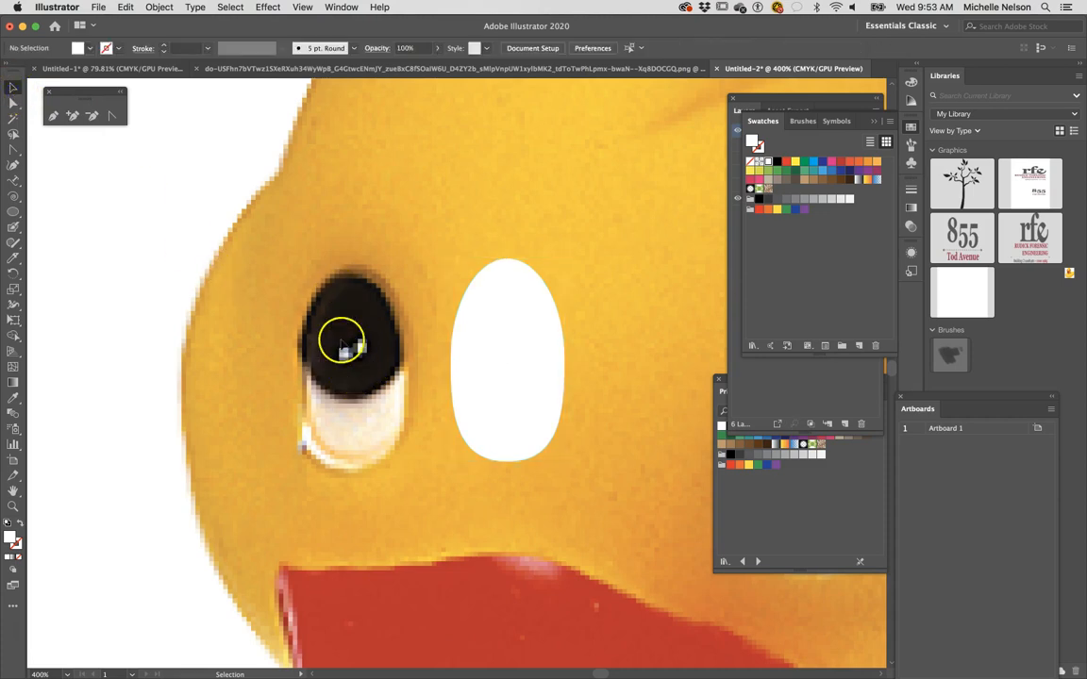
# Draw an ellipse over the photo's dark pupil, fill it with black and widen it to about 0.29 by 0.36 in
pyautogui.press('l')
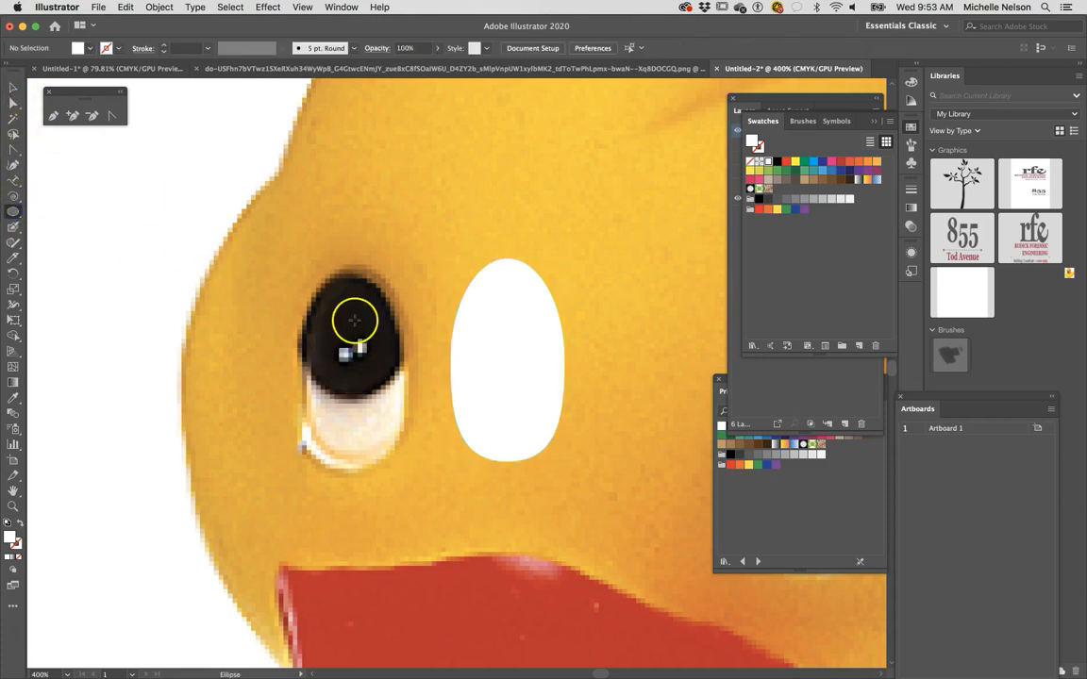
pyautogui.moveTo(322, 278); pyautogui.dragTo(399, 397)
pyautogui.click(769, 160)
pyautogui.click(775, 162)
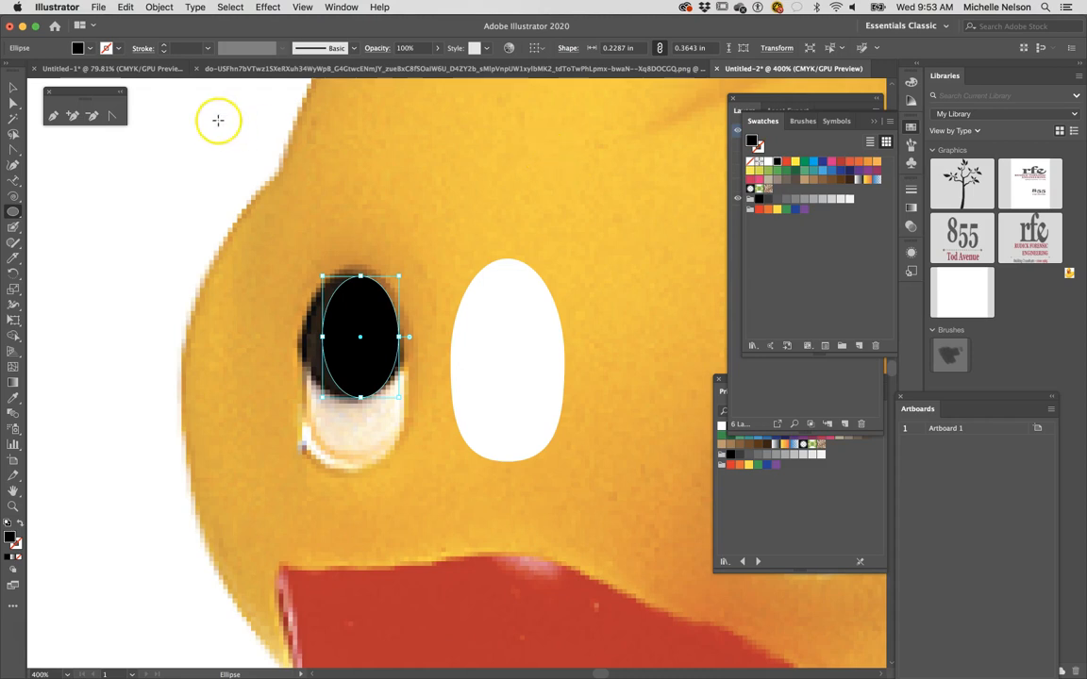
pyautogui.click(13, 87)
pyautogui.click(322, 339)
pyautogui.moveTo(323, 337); pyautogui.dragTo(300, 337)
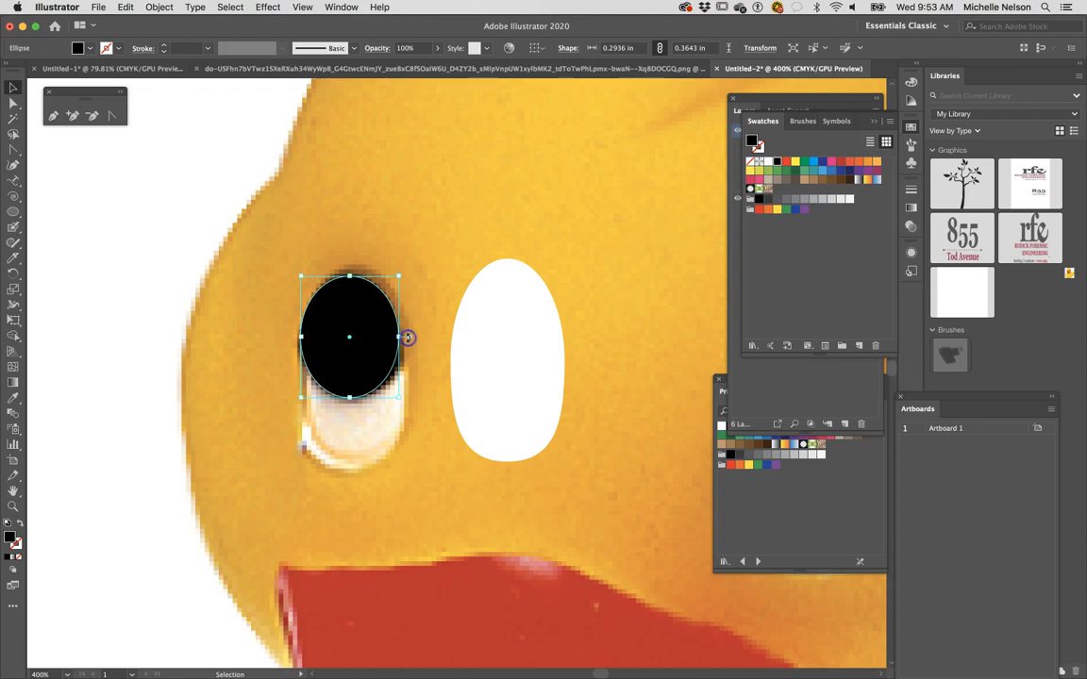
# Broaden the bottom curve of the black pupil ellipse with the Anchor Point tool
pyautogui.click(111, 116)
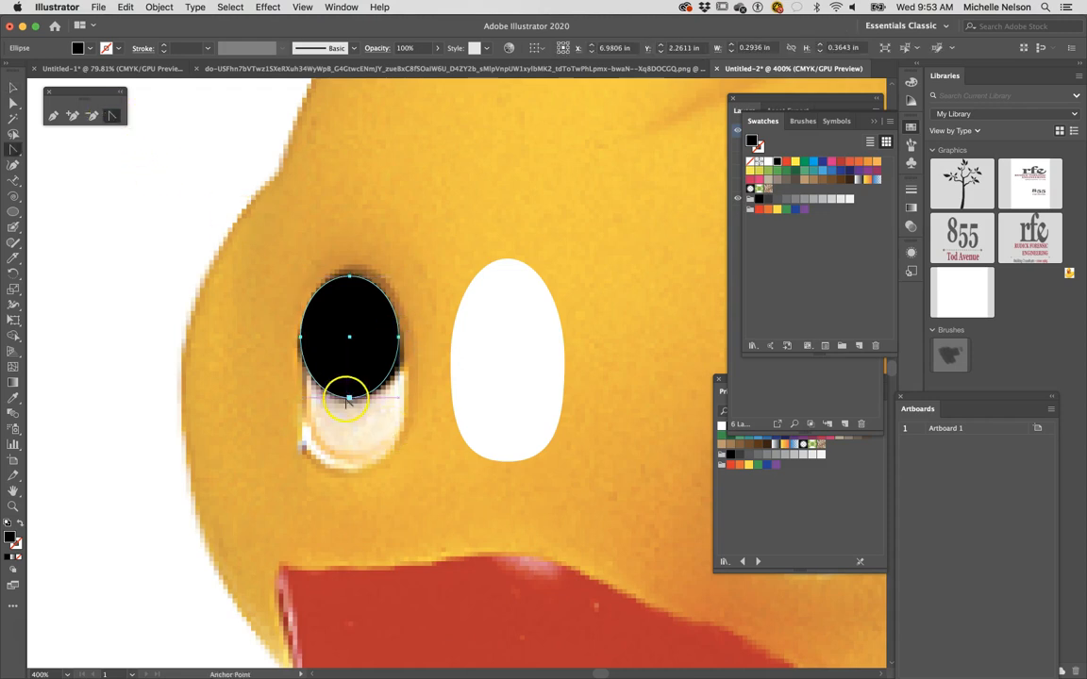
pyautogui.click(350, 397)
pyautogui.moveTo(358, 400); pyautogui.dragTo(320, 401)
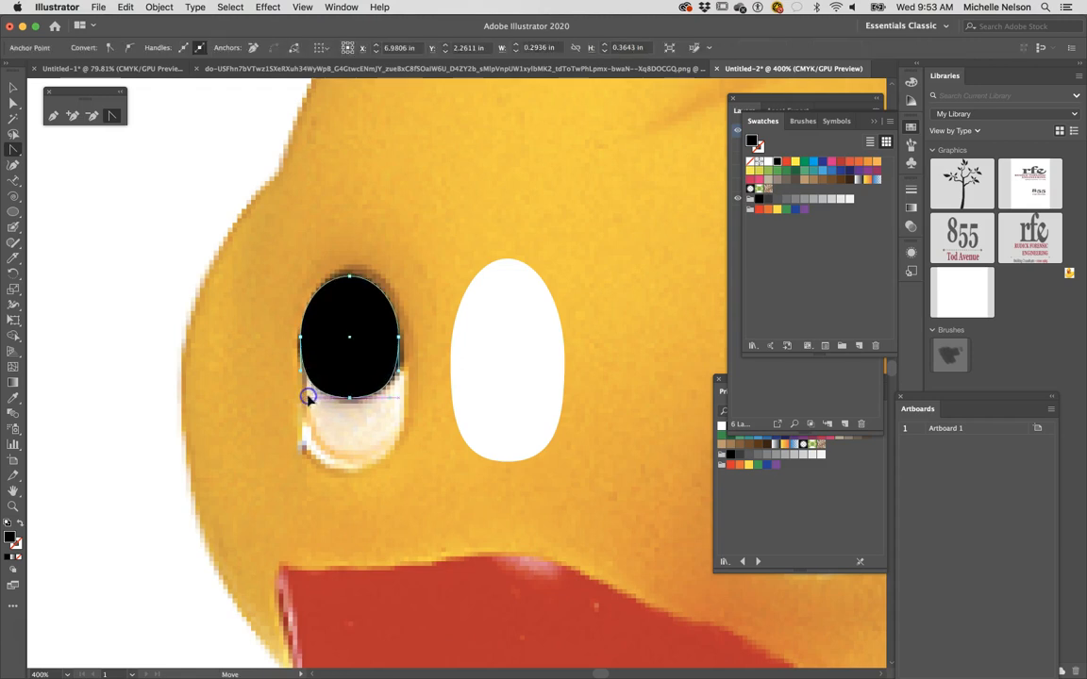
pyautogui.click(8, 89)
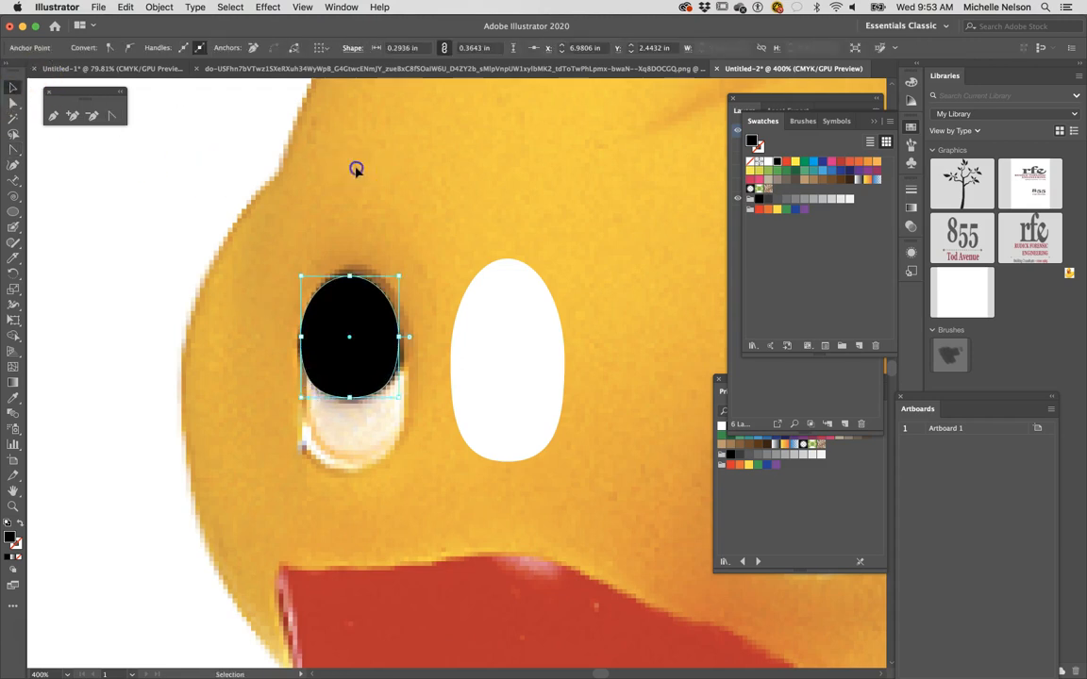
pyautogui.click(355, 169)
# Move the white eye shape back over the photographed eye, behind the black pupil
pyautogui.moveTo(553, 381); pyautogui.dragTo(397, 395)
pyautogui.click(514, 381)
pyautogui.click(388, 357)
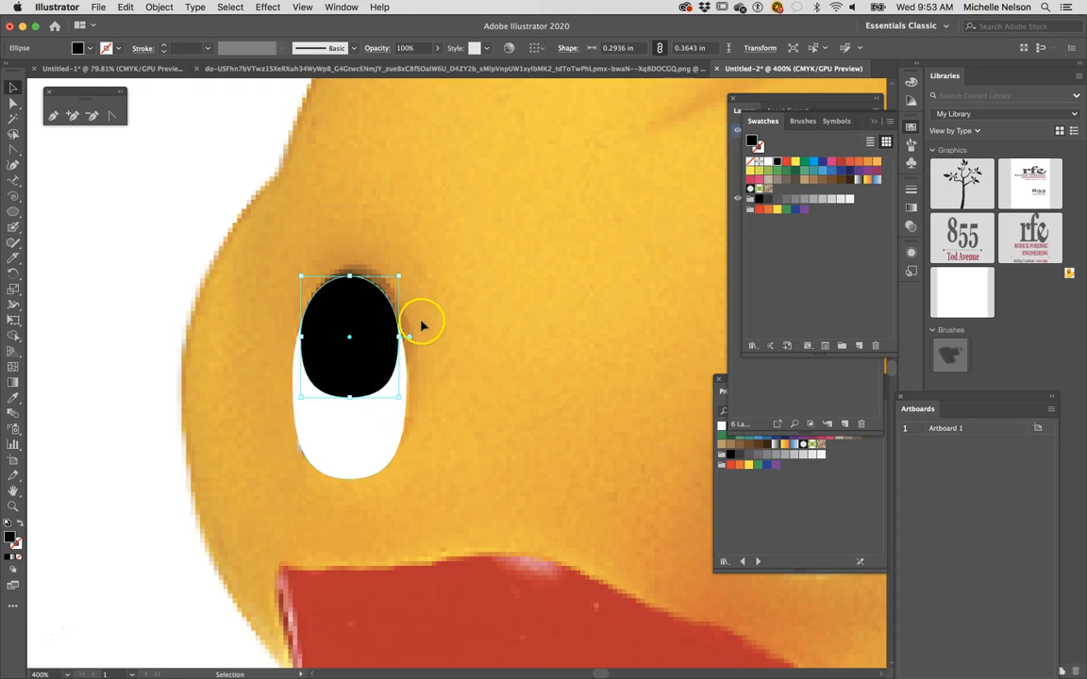
pyautogui.click(458, 327)
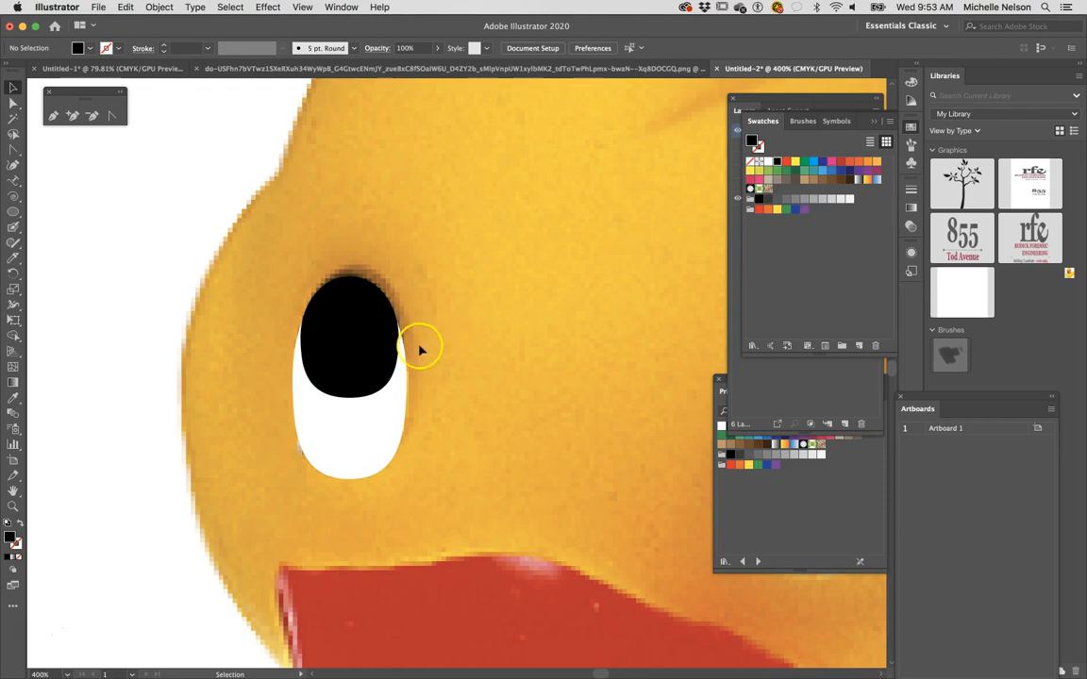
# Move the pupil's two side anchor points down and outward to match the edges of the white eye shape
pyautogui.click(344, 316)
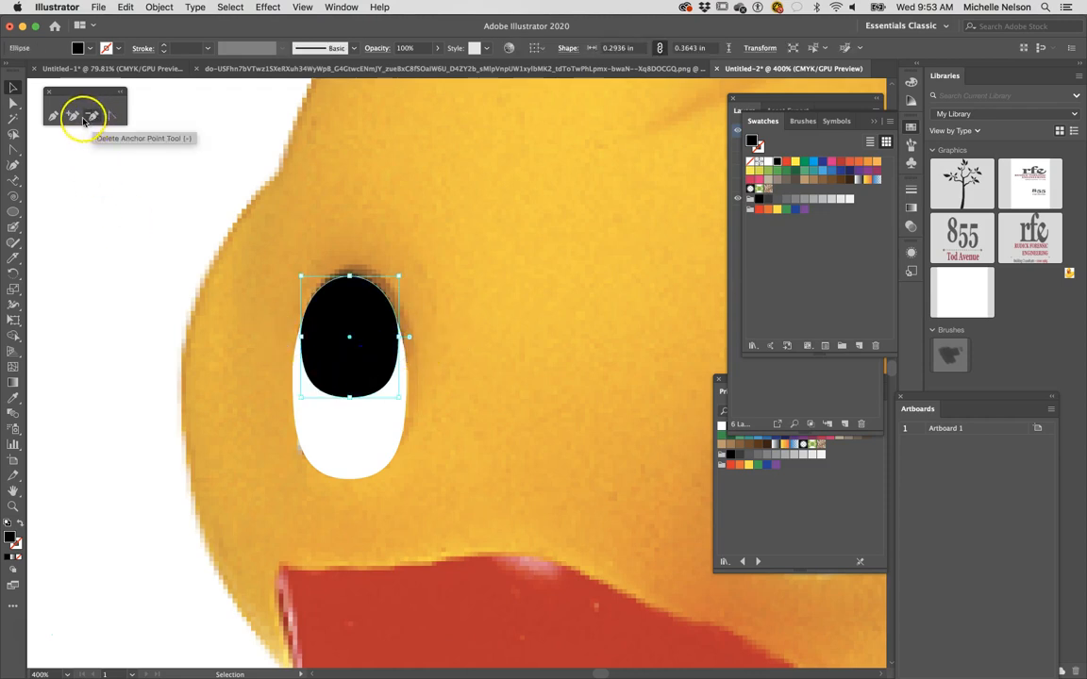
pyautogui.click(14, 104)
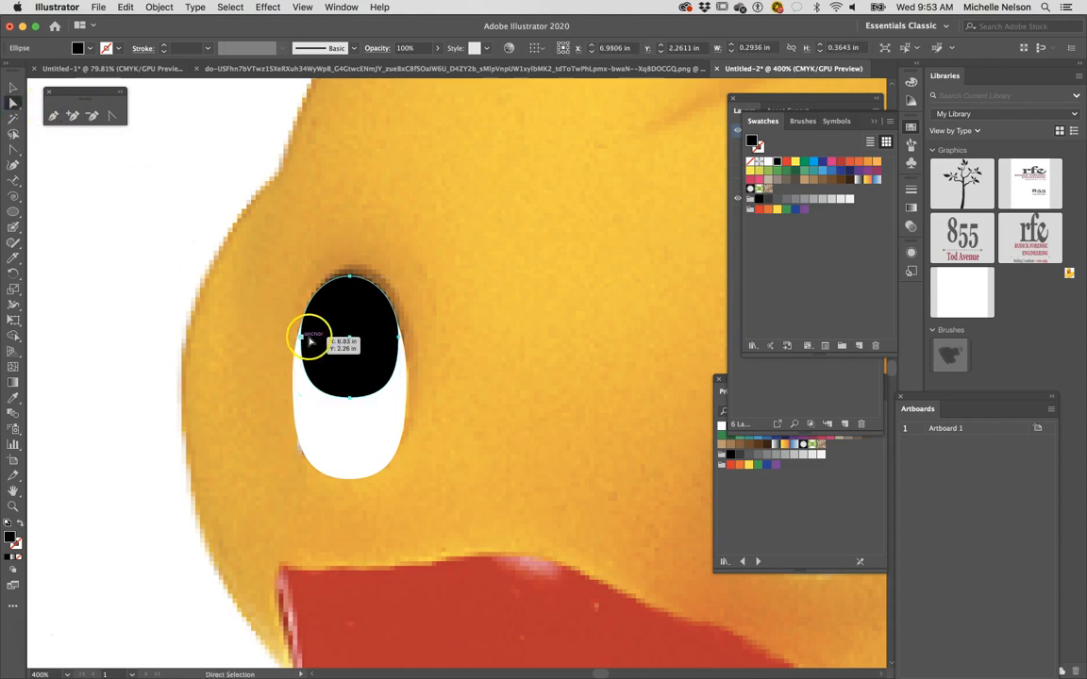
pyautogui.click(301, 337)
pyautogui.moveTo(304, 342); pyautogui.dragTo(304, 353)
pyautogui.moveTo(398, 337); pyautogui.dragTo(404, 353)
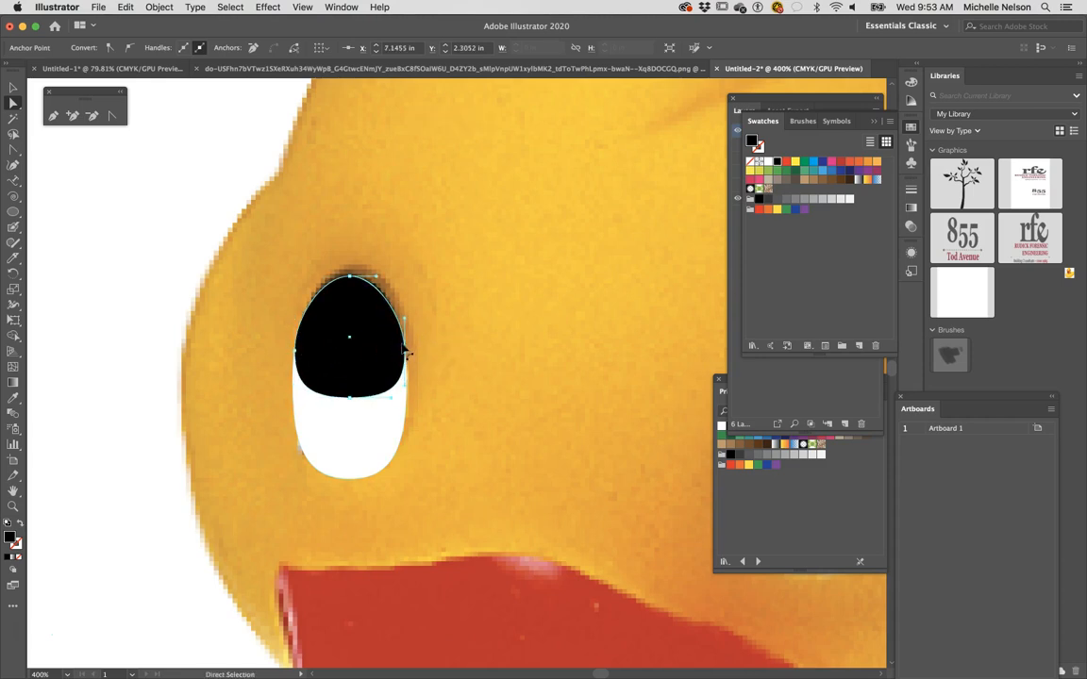
pyautogui.click(437, 340)
# Raise the pupil's top anchor point slightly and lengthen both its handles to round the top curve
pyautogui.click(351, 312)
pyautogui.click(350, 277)
pyautogui.moveTo(350, 277); pyautogui.dragTo(349, 273)
pyautogui.click(490, 318)
pyautogui.click(349, 275)
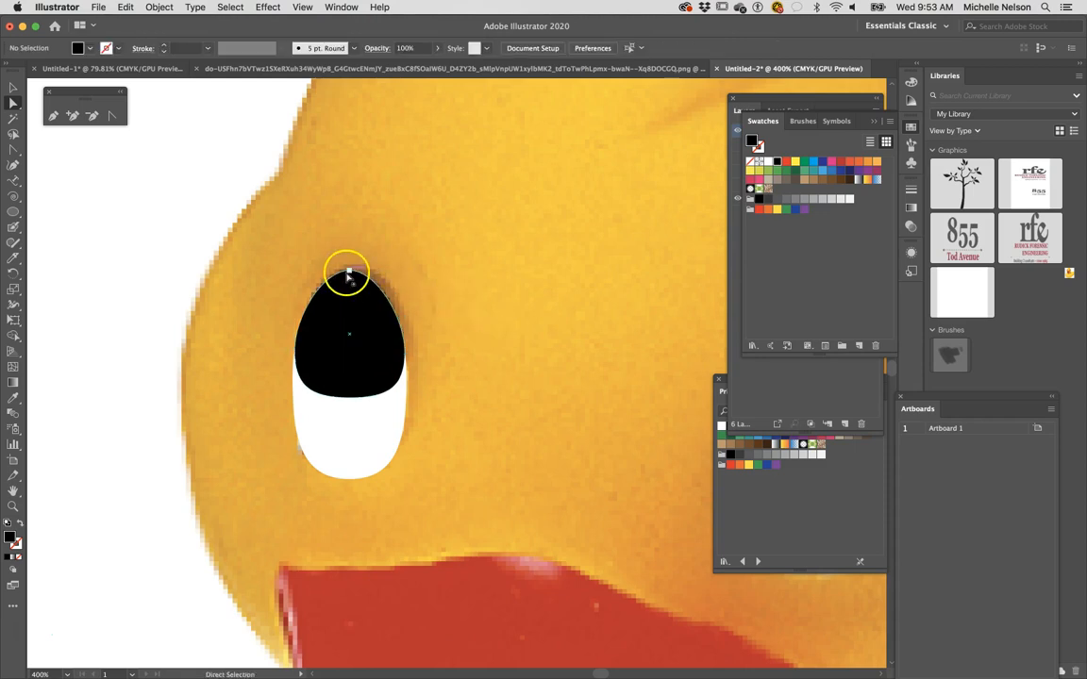
pyautogui.click(349, 272)
pyautogui.moveTo(377, 271); pyautogui.dragTo(391, 270)
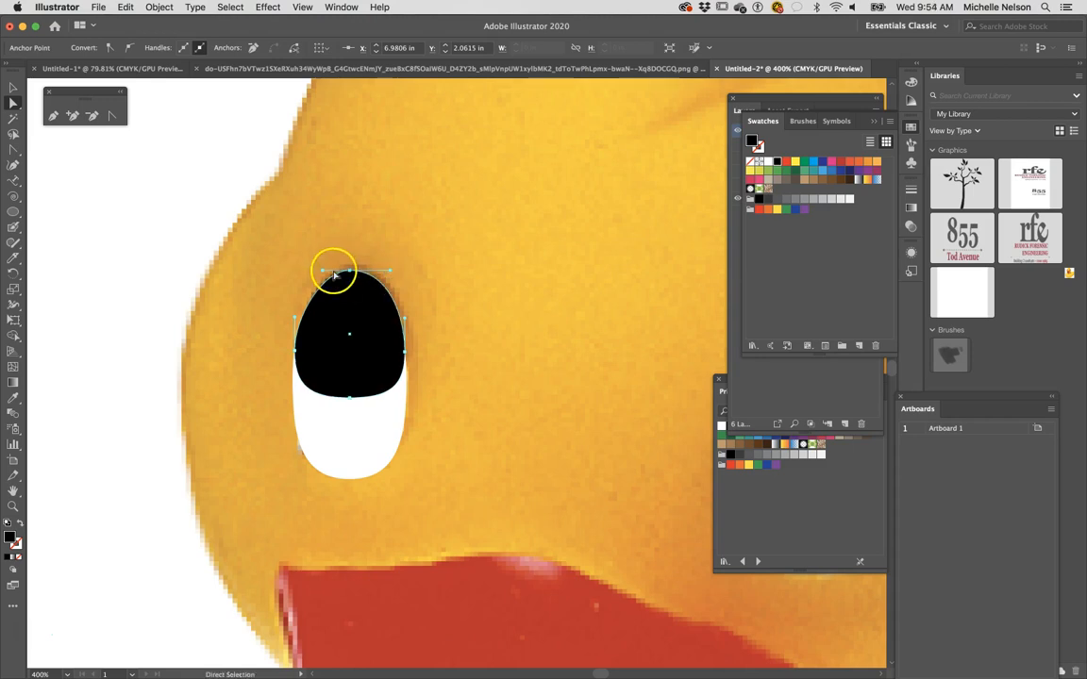
pyautogui.moveTo(322, 271); pyautogui.dragTo(313, 270)
pyautogui.click(13, 87)
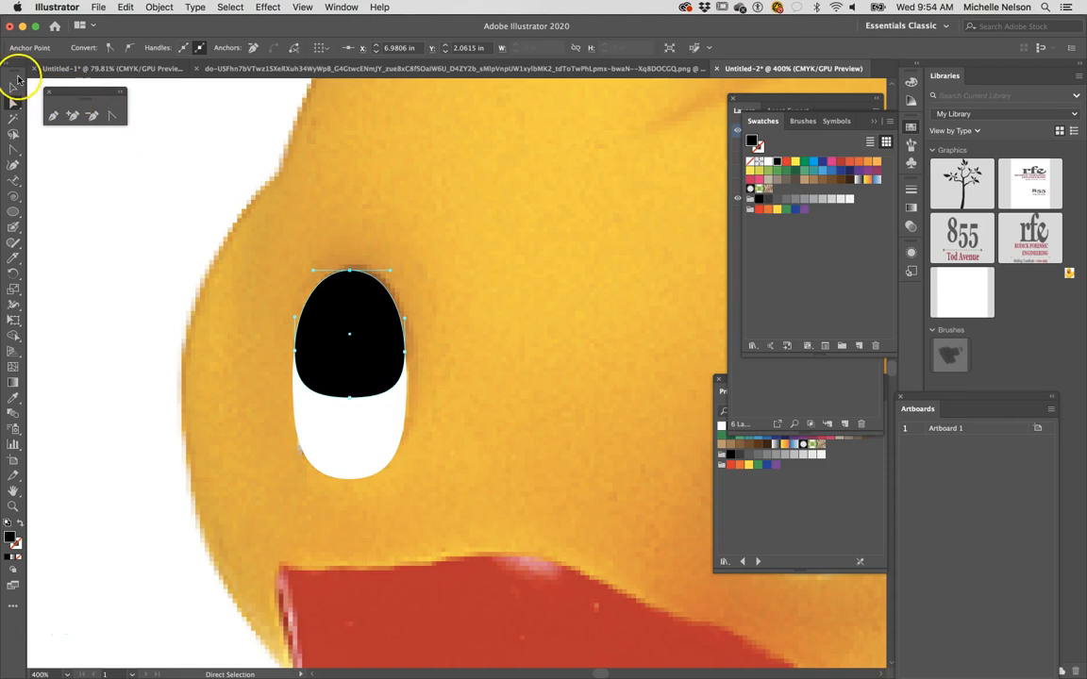
pyautogui.click(431, 229)
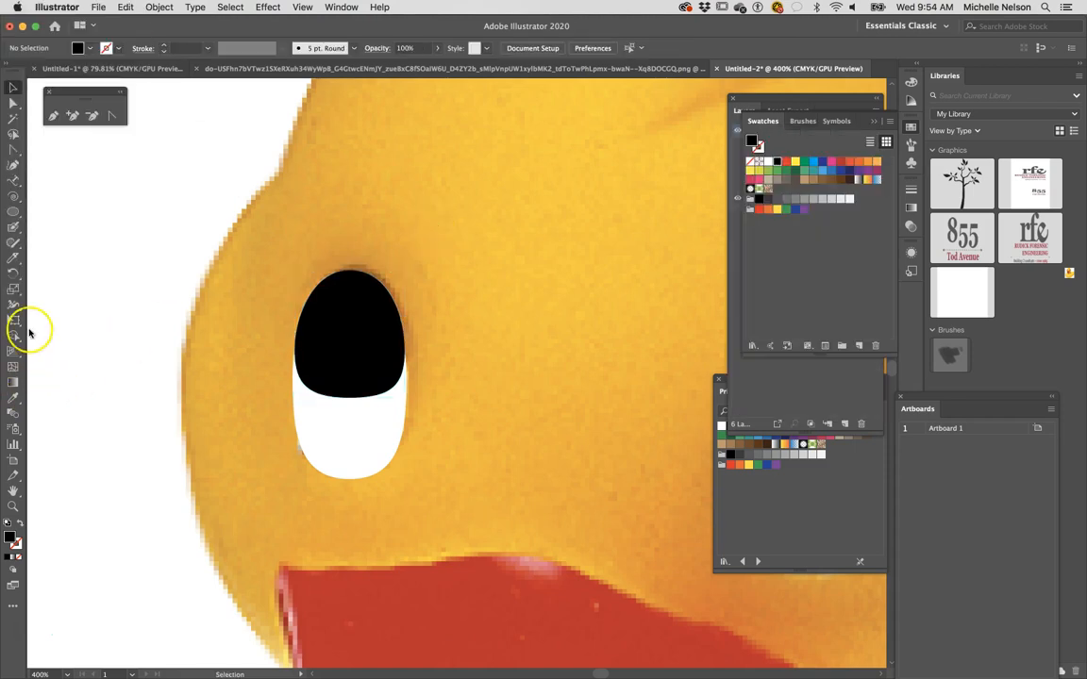
# Draw a highlight ellipse about 0.04 in wide and 0.08 in high inside the pupil and fill it with white
pyautogui.click(13, 214)
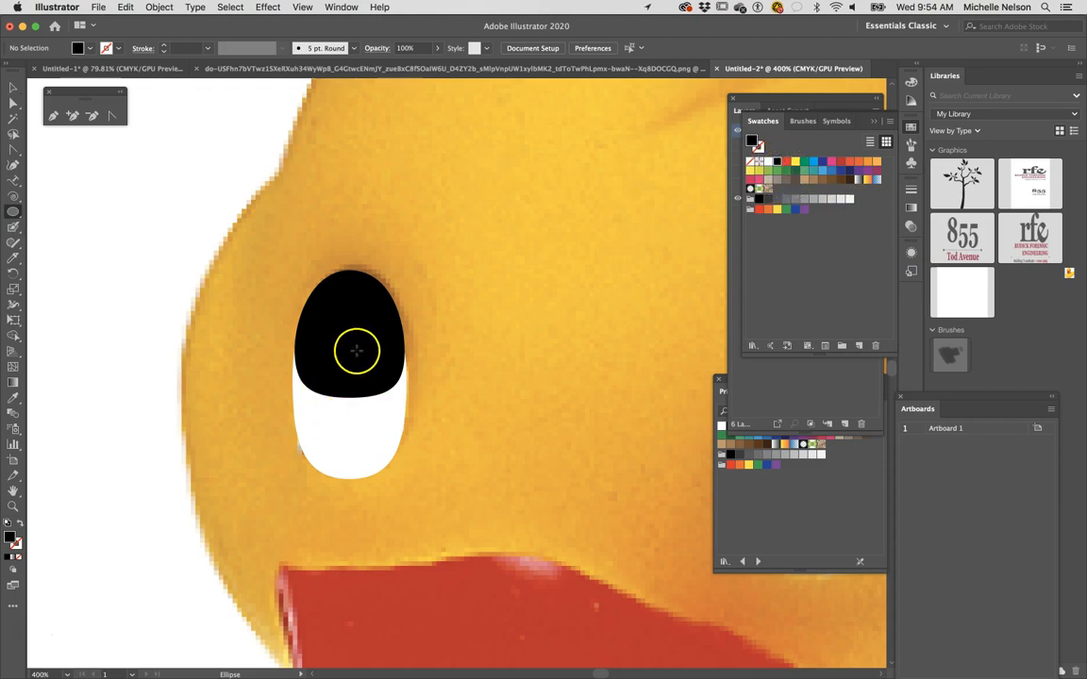
pyautogui.moveTo(359, 352); pyautogui.dragTo(370, 378)
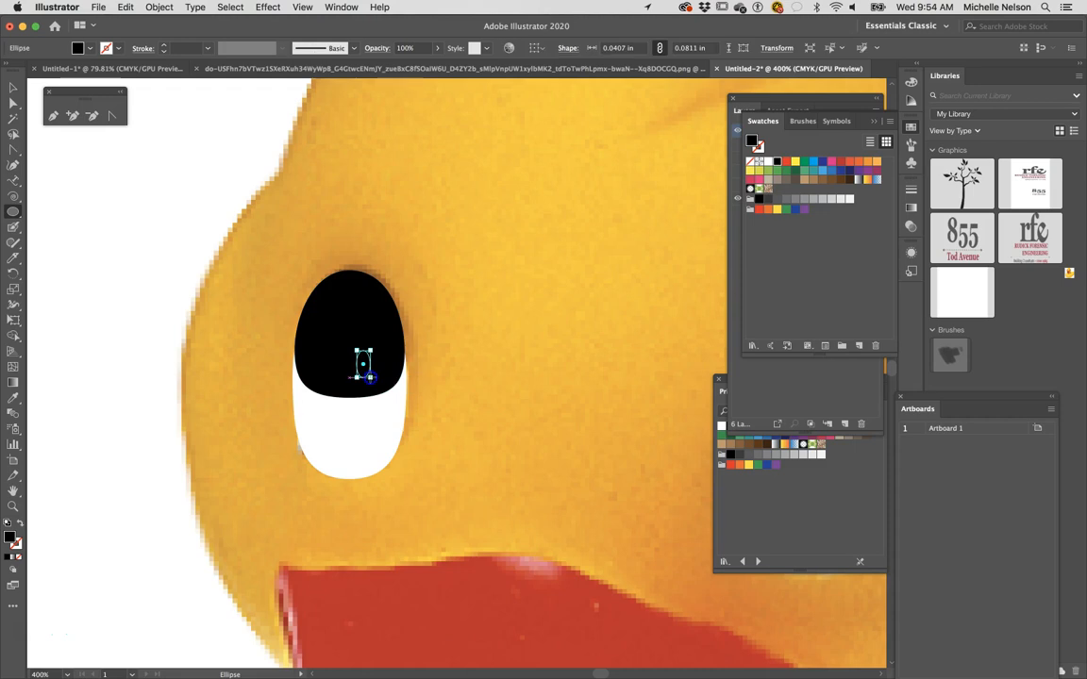
pyautogui.click(318, 398)
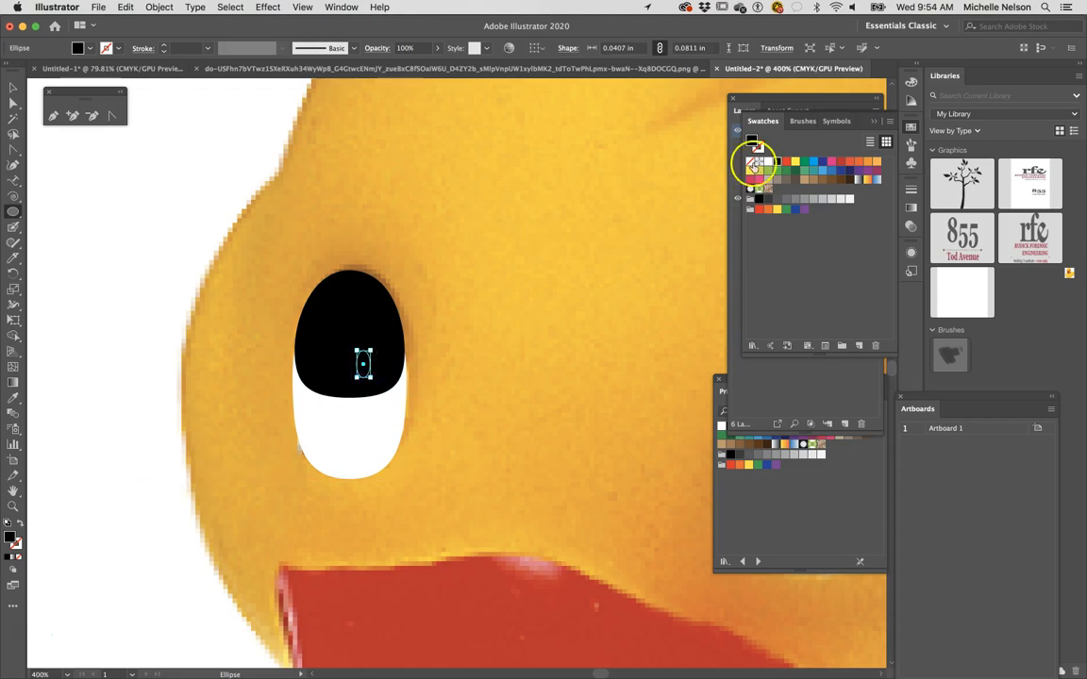
pyautogui.click(767, 162)
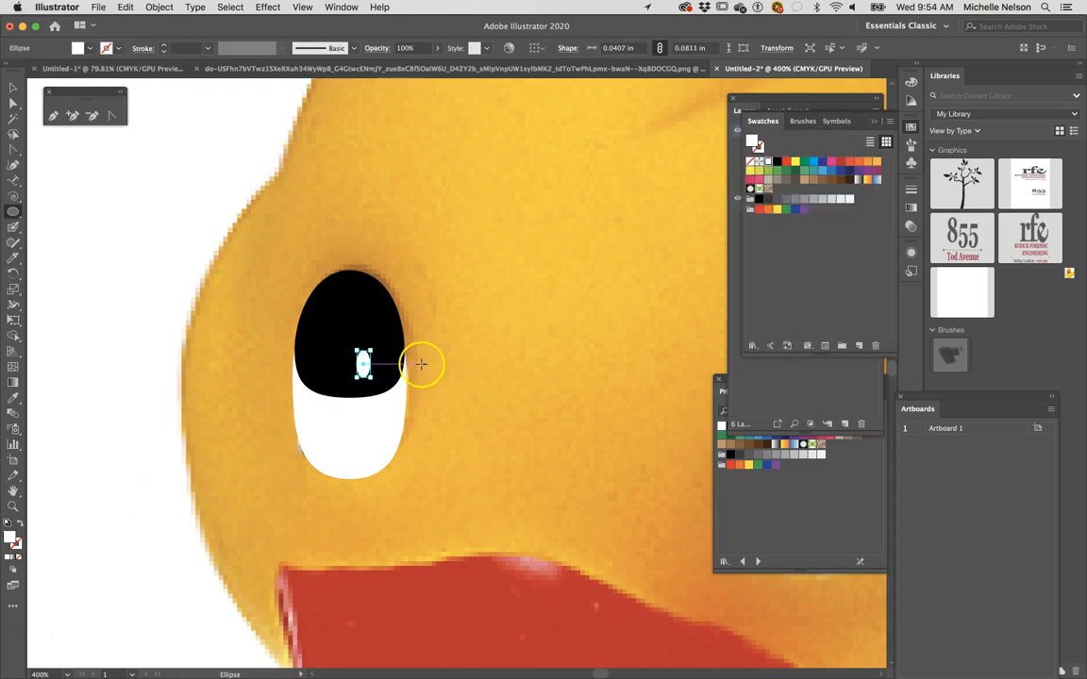
# Add a white highlight dot about 0.017 in across and place it just to the right of the larger highlight
pyautogui.moveTo(389, 363); pyautogui.dragTo(388, 363)
pyautogui.click(12, 88)
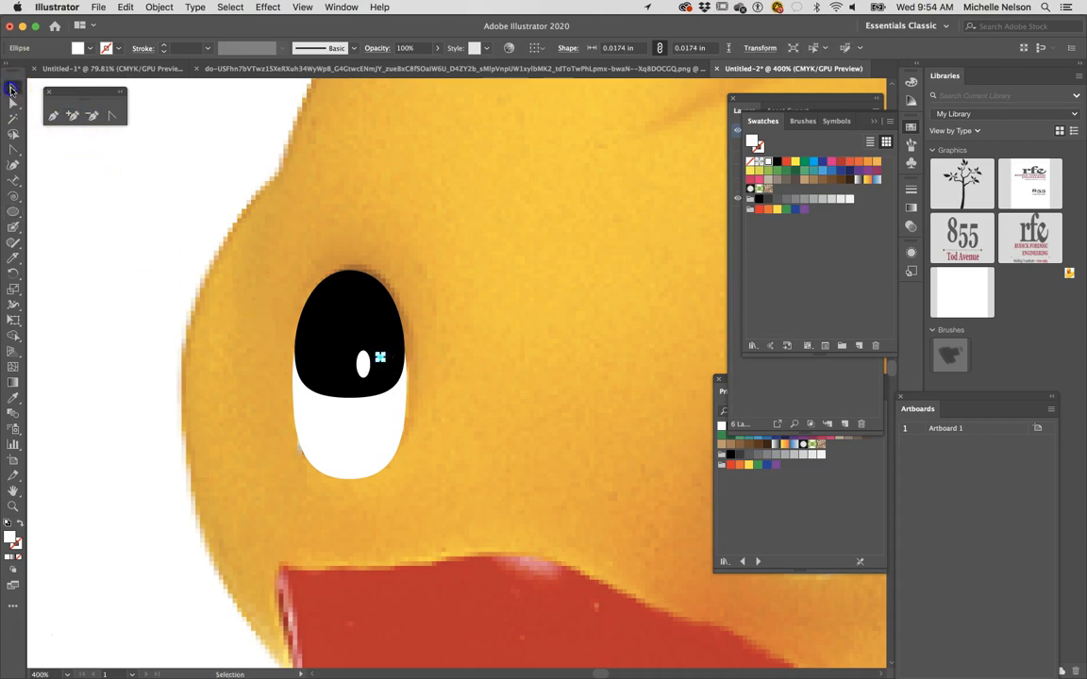
pyautogui.click(404, 233)
pyautogui.click(381, 358)
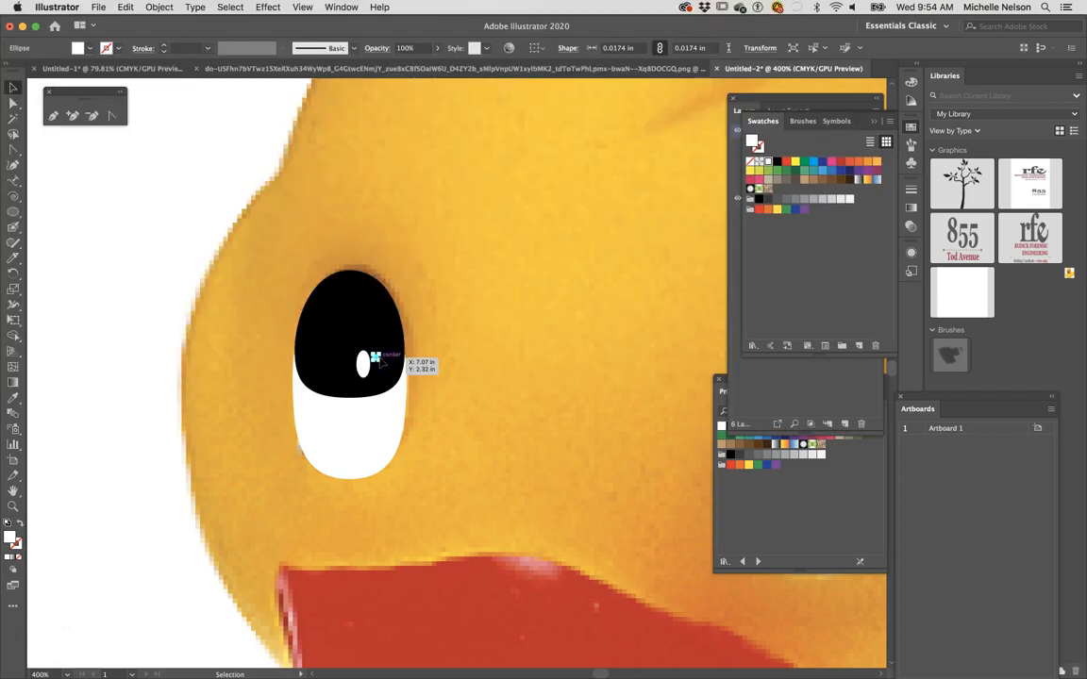
pyautogui.click(516, 357)
pyautogui.press('a')
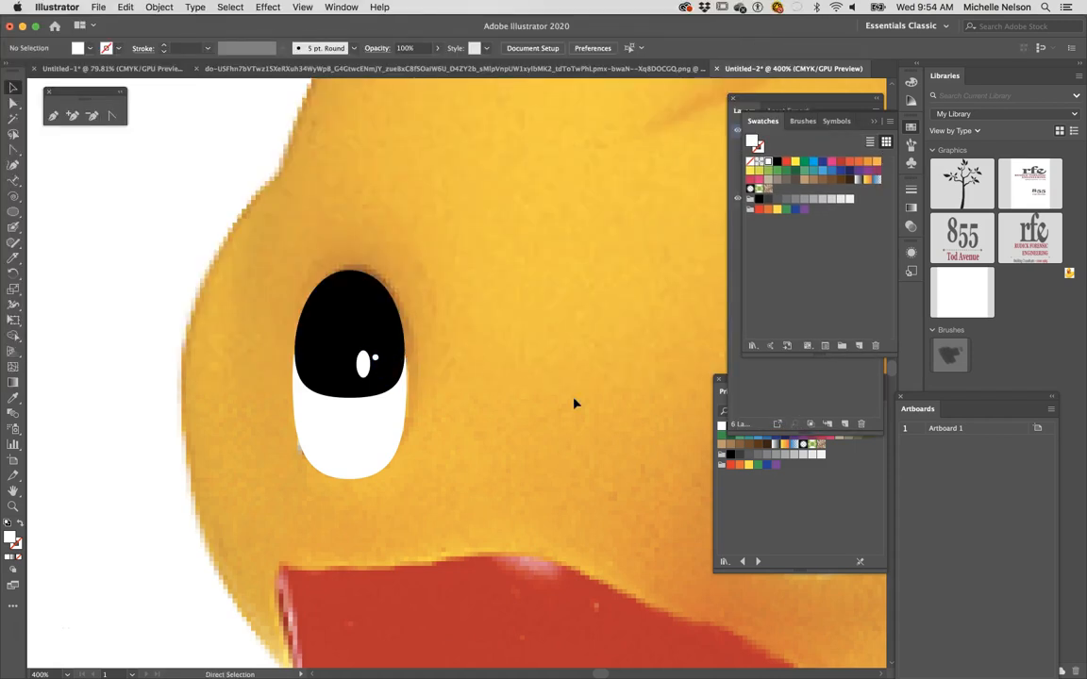
# Move the black pupil and the white eye shape together to the right of the photographed eye, leaving the highlights in place
pyautogui.press('super+minus')
pyautogui.press('super+minus')
pyautogui.press('super+minus')
pyautogui.press('super+minus')
pyautogui.hscroll(3, 646, 408)
pyautogui.scroll(-2, 645, 407)
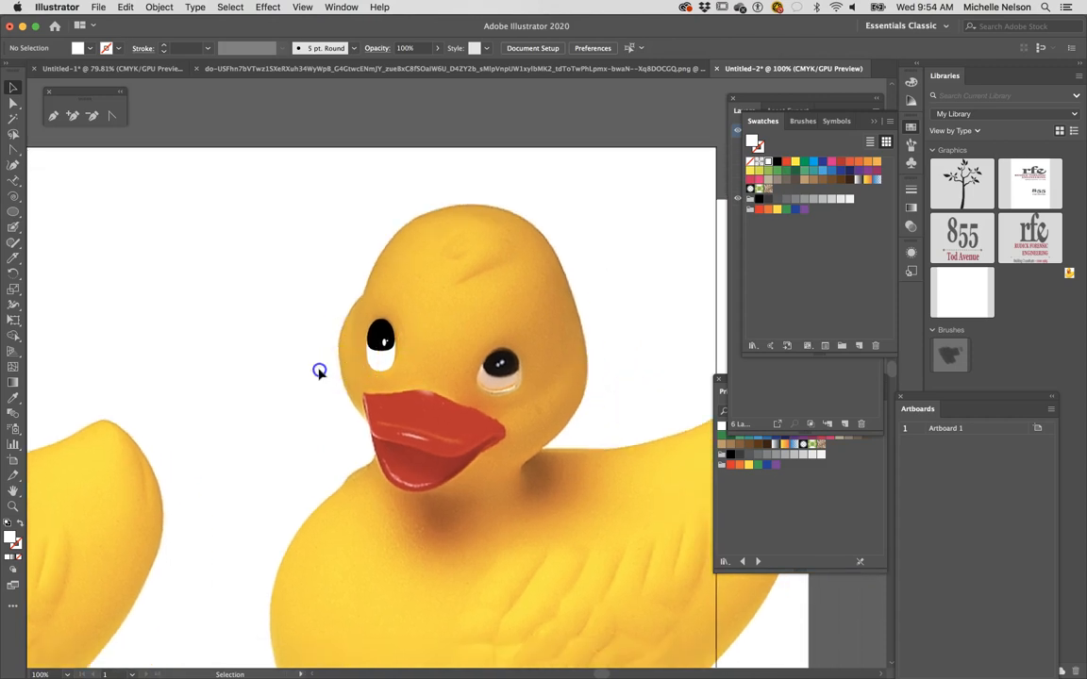
pyautogui.press('super+equal')
pyautogui.press('super+equal')
pyautogui.press('super+equal')
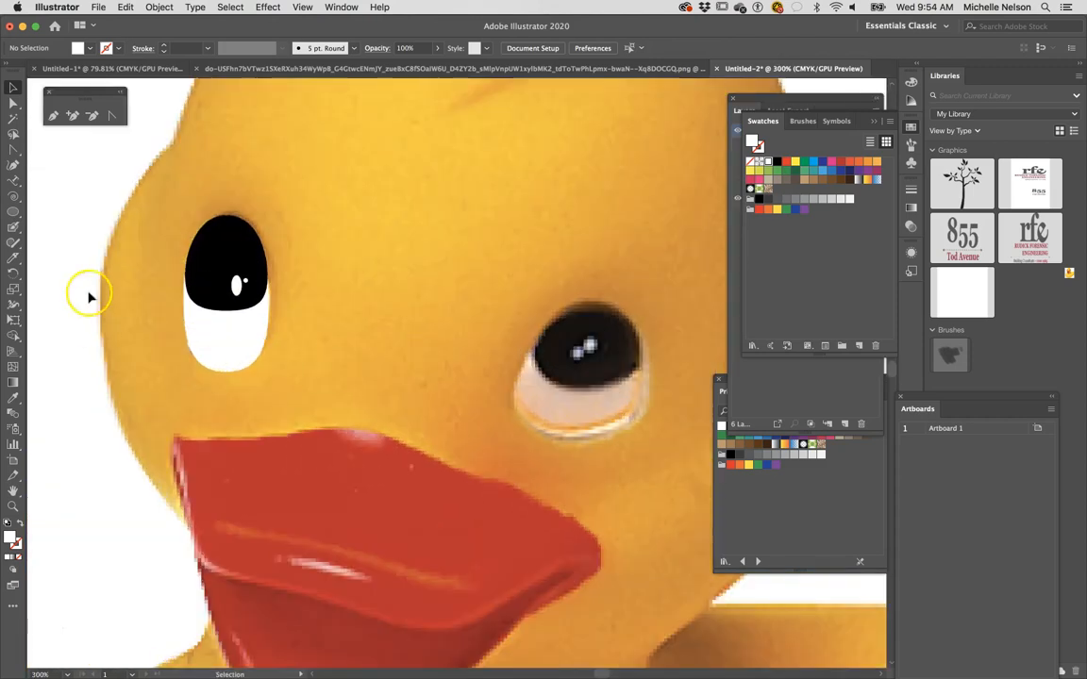
pyautogui.moveTo(202, 300)
pyautogui.mouseDown()
pyautogui.moveTo(235, 286)
pyautogui.moveTo(340, 280)
pyautogui.moveTo(339, 292)
pyautogui.mouseUp()
pyautogui.click(260, 327)
# Fit the two white highlights to the reflections in the photographed eye, with the smaller one about 0.023 in across
pyautogui.press('super+equal')
pyautogui.press('super+equal')
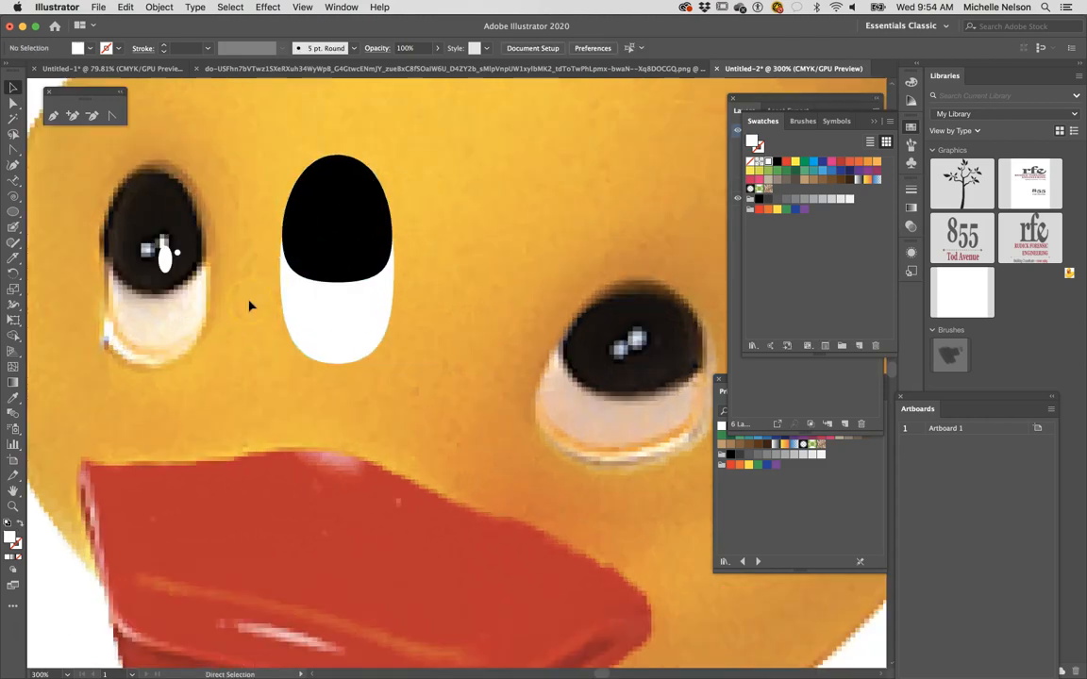
pyautogui.hscroll(-5, 250, 305)
pyautogui.scroll(1, 250, 305)
pyautogui.moveTo(243, 240)
pyautogui.mouseDown()
pyautogui.moveTo(222, 235)
pyautogui.moveTo(222, 245)
pyautogui.moveTo(262, 229)
pyautogui.moveTo(252, 227)
pyautogui.mouseUp()
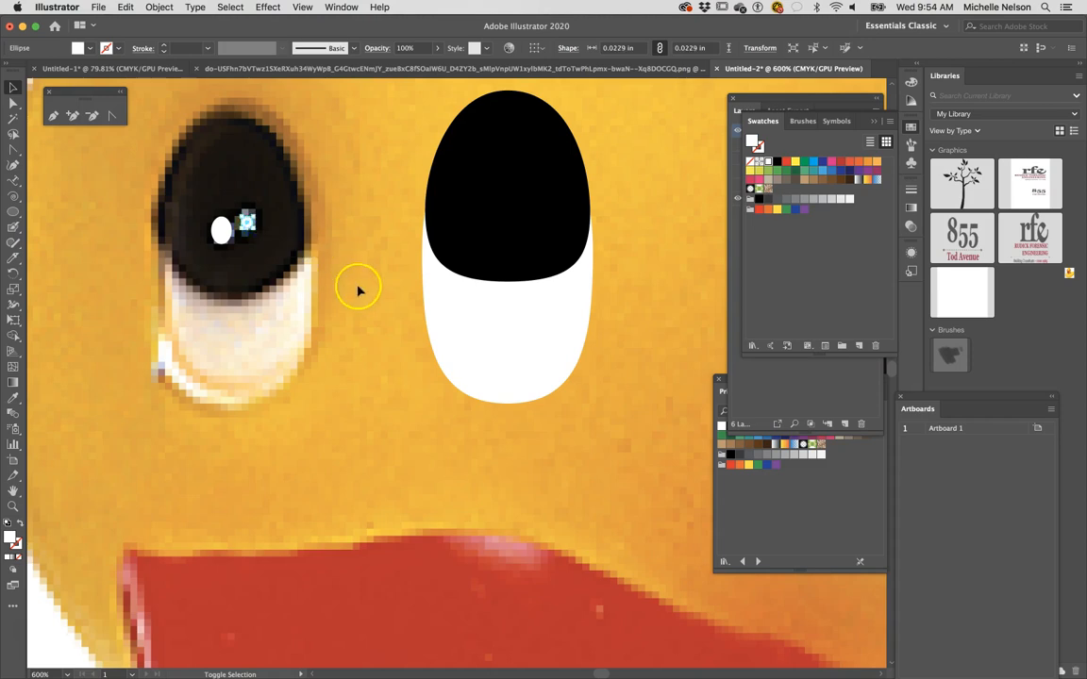
# Select the white eye shape and the black pupil together and move them back over the photographed eye, behind the highlights
pyautogui.keyDown('super'); pyautogui.click(484, 273); pyautogui.keyUp('super')
pyautogui.moveTo(497, 238); pyautogui.dragTo(232, 242)
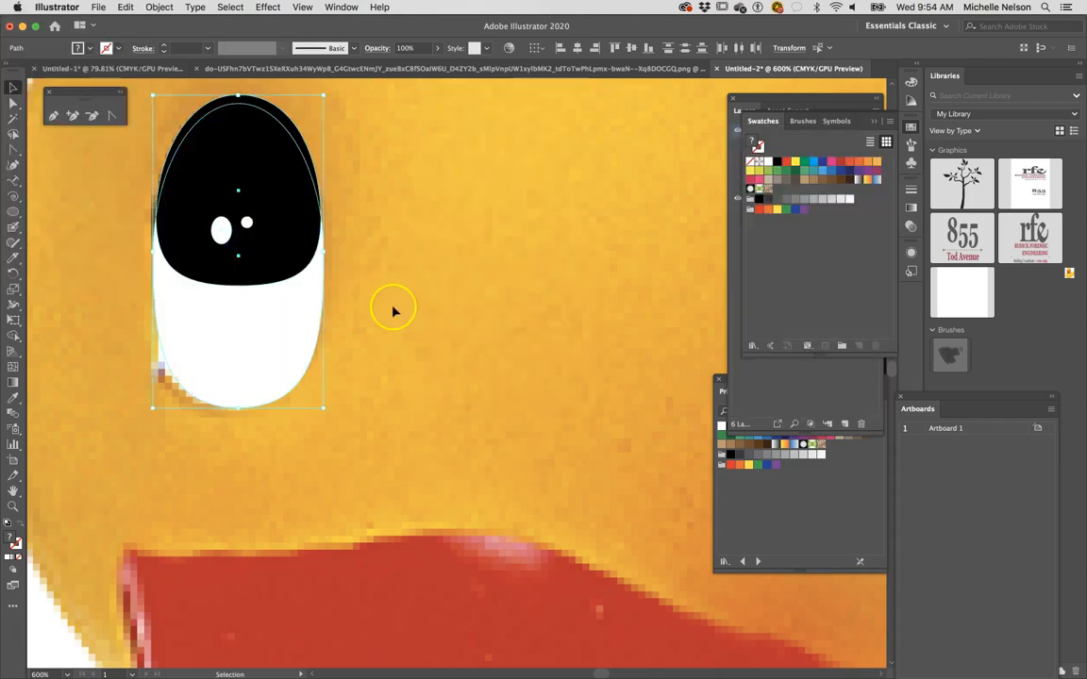
pyautogui.click(459, 347)
pyautogui.press('super+minus')
pyautogui.press('super+minus')
pyautogui.press('super+minus')
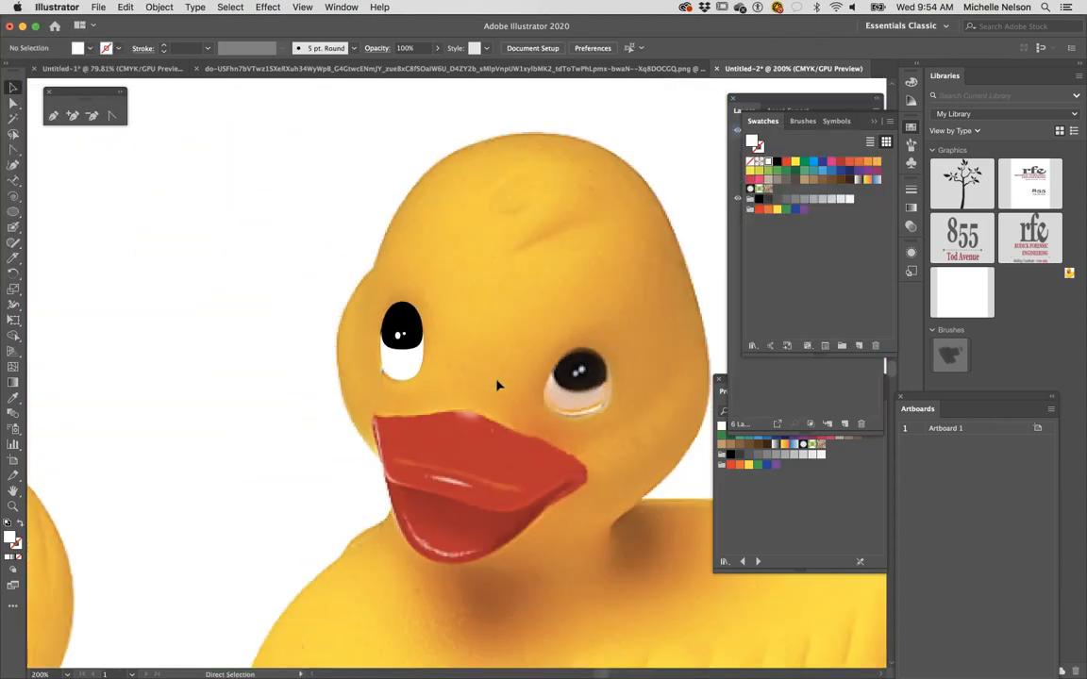
pyautogui.hscroll(5, 654, 431)
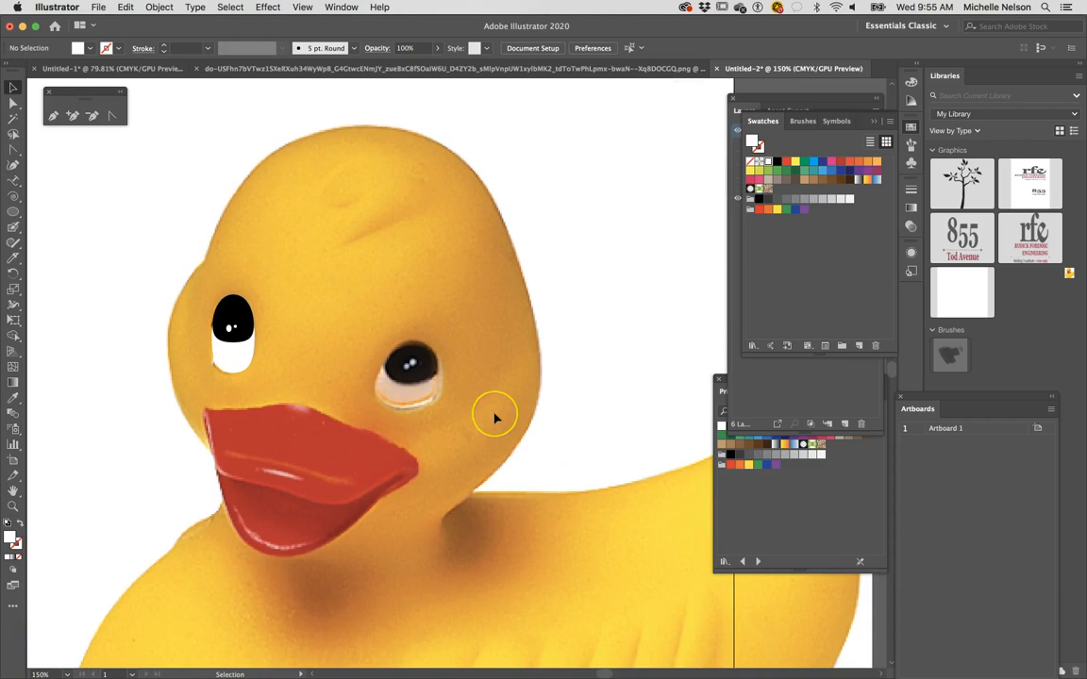
# Draw a white circle about 0.54 in across over the second photographed eye with the Ellipse tool
pyautogui.press('super+equal')
pyautogui.press('super+equal')
pyautogui.press('super+equal')
pyautogui.scroll(-5, 490, 445)
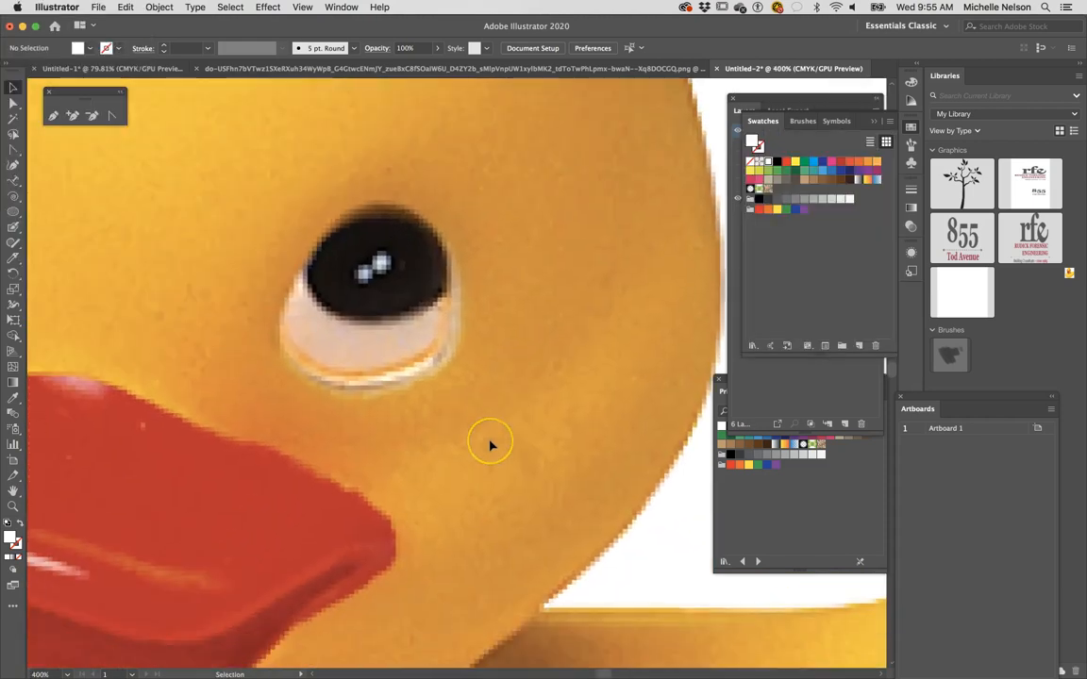
pyautogui.moveTo(13, 209); pyautogui.dragTo(62, 245)
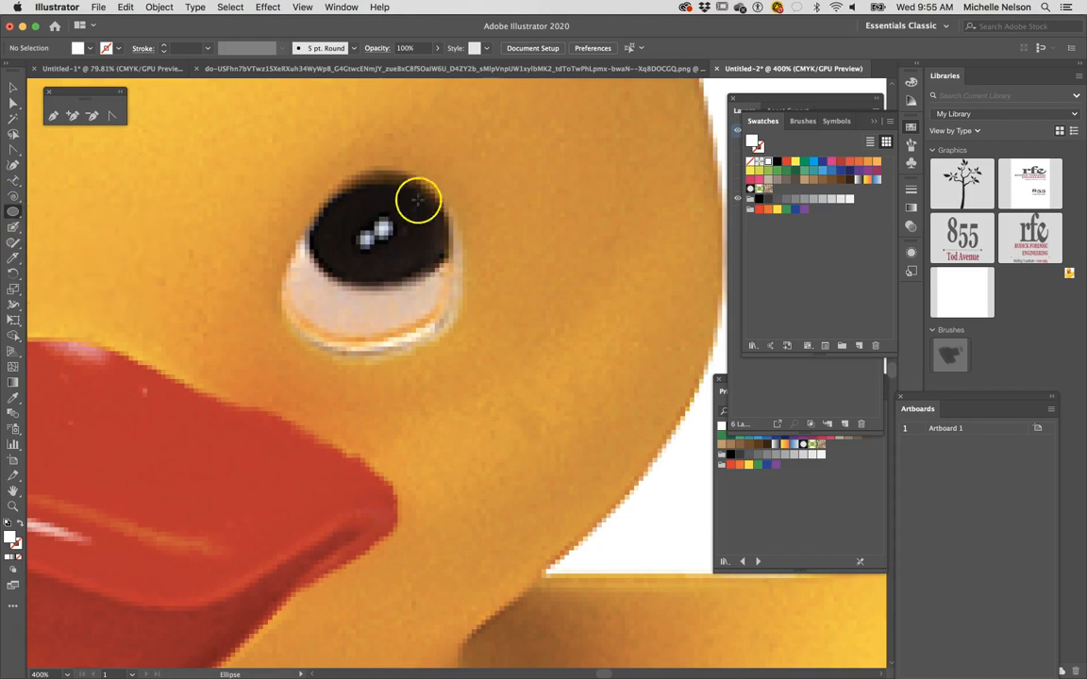
pyautogui.moveTo(422, 186); pyautogui.dragTo(281, 352)
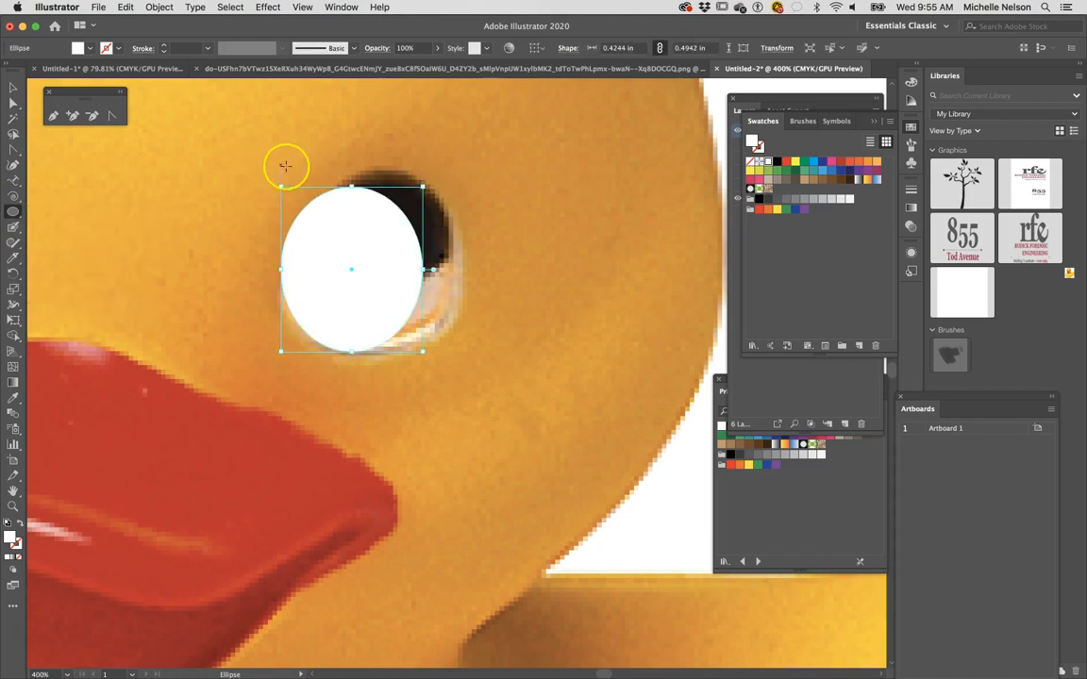
pyautogui.moveTo(424, 270); pyautogui.dragTo(460, 270)
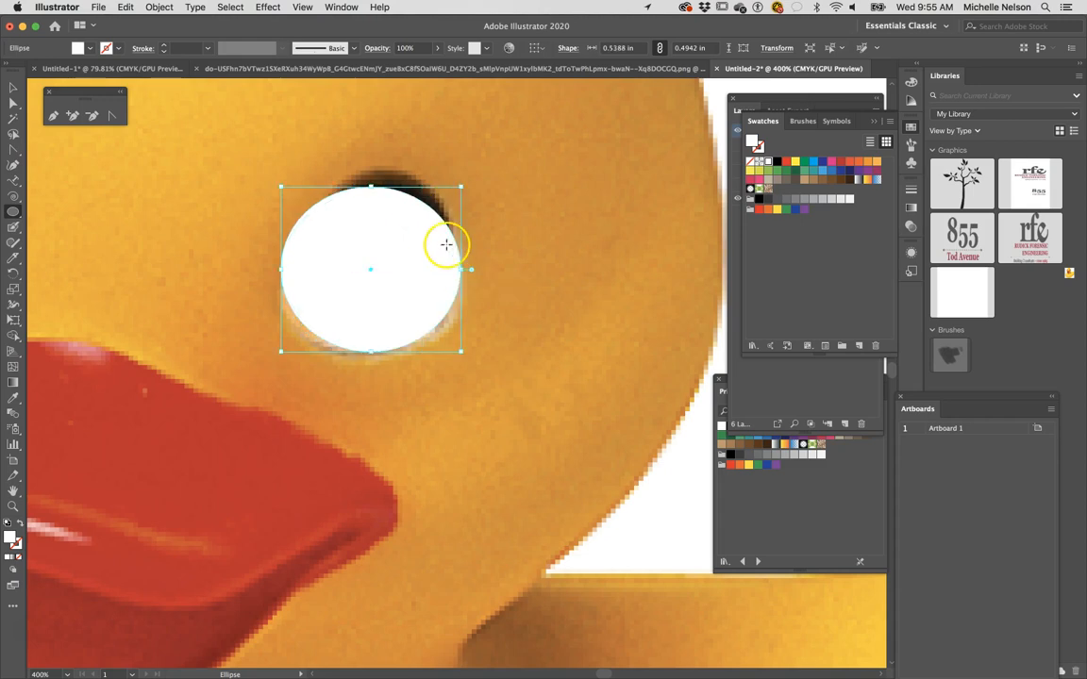
pyautogui.moveTo(371, 187); pyautogui.dragTo(376, 171)
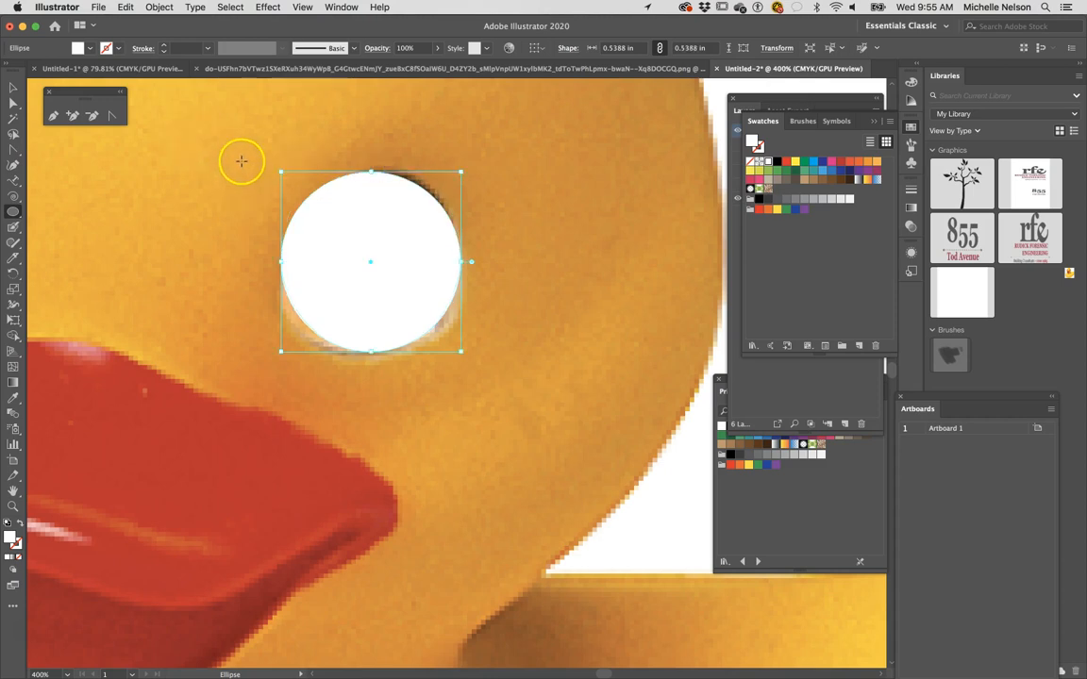
# Change the circle to a pink 1 pt outline with no fill so the photographed eye shows through
pyautogui.moveTo(762, 214); pyautogui.dragTo(752, 187)
pyautogui.click(750, 182)
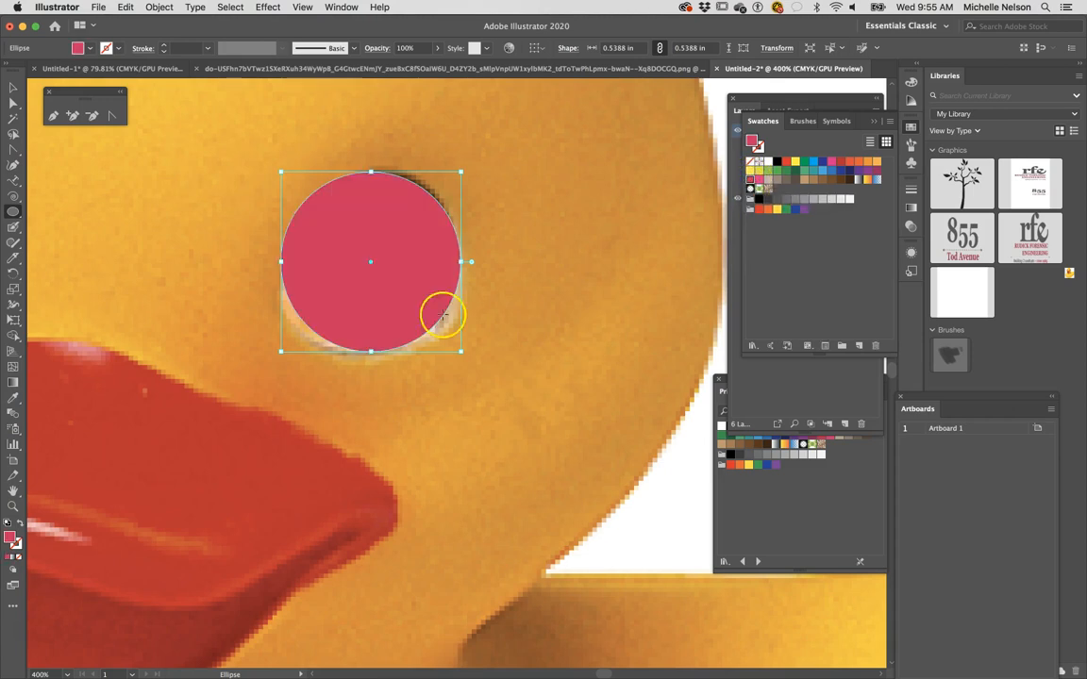
pyautogui.click(19, 525)
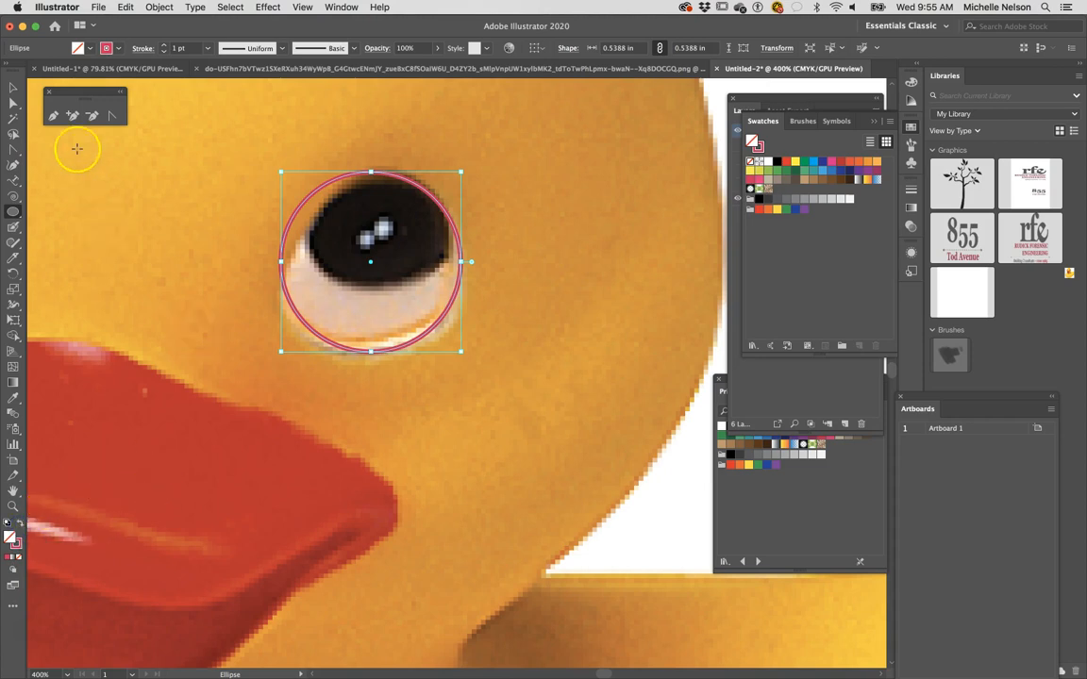
pyautogui.click(13, 87)
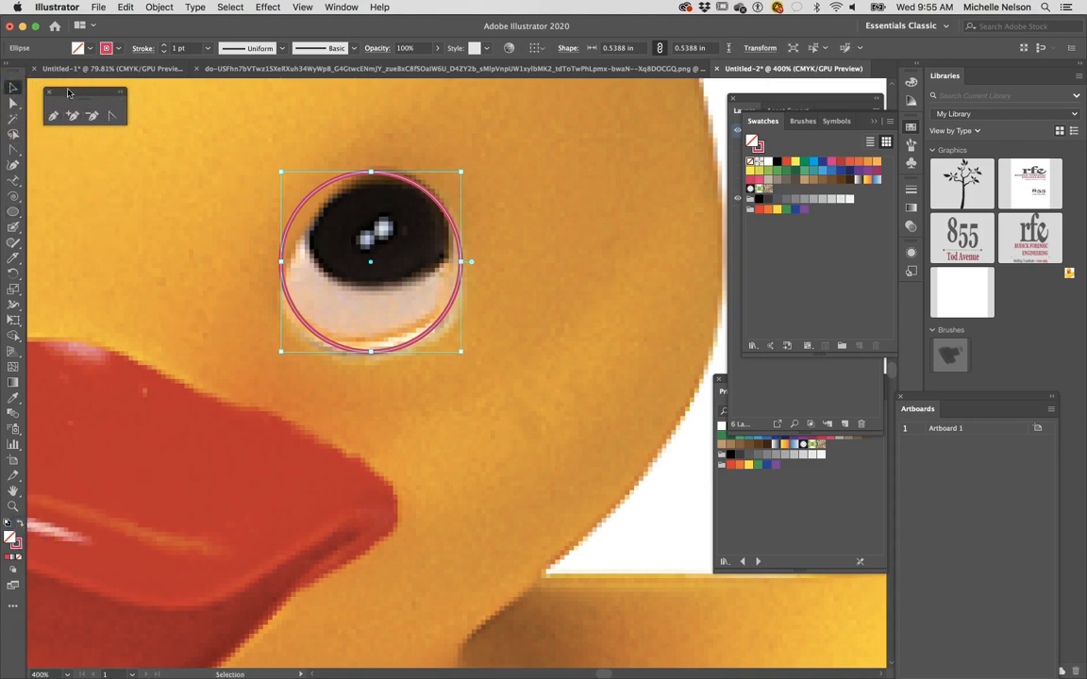
pyautogui.click(313, 136)
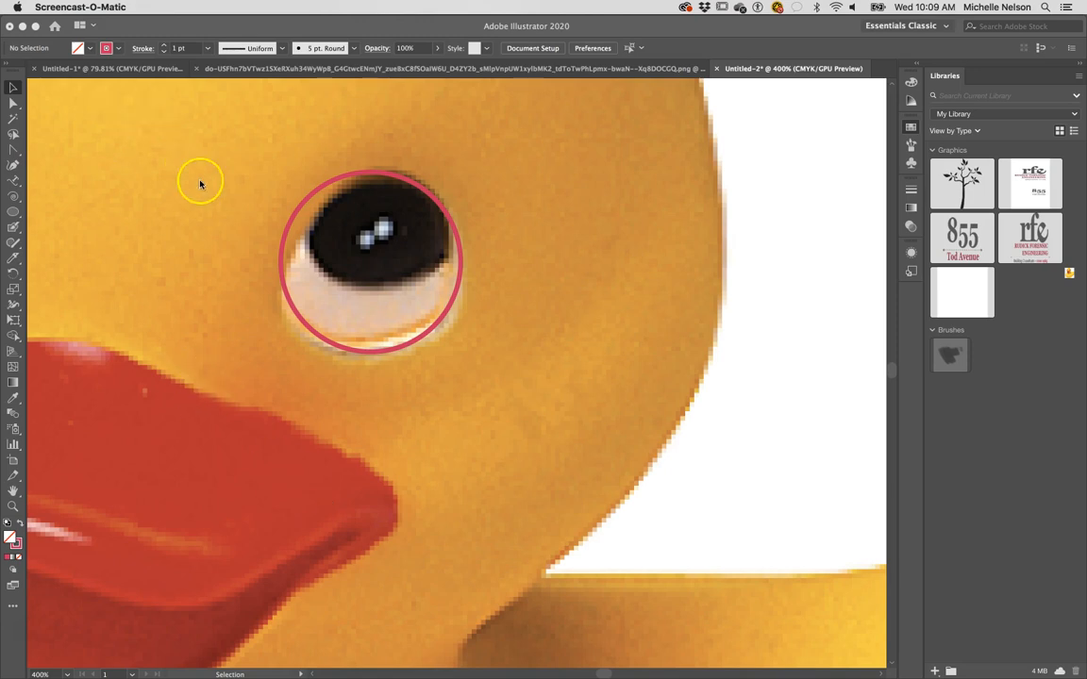
# Move the circle's side and bottom anchor points with Direct Selection to fit the outline of the photographed eye
pyautogui.click(298, 200)
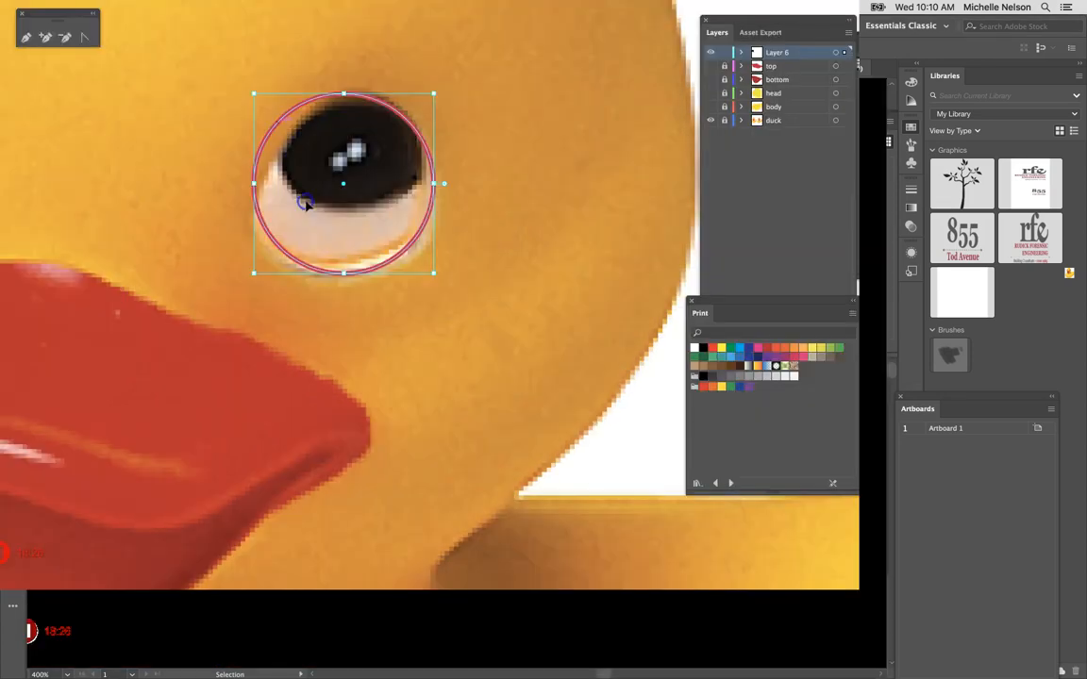
pyautogui.click(306, 206)
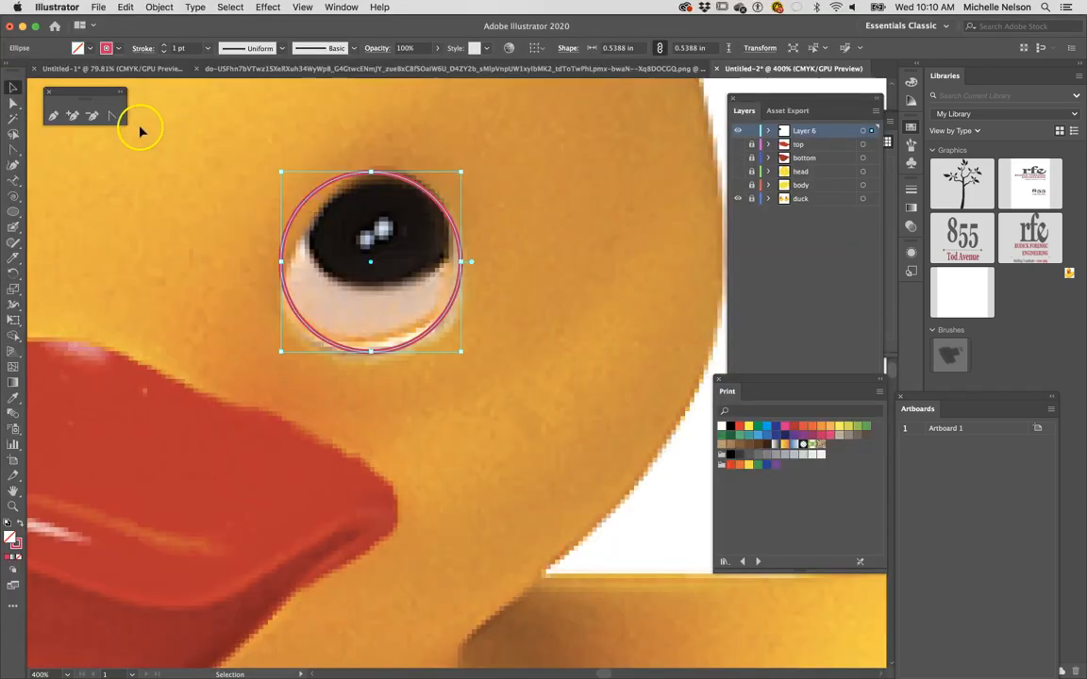
pyautogui.click(111, 116)
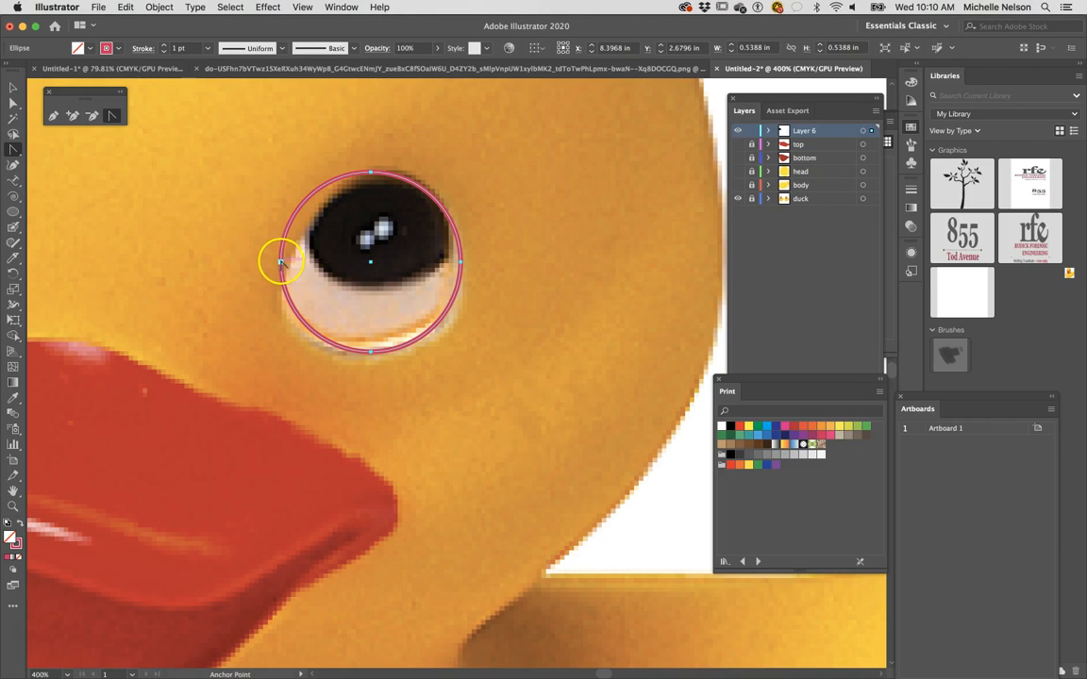
pyautogui.click(13, 101)
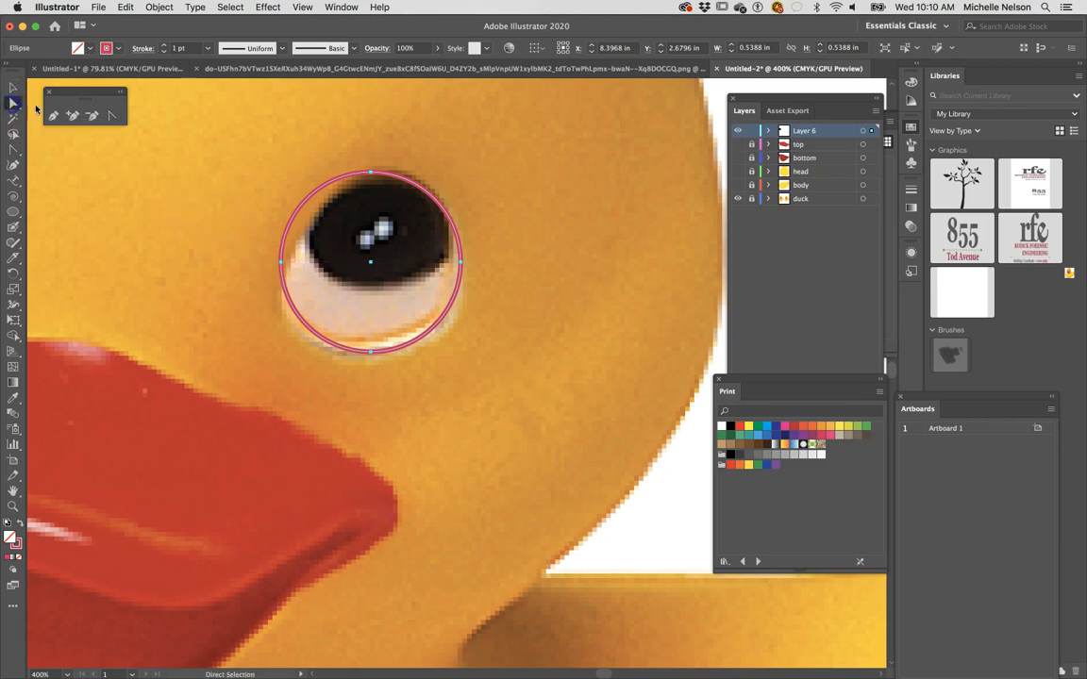
pyautogui.moveTo(281, 262); pyautogui.dragTo(283, 283)
pyautogui.click(286, 264)
pyautogui.moveTo(470, 266); pyautogui.dragTo(453, 266)
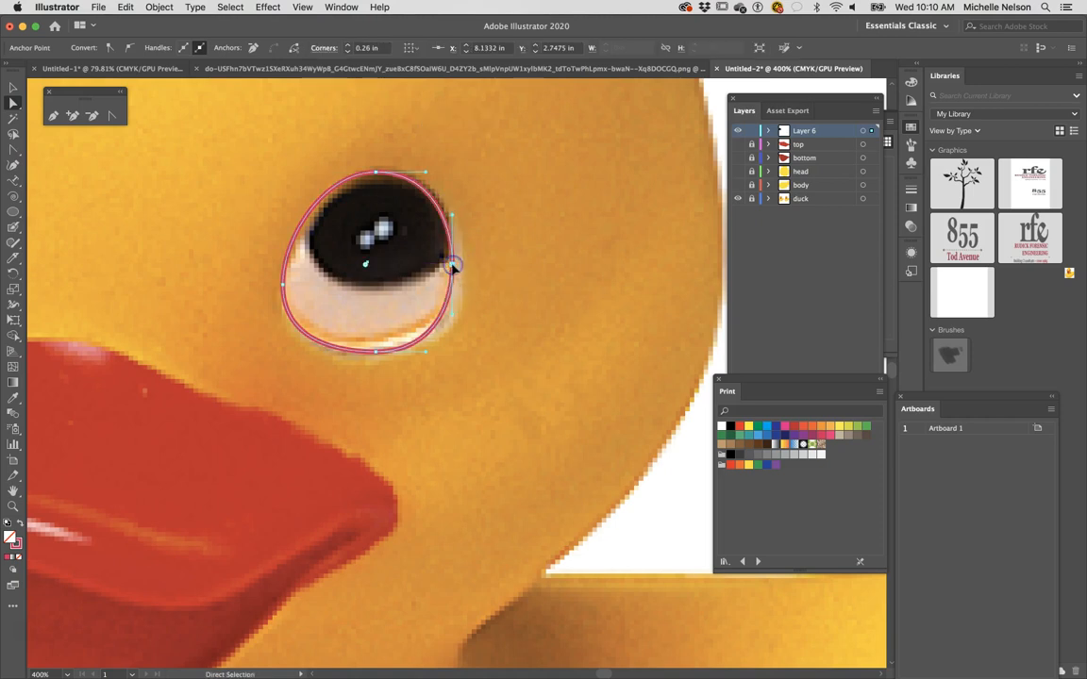
pyautogui.moveTo(382, 364); pyautogui.dragTo(376, 352)
# Give the eye shape a white fill without a stroke and move it to the right of the photographed eye
pyautogui.click(19, 548)
pyautogui.click(19, 558)
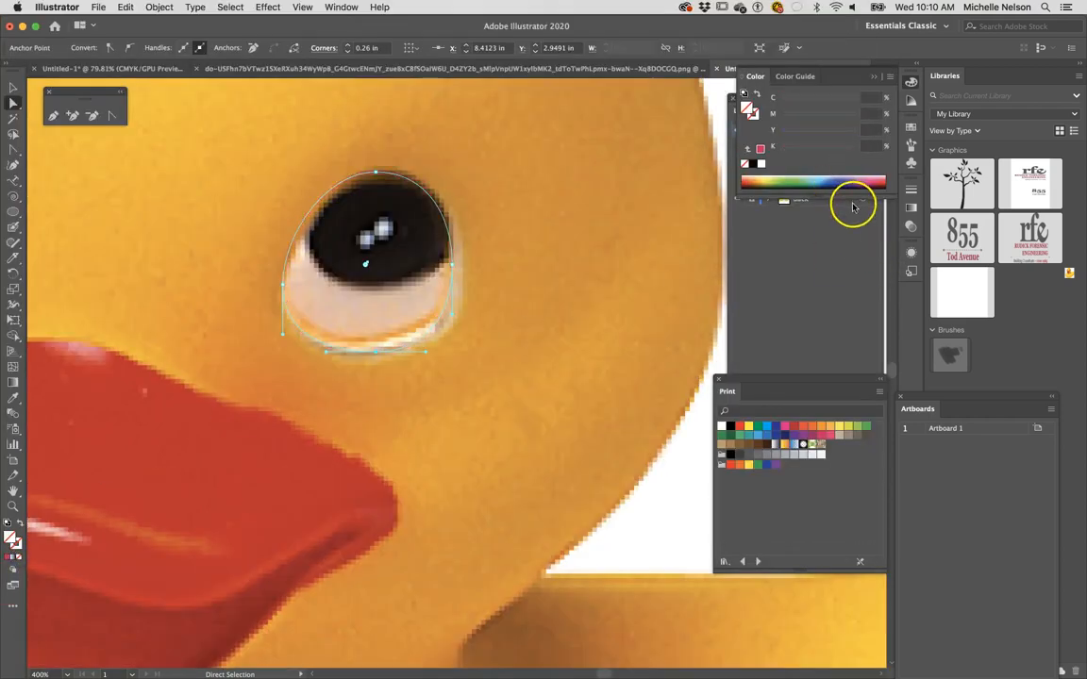
pyautogui.click(762, 164)
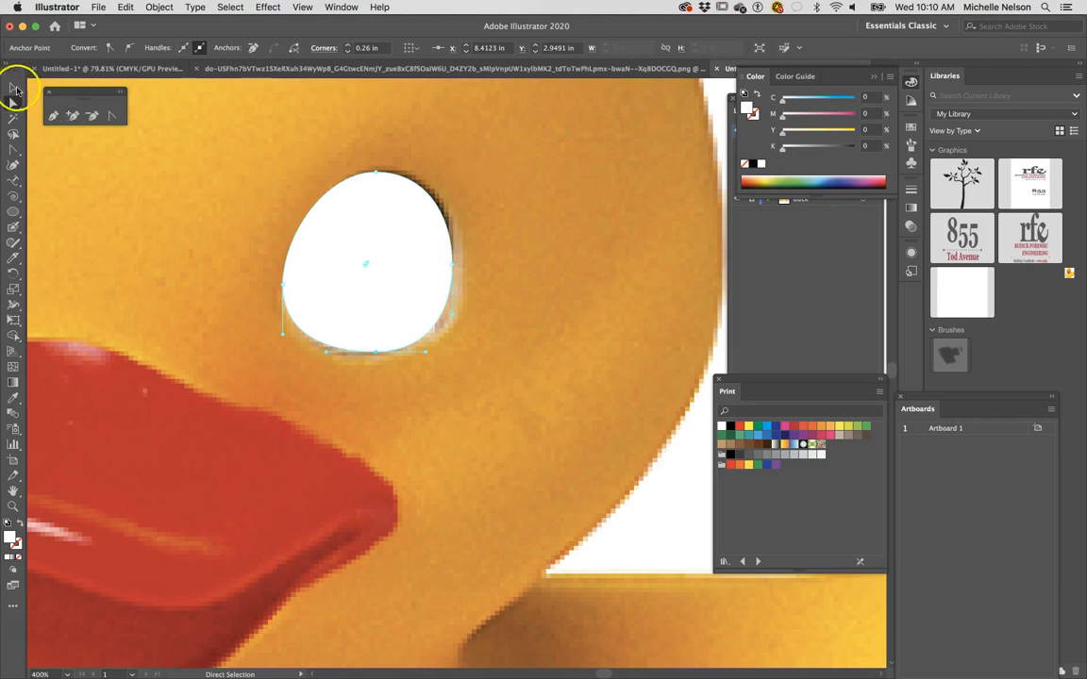
pyautogui.click(14, 88)
pyautogui.moveTo(412, 273); pyautogui.dragTo(625, 271)
# Trace the photographed pupil with an ellipse, fit its anchor points to the pupil's edge at about 0.43 by 0.34 in, and fill it black
pyautogui.click(13, 211)
pyautogui.moveTo(337, 190); pyautogui.dragTo(447, 282)
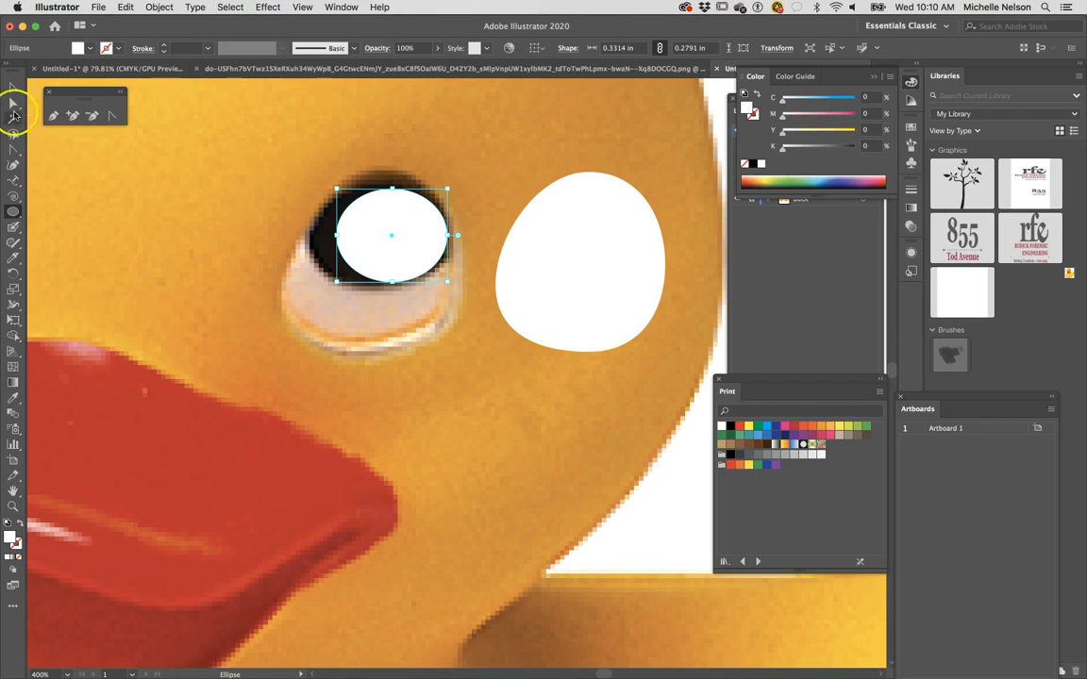
pyautogui.click(14, 106)
pyautogui.click(394, 190)
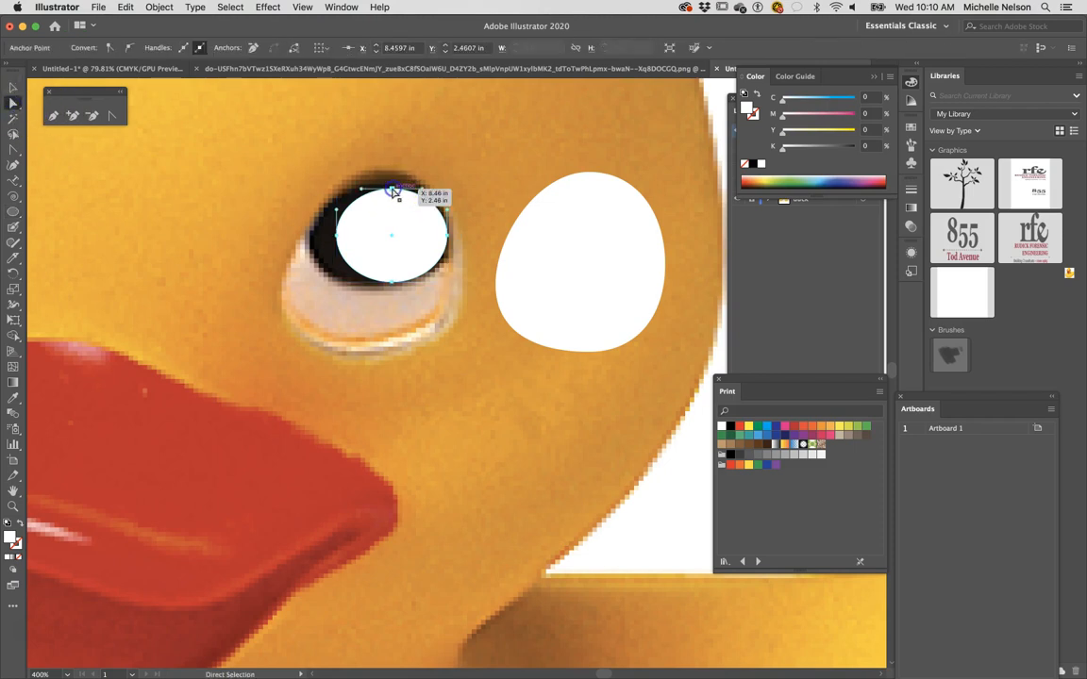
pyautogui.moveTo(391, 189); pyautogui.dragTo(387, 175)
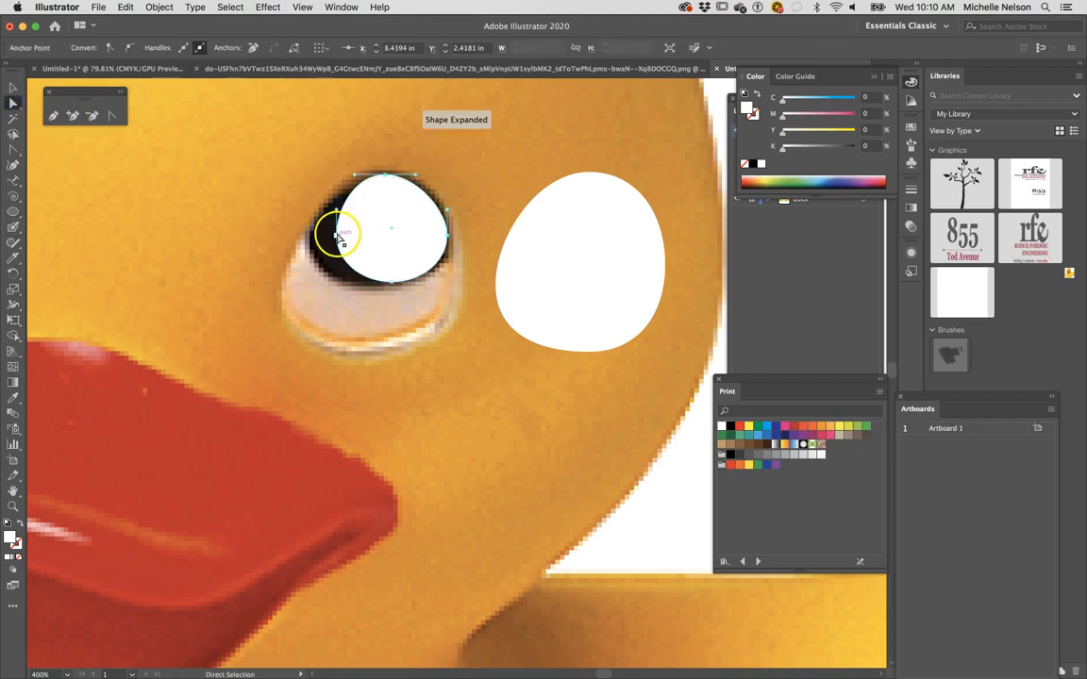
pyautogui.moveTo(337, 235); pyautogui.dragTo(308, 236)
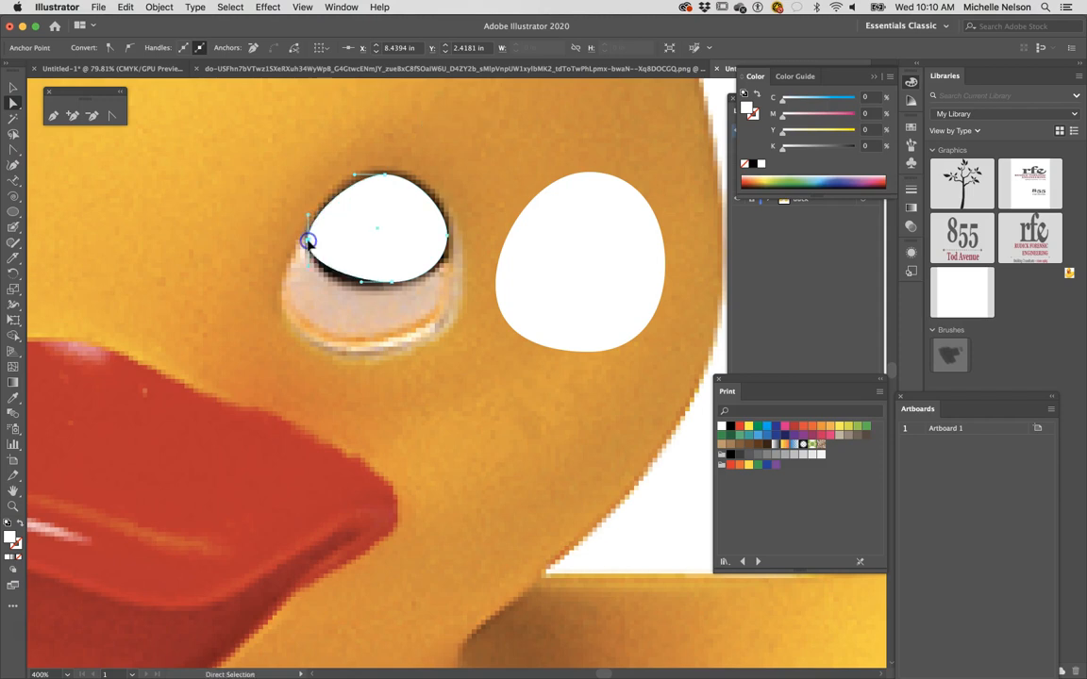
pyautogui.moveTo(393, 285); pyautogui.dragTo(391, 287)
pyautogui.moveTo(447, 235); pyautogui.dragTo(451, 238)
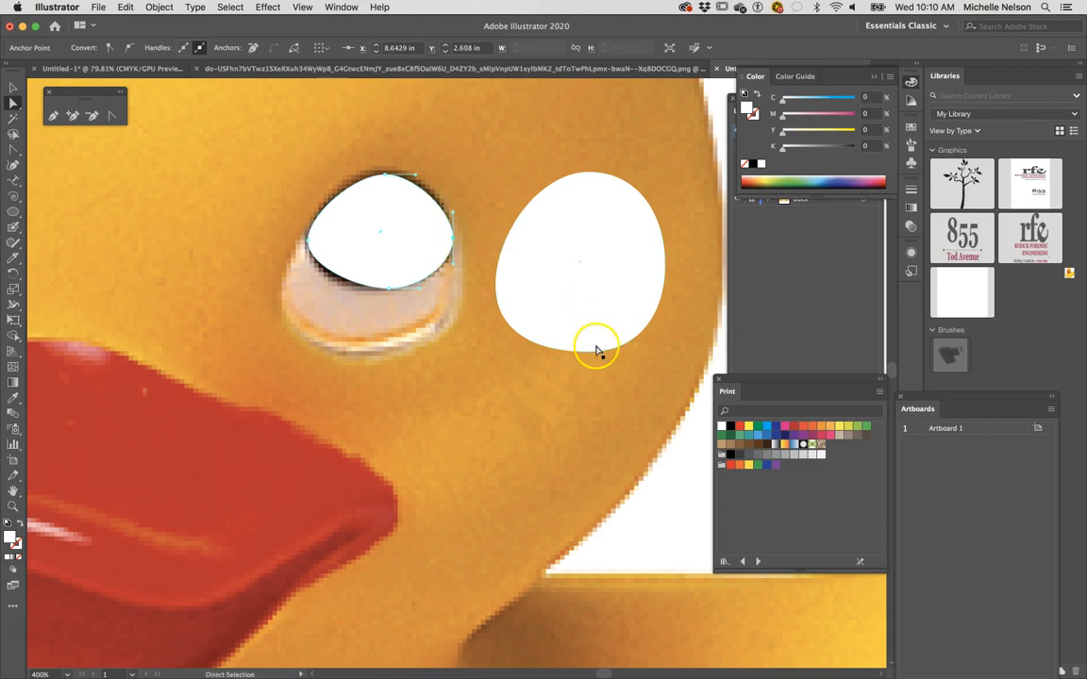
pyautogui.click(730, 426)
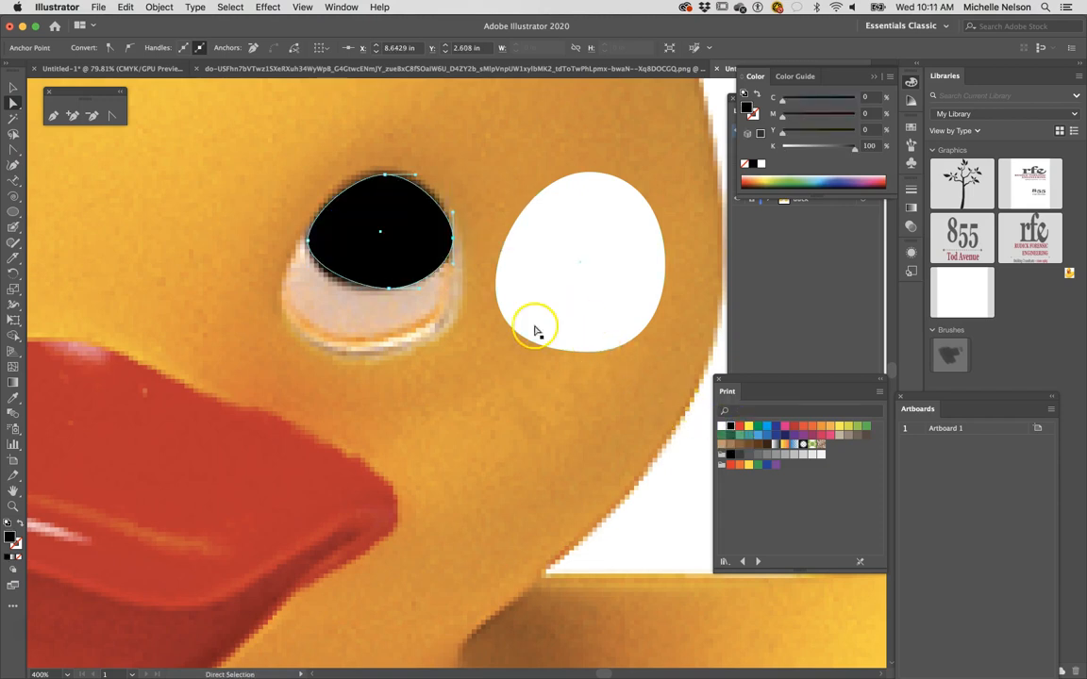
# Move the black pupil onto the upper part of the white eye shape and round its curves to follow the shape's top edge
pyautogui.moveTo(374, 234); pyautogui.dragTo(579, 228)
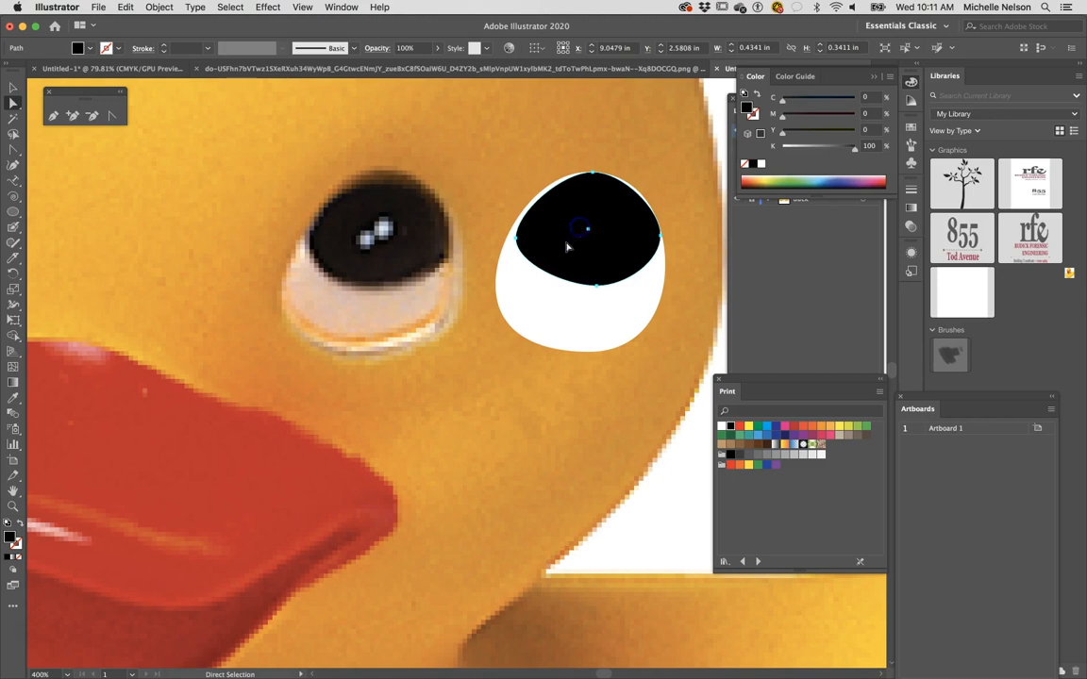
pyautogui.click(515, 238)
pyautogui.moveTo(515, 237); pyautogui.dragTo(508, 238)
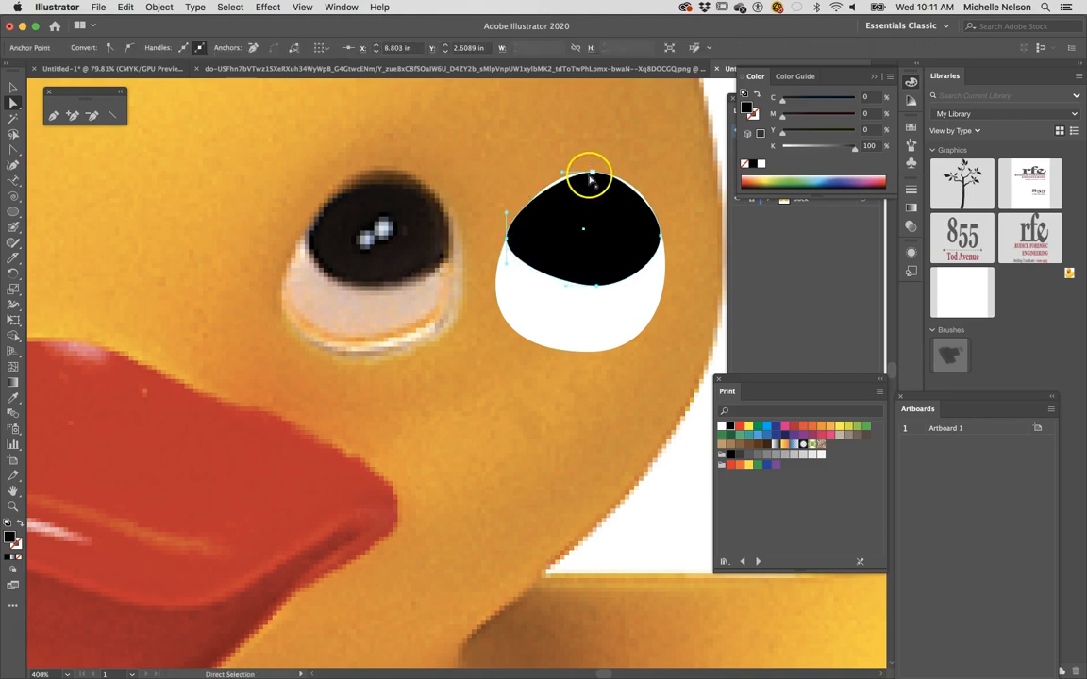
pyautogui.moveTo(562, 174); pyautogui.dragTo(549, 170)
pyautogui.click(594, 171)
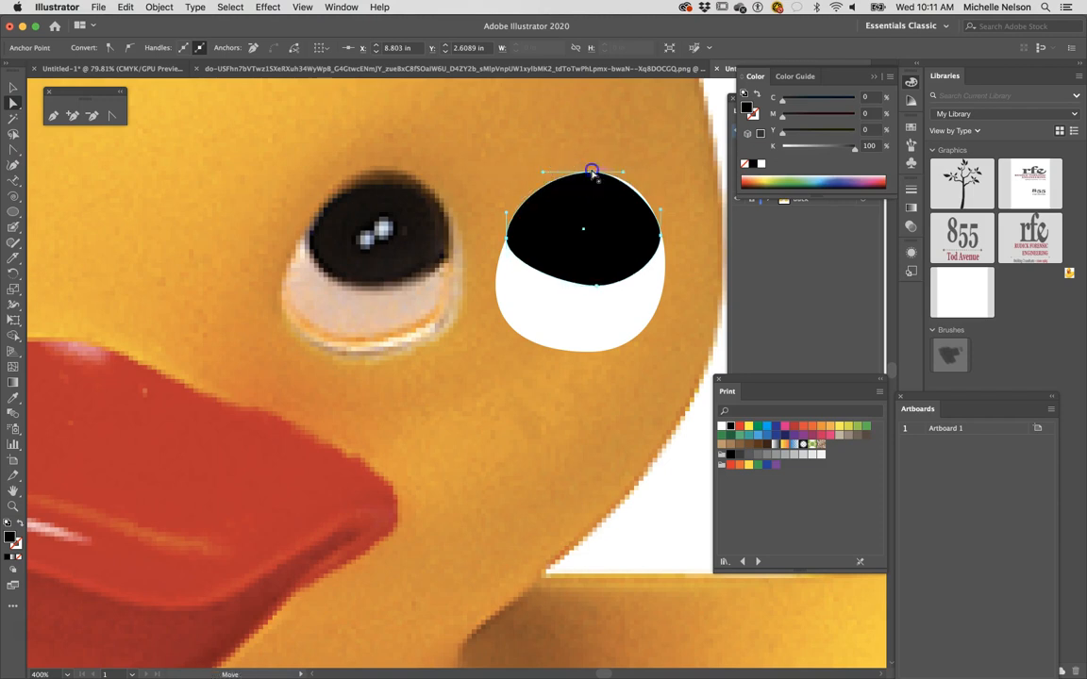
pyautogui.moveTo(618, 176); pyautogui.dragTo(637, 172)
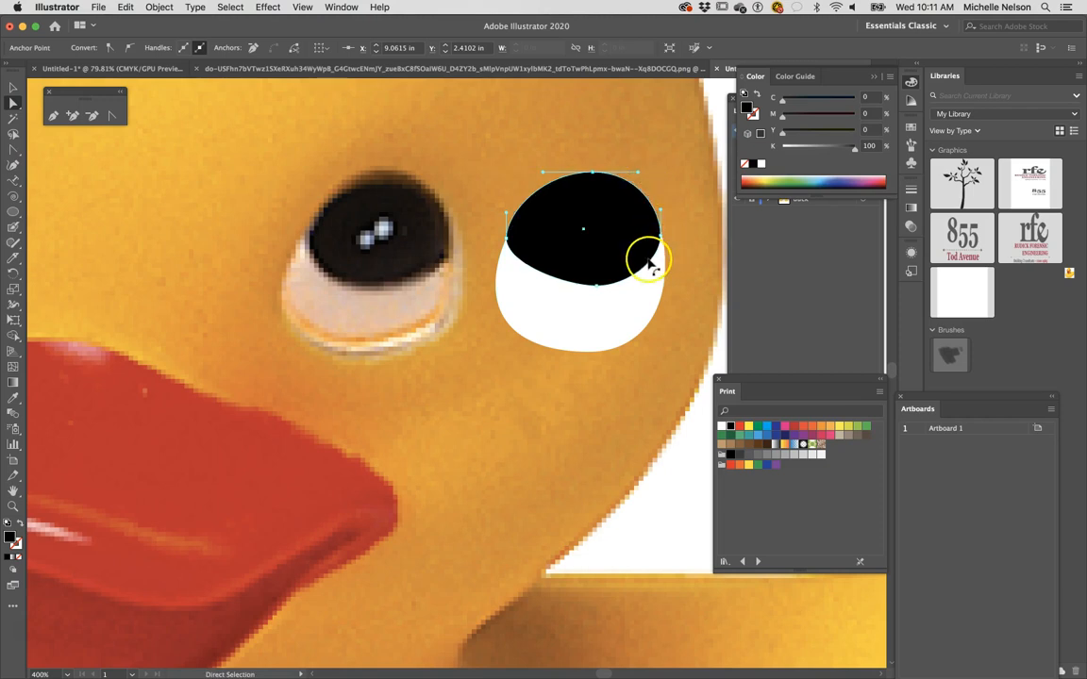
pyautogui.click(597, 293)
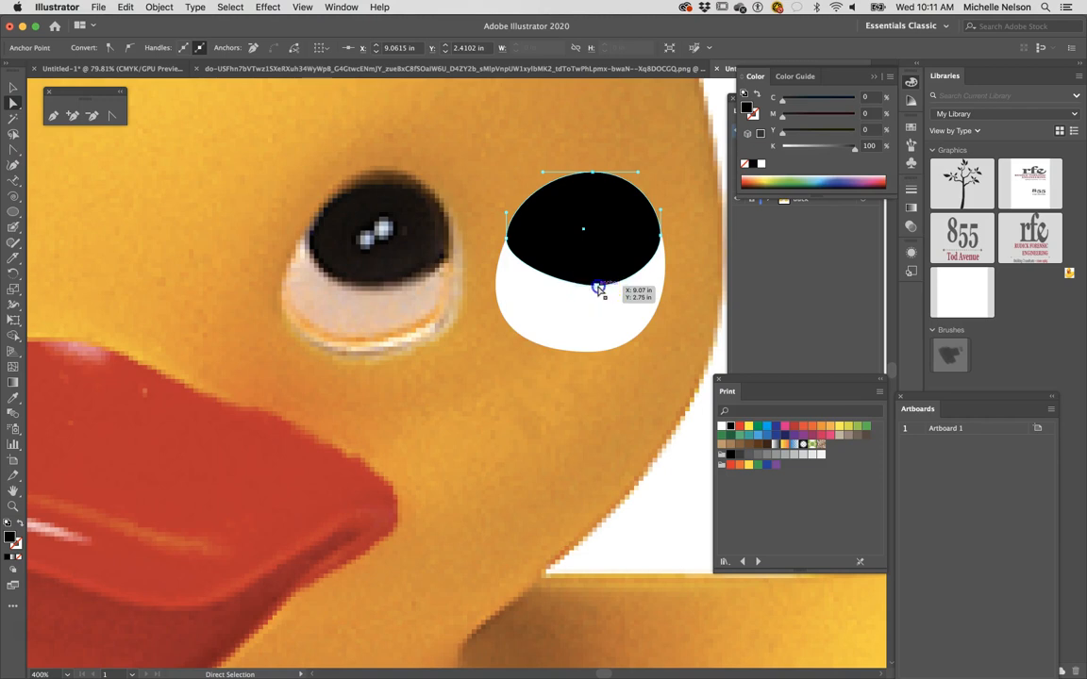
pyautogui.moveTo(595, 290); pyautogui.dragTo(638, 279)
pyautogui.click(679, 201)
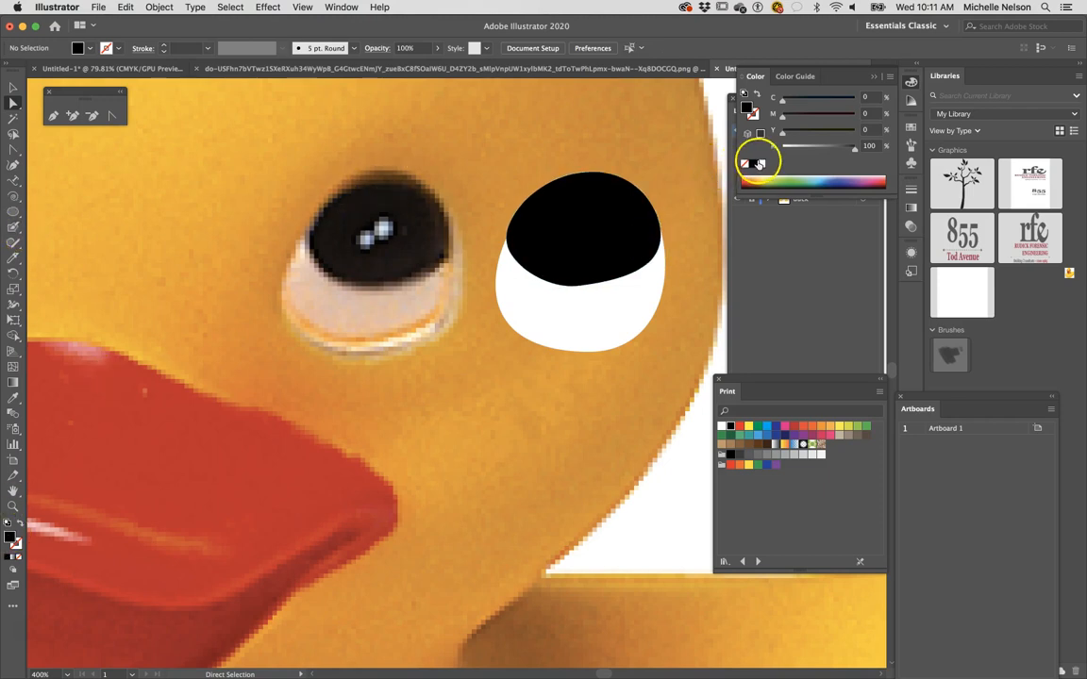
# Add two white highlights over the photographed reflections, the larger about 0.047 in across, and move the pupil and white eye shape back behind them
pyautogui.click(762, 164)
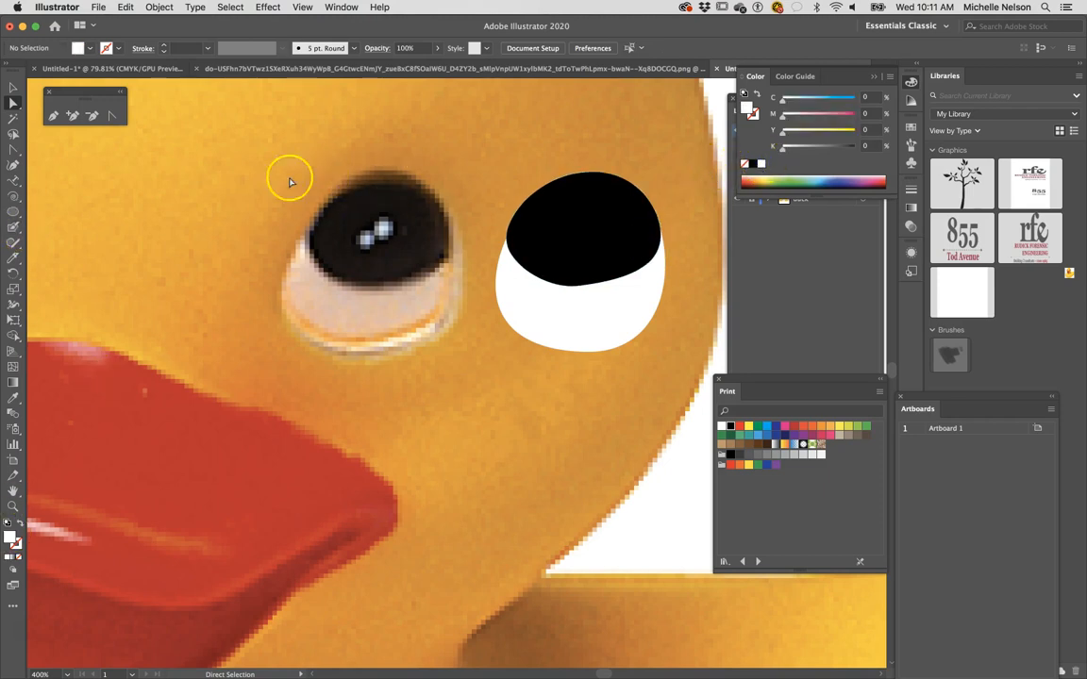
pyautogui.click(13, 212)
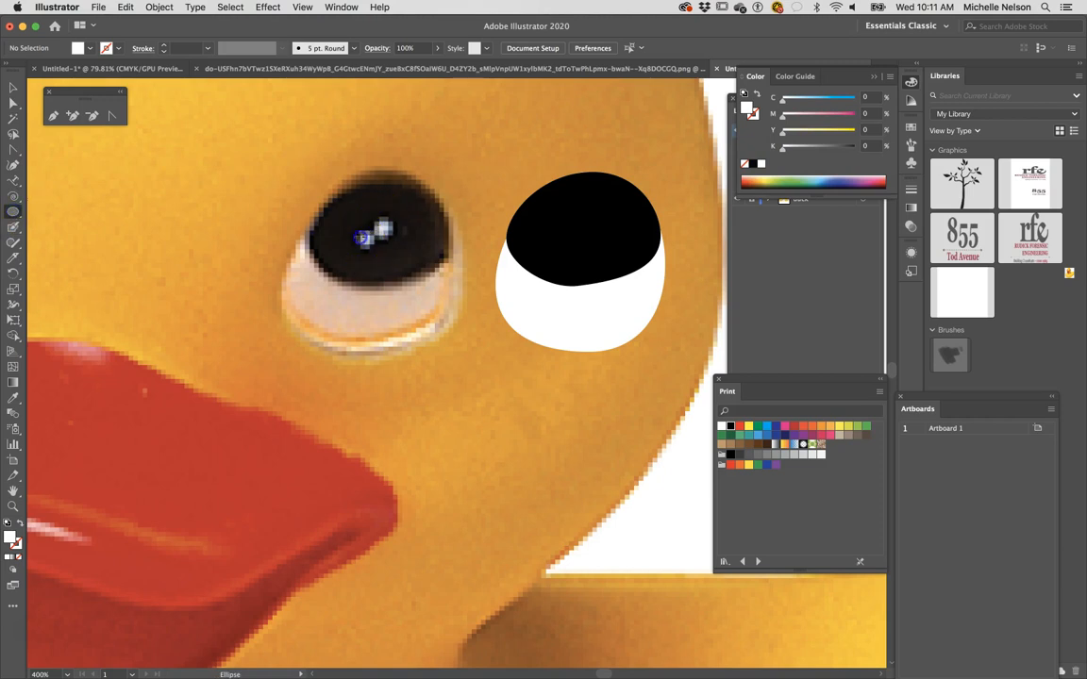
pyautogui.moveTo(369, 244); pyautogui.dragTo(393, 236)
pyautogui.click(13, 87)
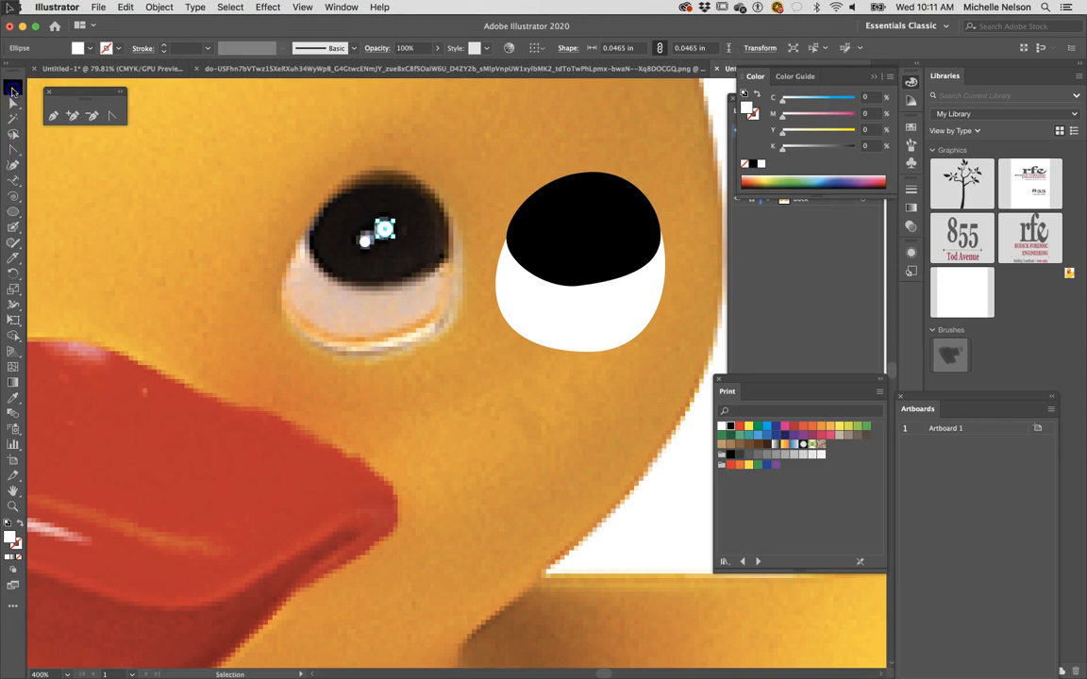
pyautogui.moveTo(631, 357); pyautogui.dragTo(422, 345)
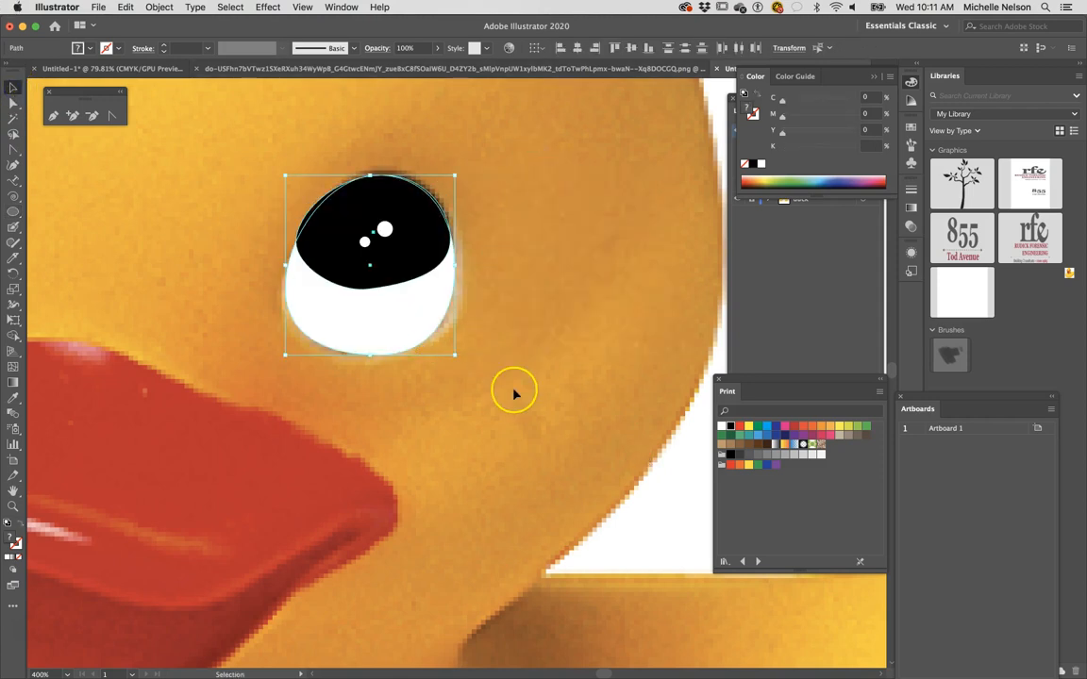
# Show the top, bottom, head and body layers so the whole traced duck is displayed with both eyes
pyautogui.press('super+minus')
pyautogui.press('super+minus')
pyautogui.press('super+minus')
pyautogui.press('super+minus')
pyautogui.press('super+minus')
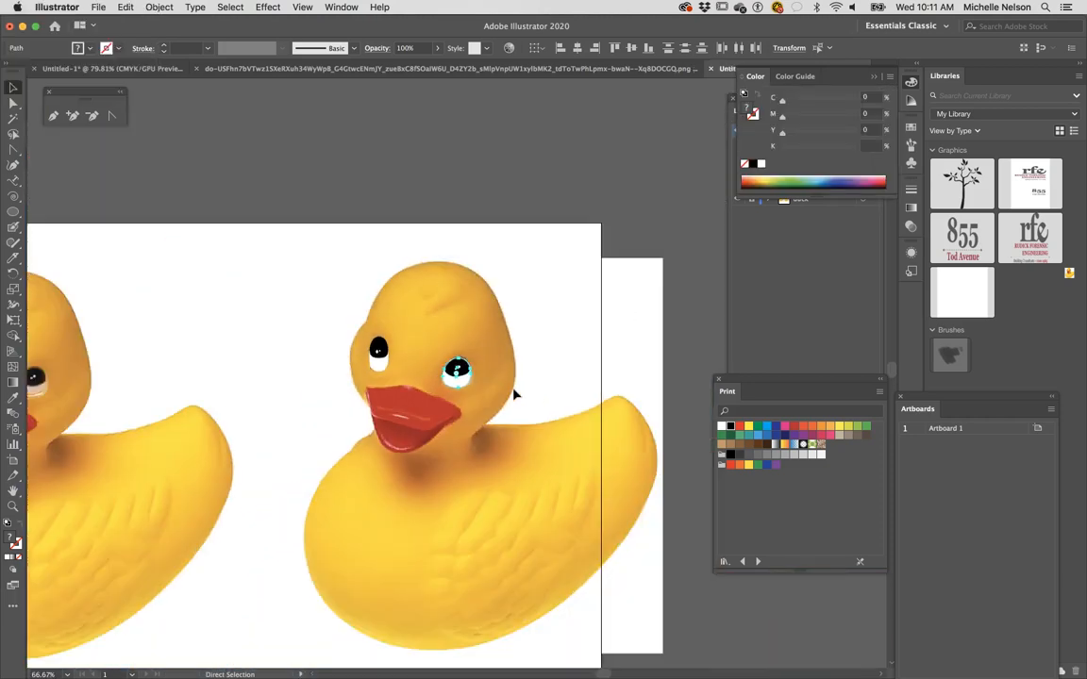
pyautogui.scroll(-5, 607, 389)
pyautogui.press('F7')
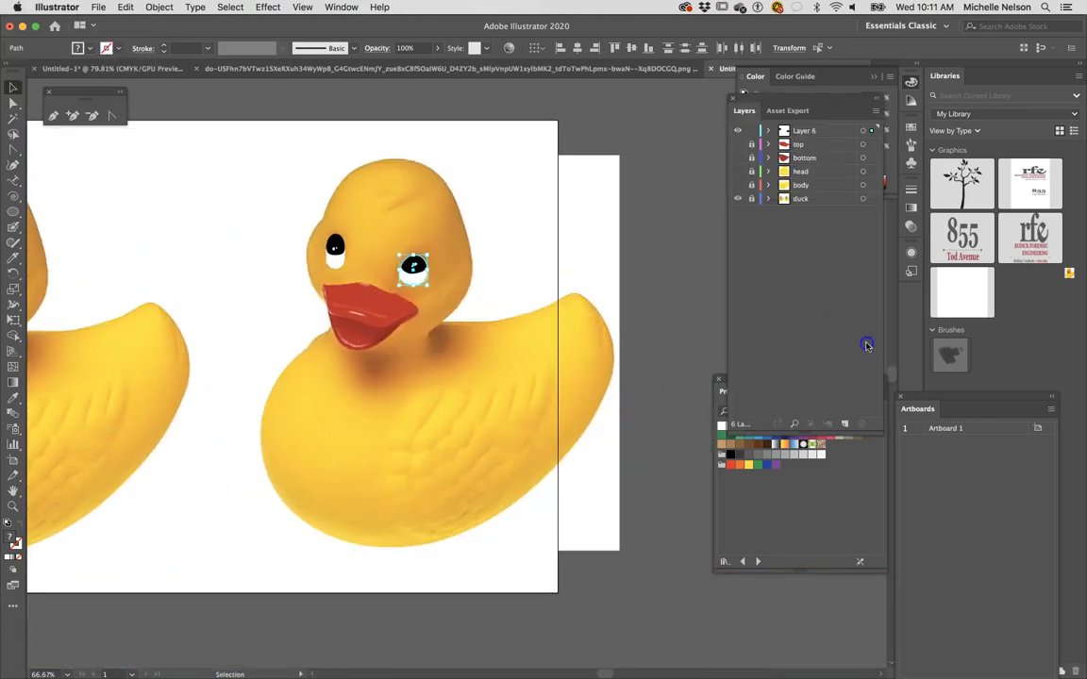
pyautogui.click(738, 185)
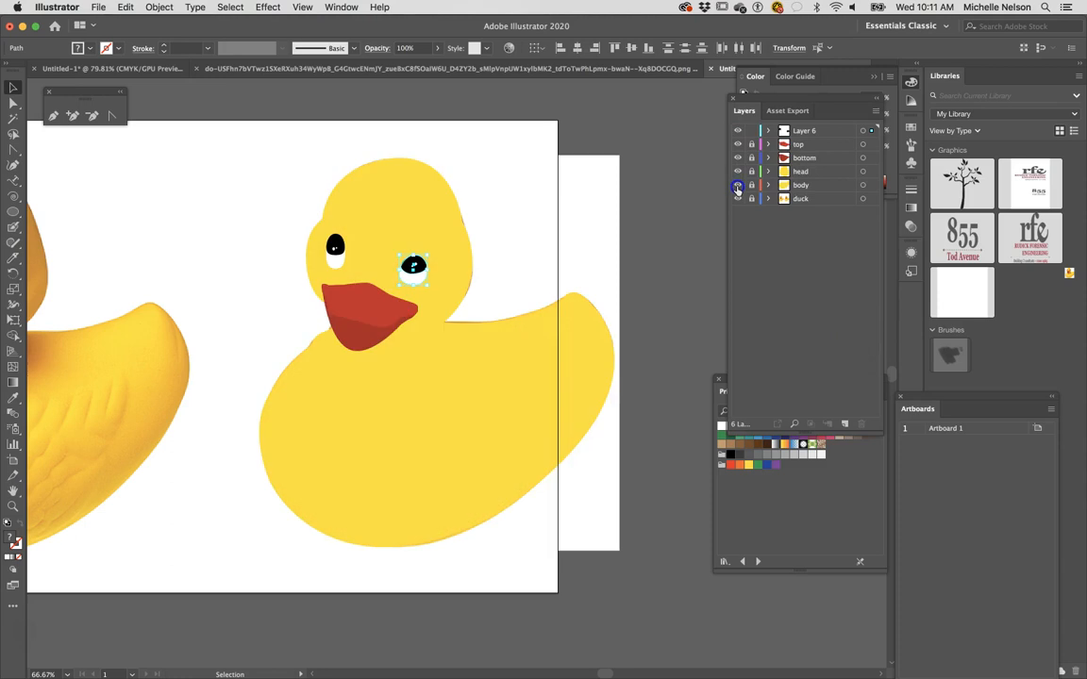
# Unlock the head layer and fill the head shape with the darker golden yellow sampled from the photographed duck's wing
pyautogui.click(459, 278)
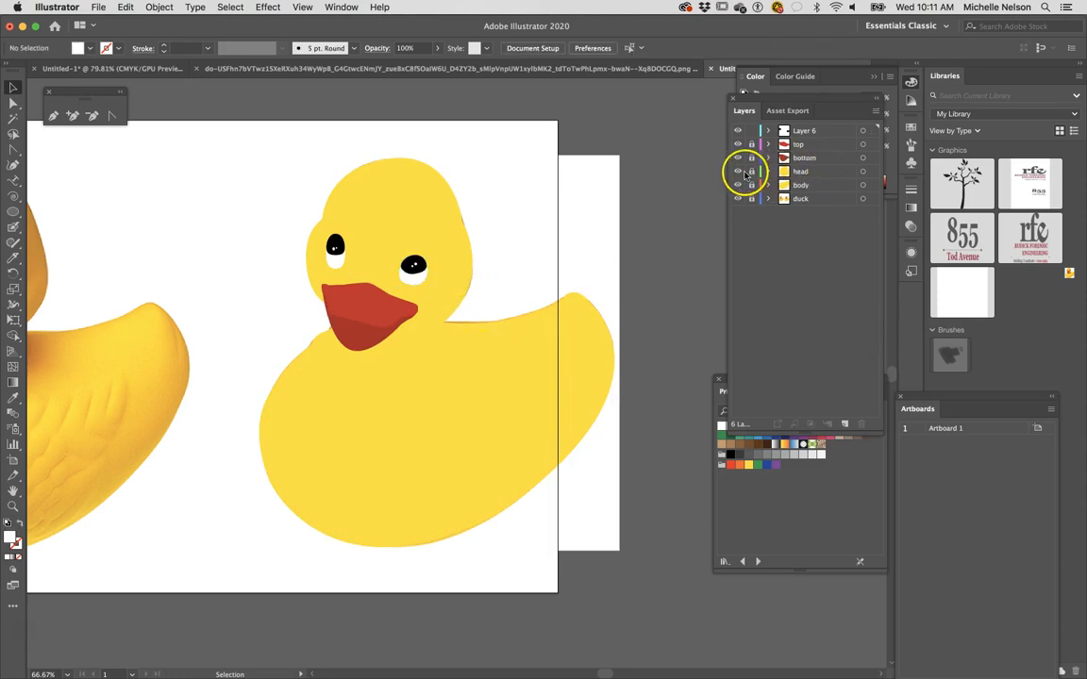
pyautogui.click(751, 172)
pyautogui.click(454, 248)
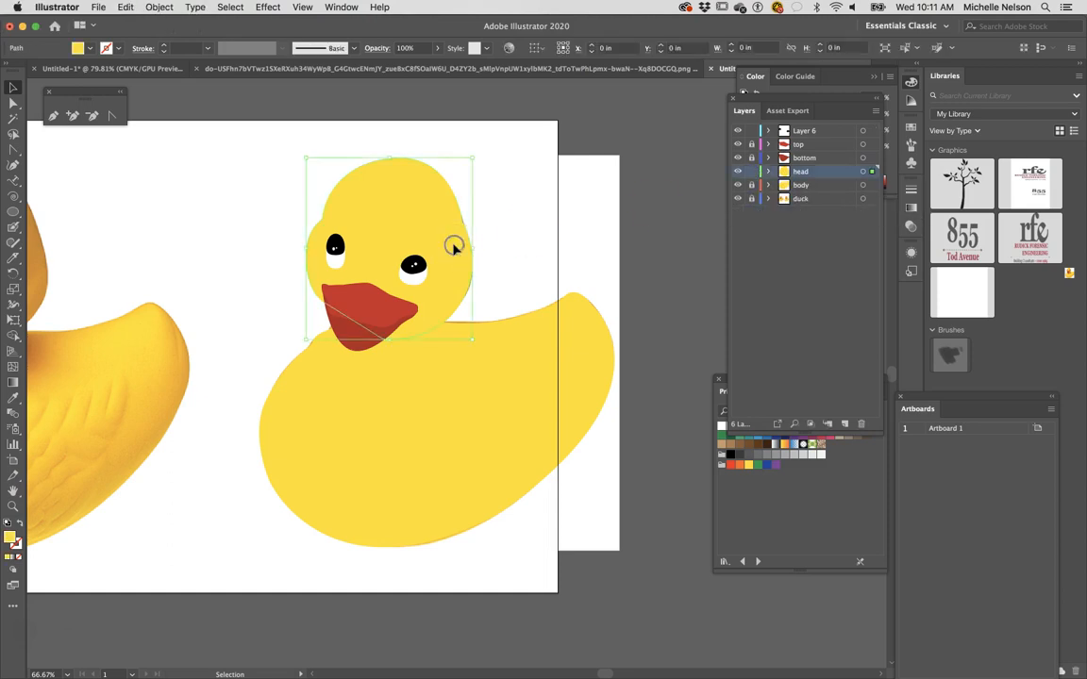
pyautogui.hscroll(-1, 196, 257)
pyautogui.scroll(-1, 197, 257)
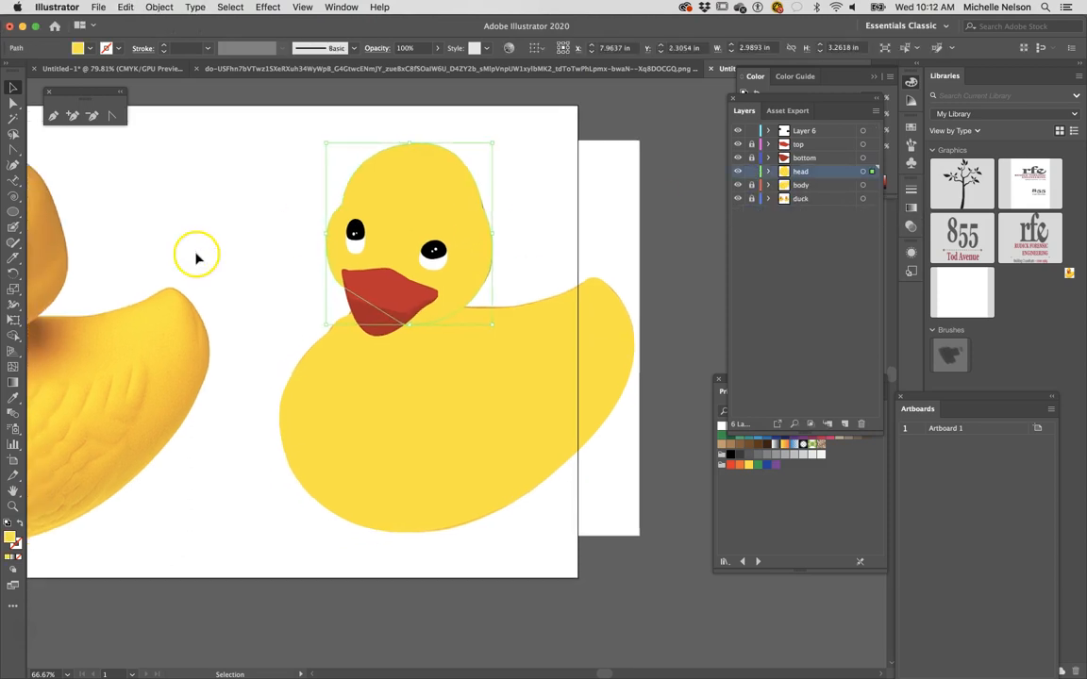
pyautogui.click(13, 397)
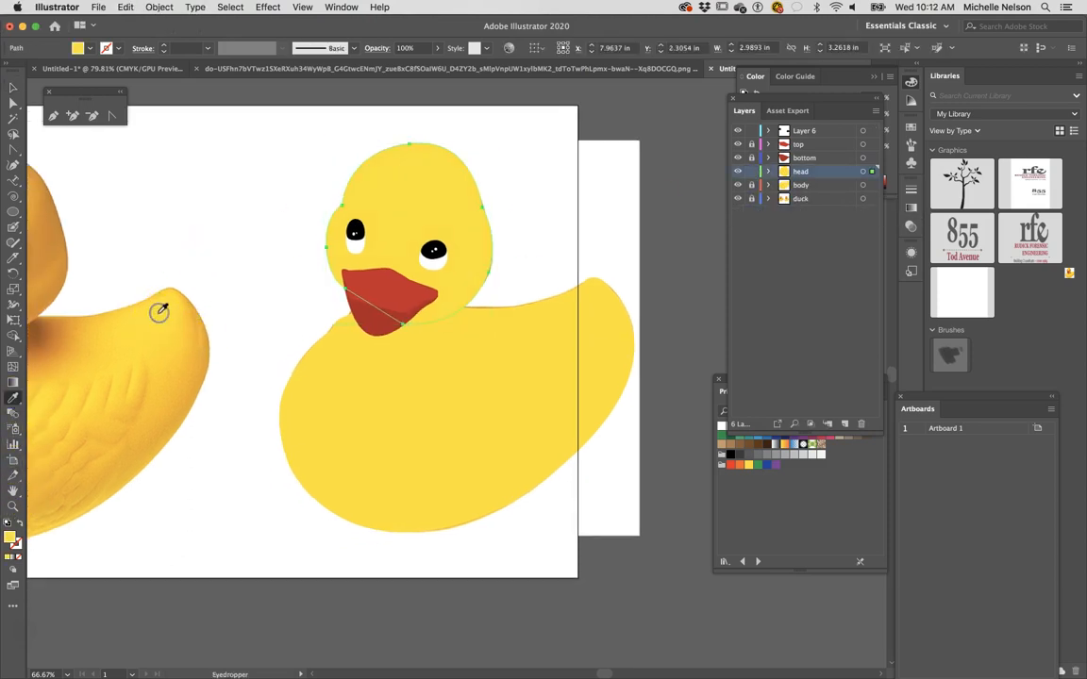
pyautogui.click(161, 385)
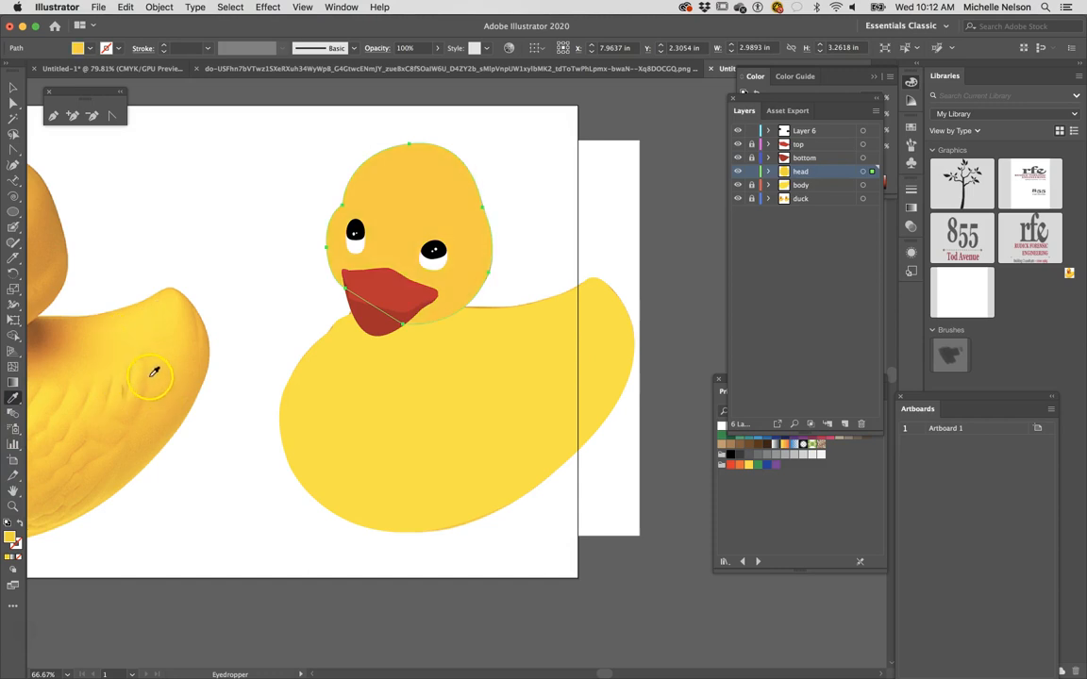
pyautogui.click(13, 87)
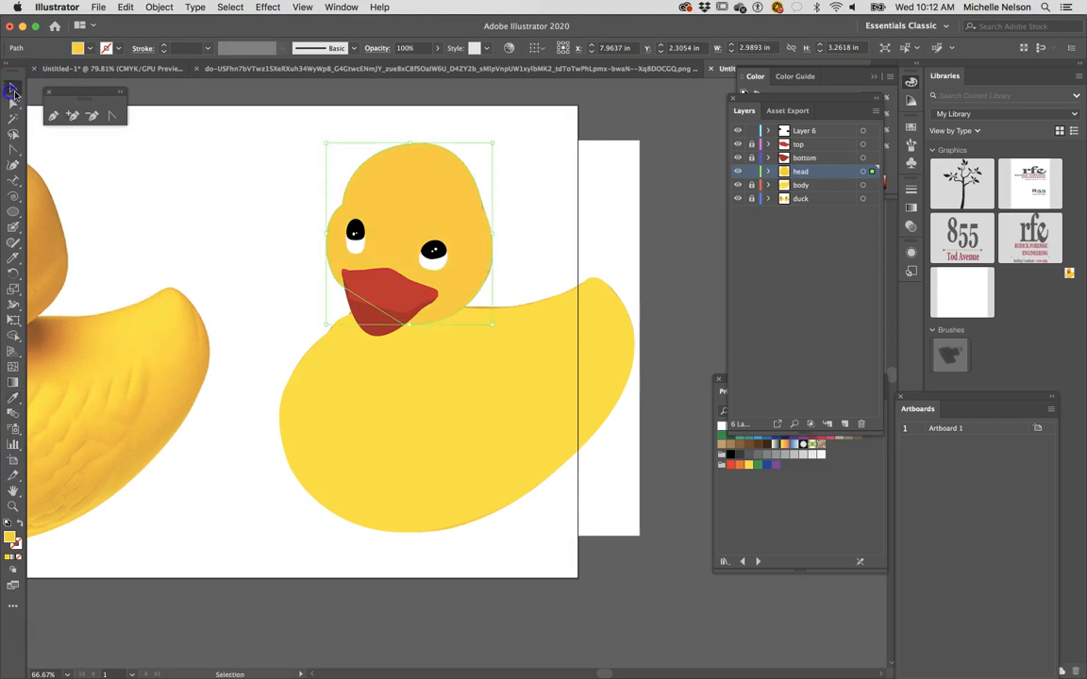
pyautogui.click(186, 163)
pyautogui.hscroll(3, 250, 221)
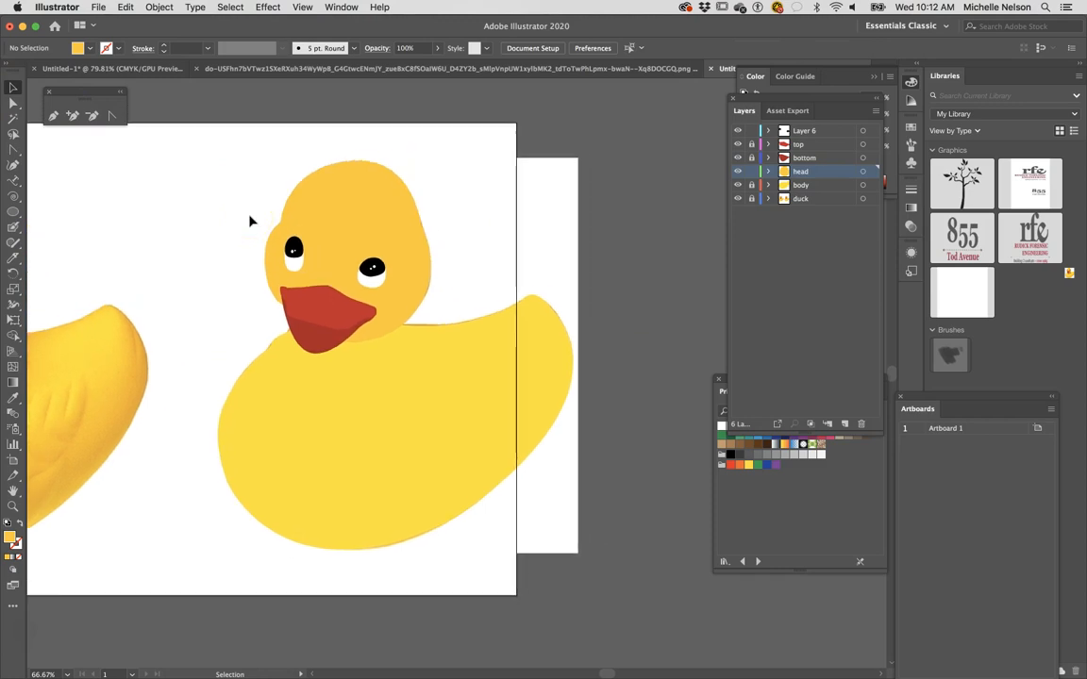
pyautogui.press('-')
pyautogui.press('super+minus')
pyautogui.press('super+minus')
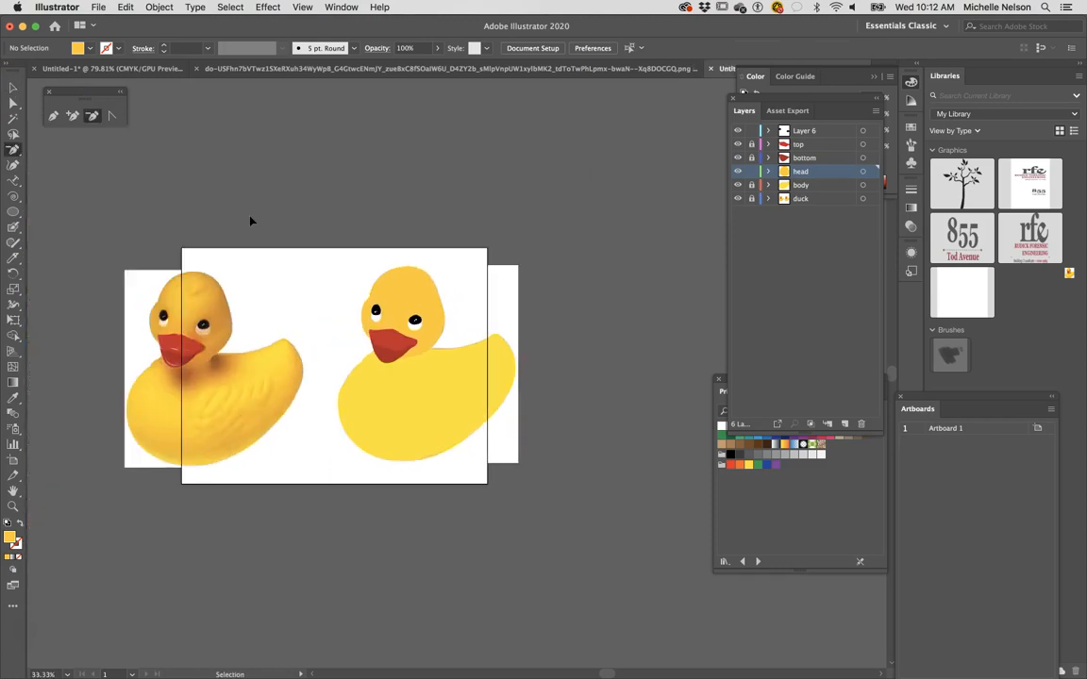
pyautogui.click(327, 225)
pyautogui.click(660, 369)
pyautogui.click(313, 234)
pyautogui.click(681, 370)
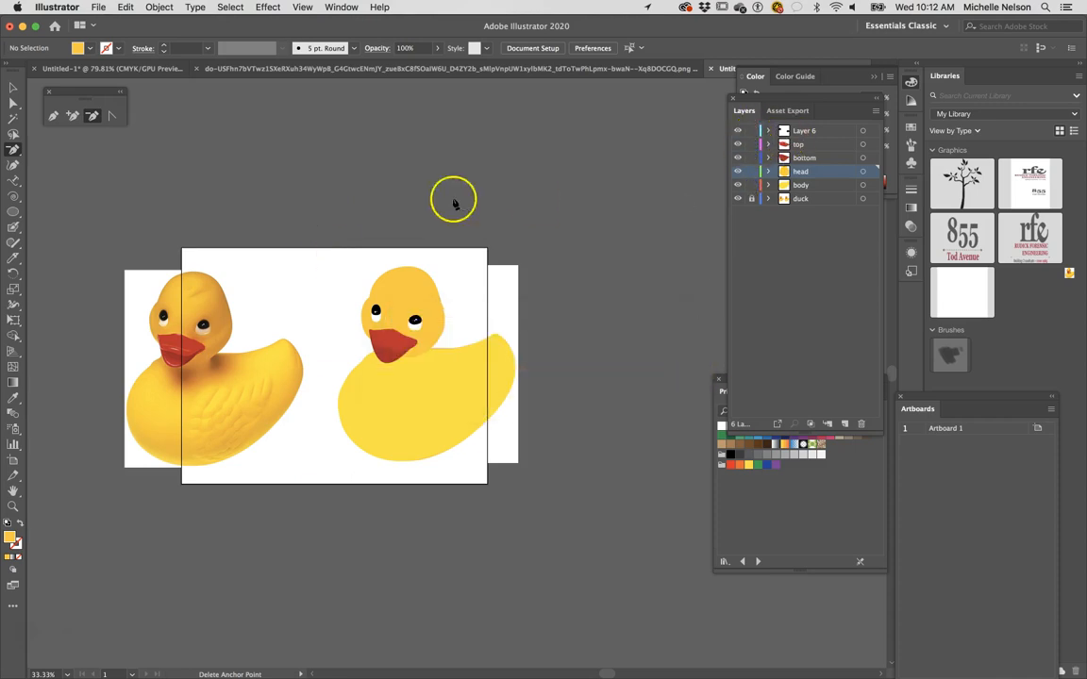
pyautogui.click(337, 206)
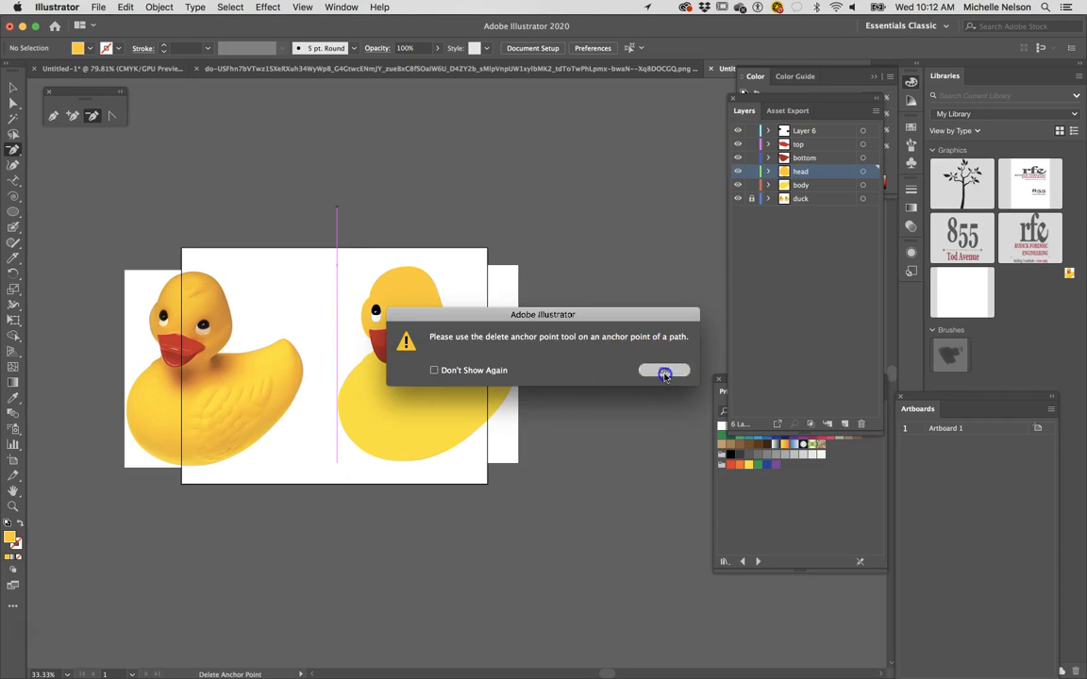
pyautogui.click(665, 373)
# Select all parts of the traced duck and place a copy outside the artboard, above and to the right of the original
pyautogui.click(15, 90)
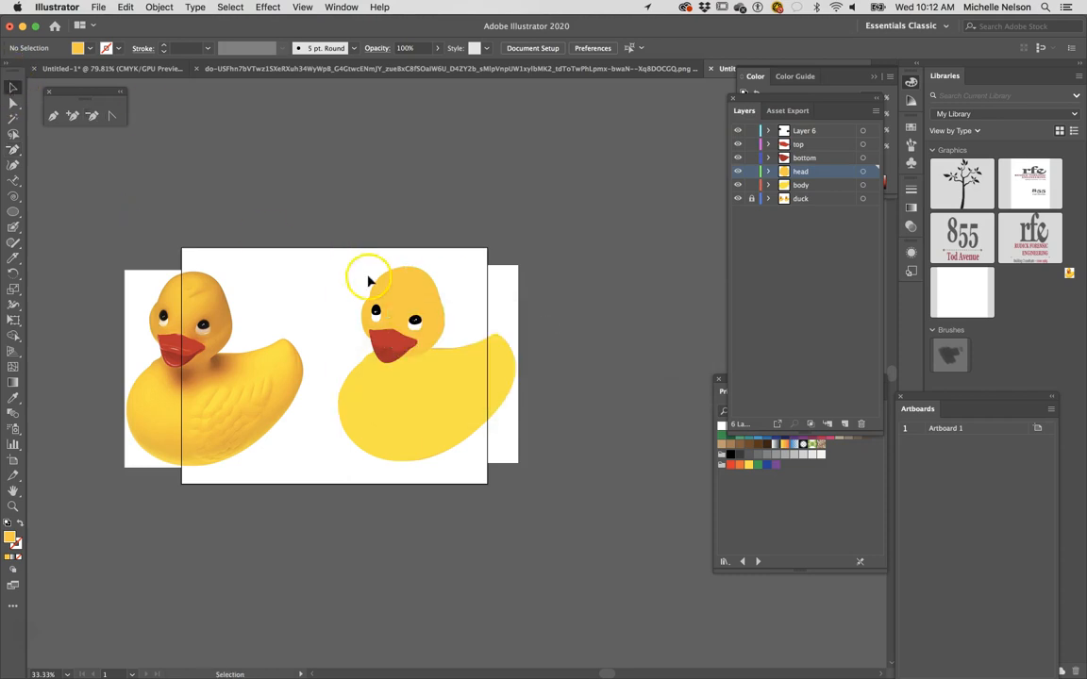
pyautogui.click(437, 434)
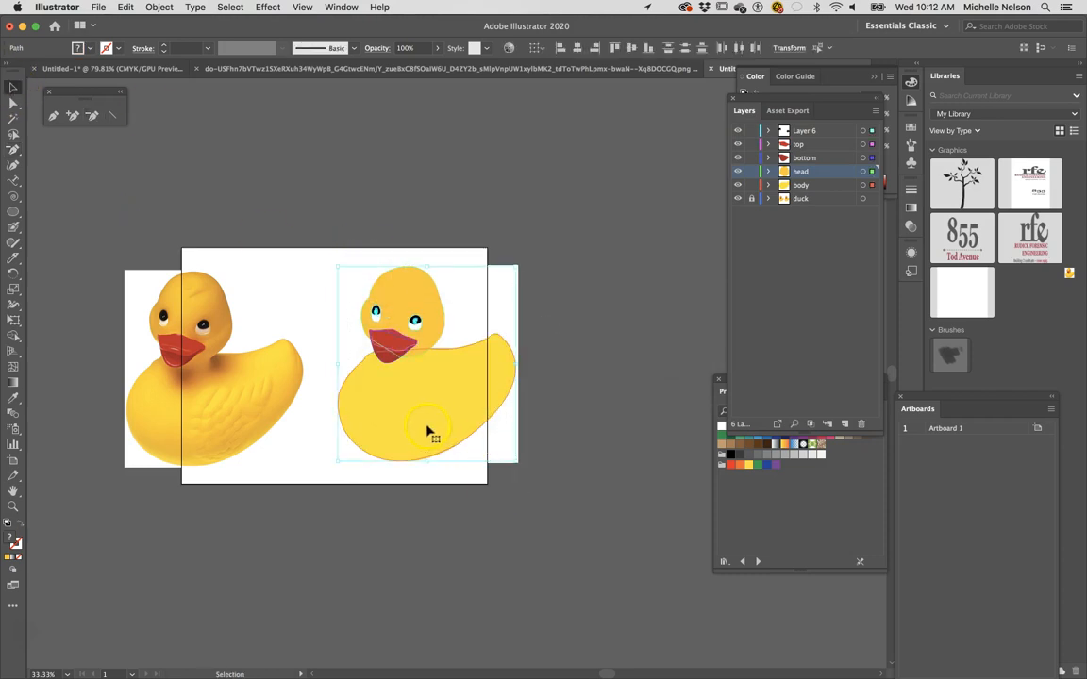
pyautogui.moveTo(418, 430); pyautogui.dragTo(642, 285)
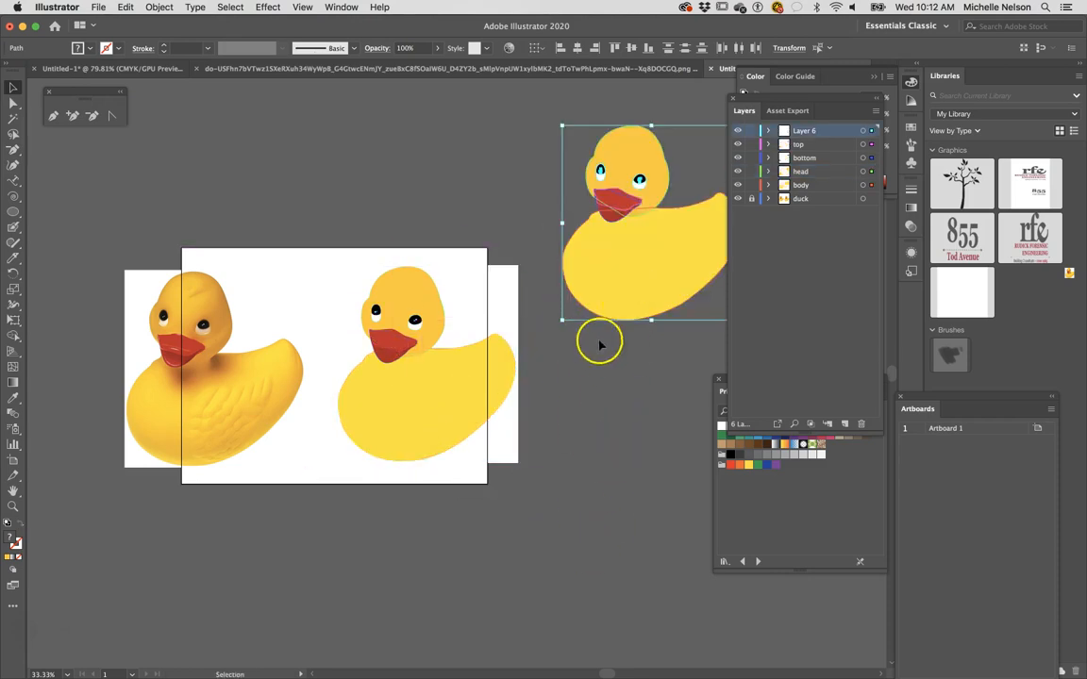